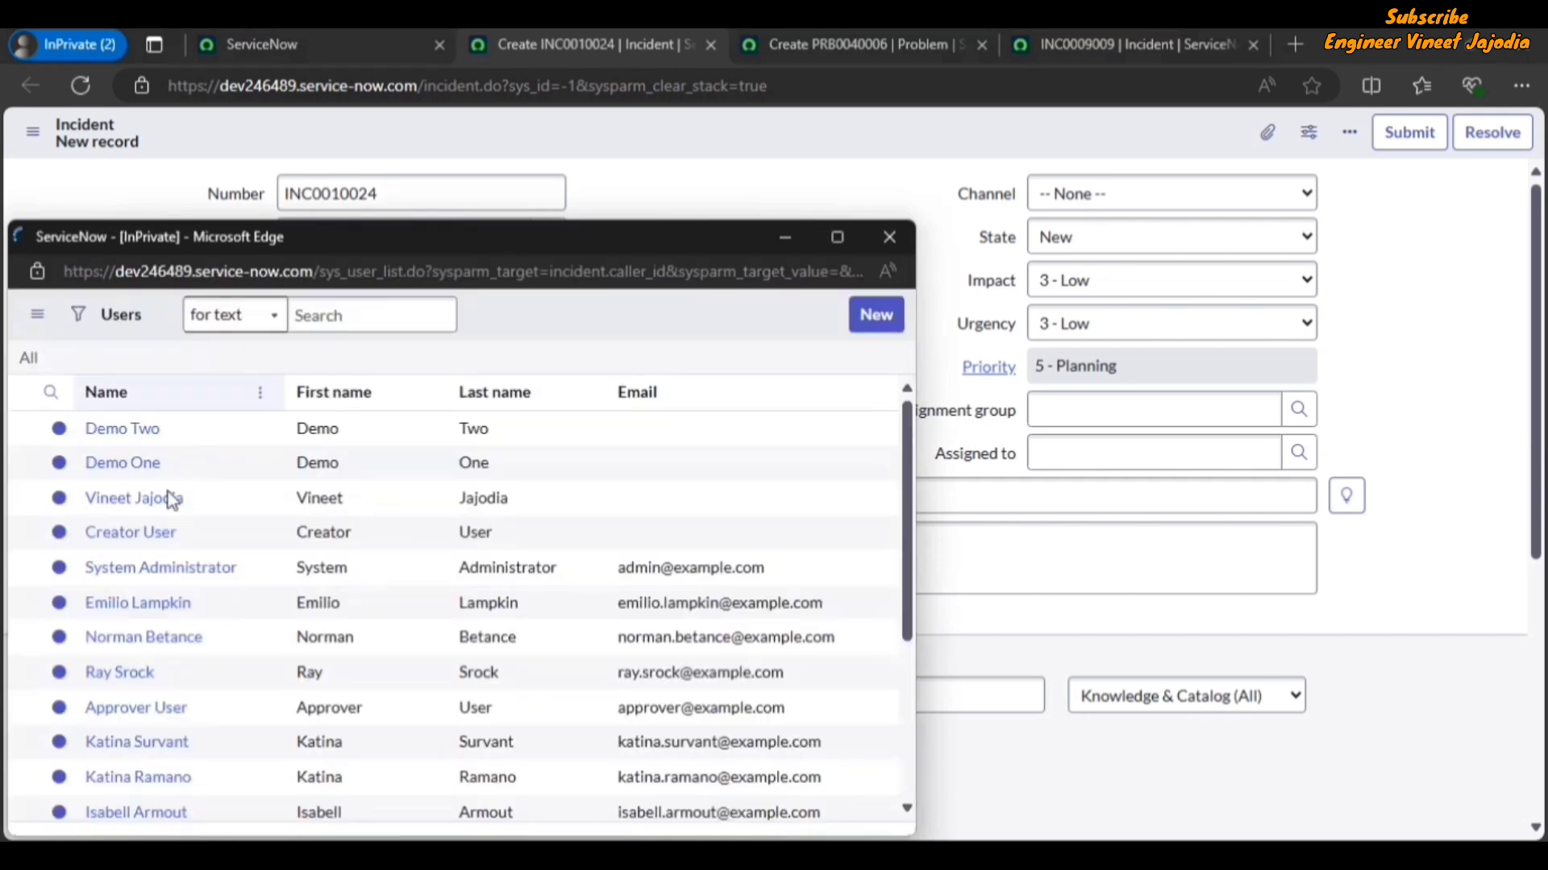
- Set the new incident's Caller to the third user in the lookup list and highlight the displayed value
{"action": "left_click", "coordinate": [142, 540]}
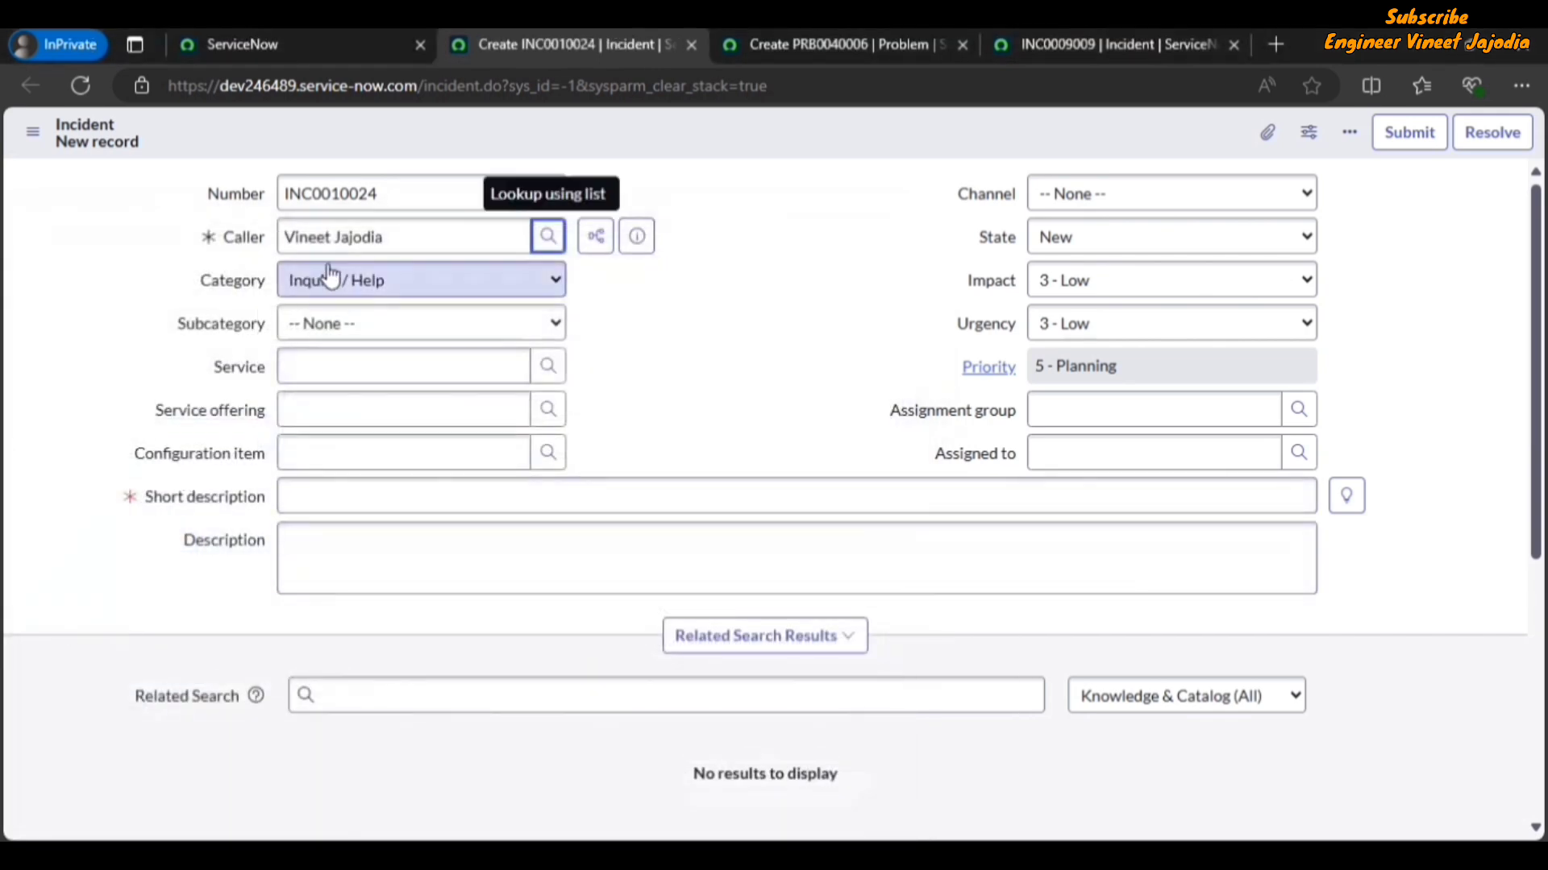
{"action": "left_click_drag", "start_coordinate": [412, 241], "coordinate": [269, 234]}
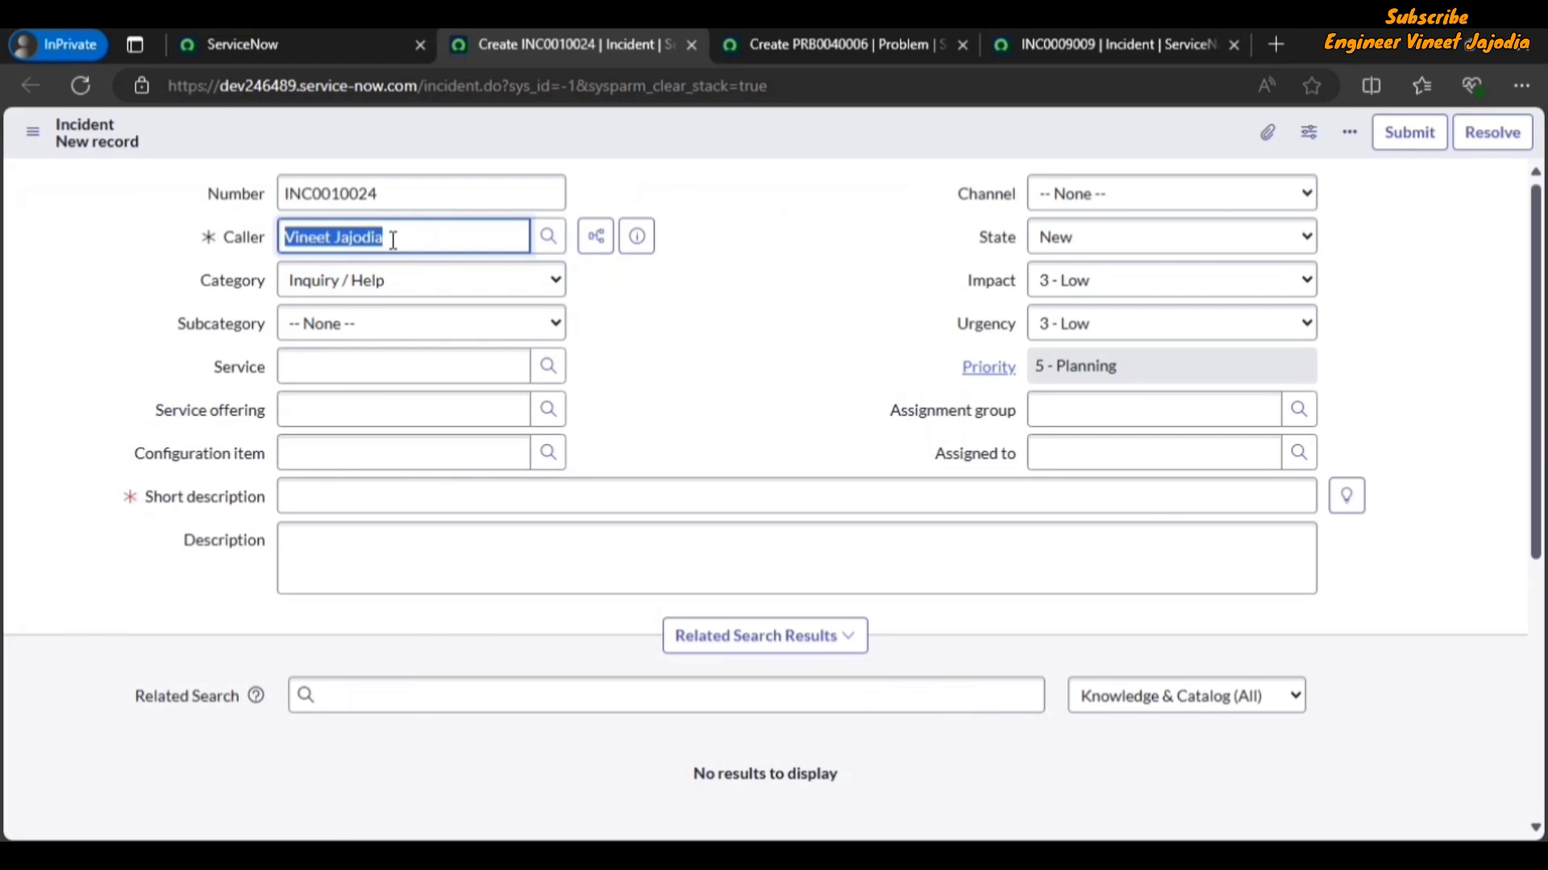
{"action": "left_click", "coordinate": [700, 374]}
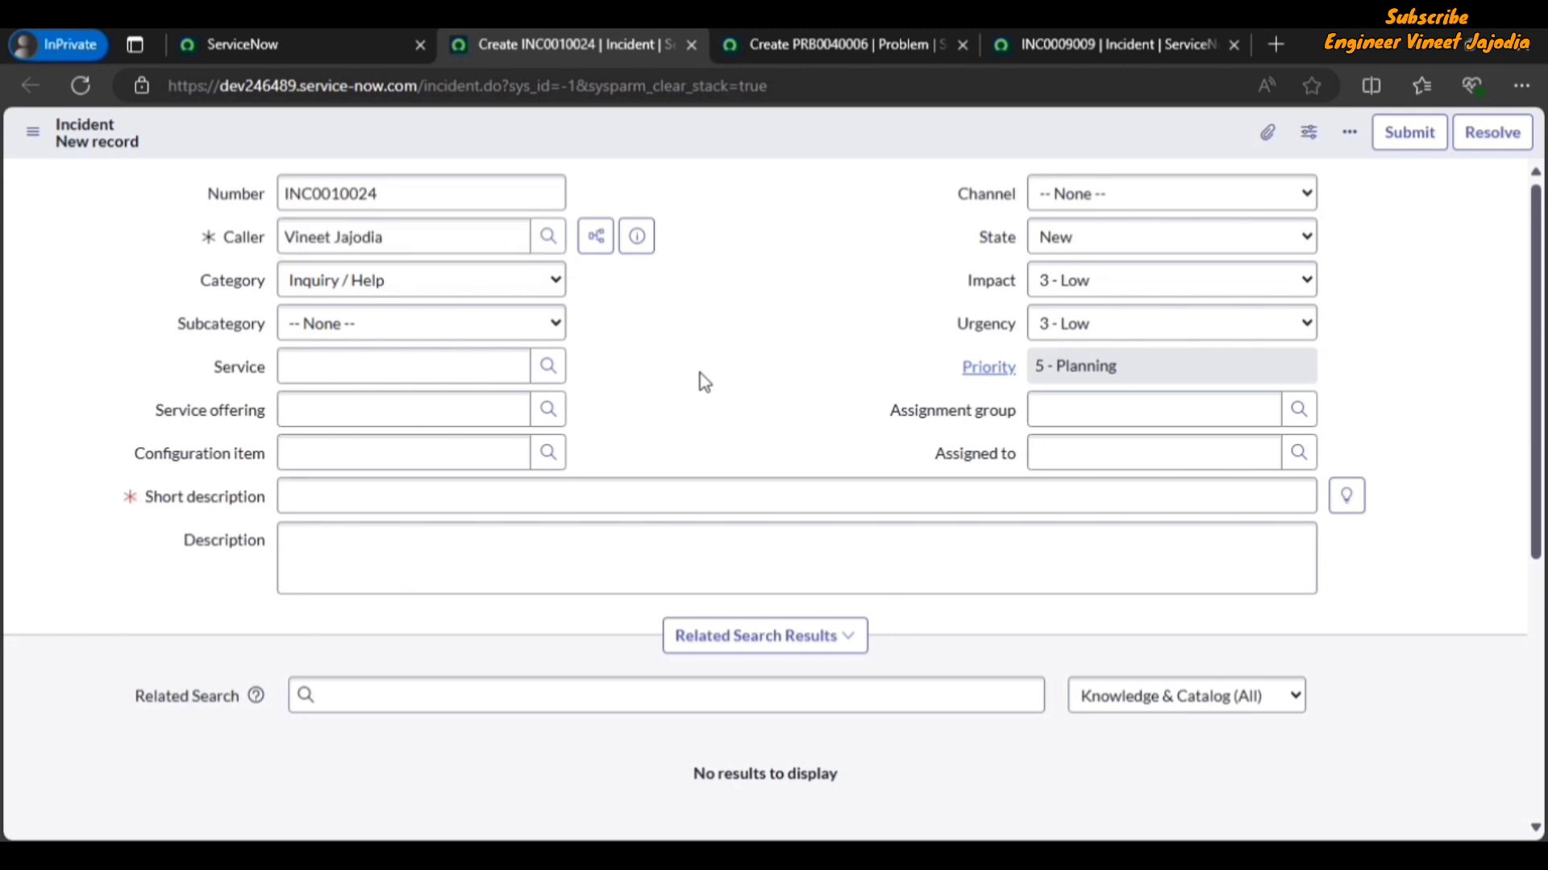
- Run alert(g_form.getValue('caller_id')) in the JavaScript Executor on the incident form
{"action": "key", "text": "ctrl+alt+shift+j"}
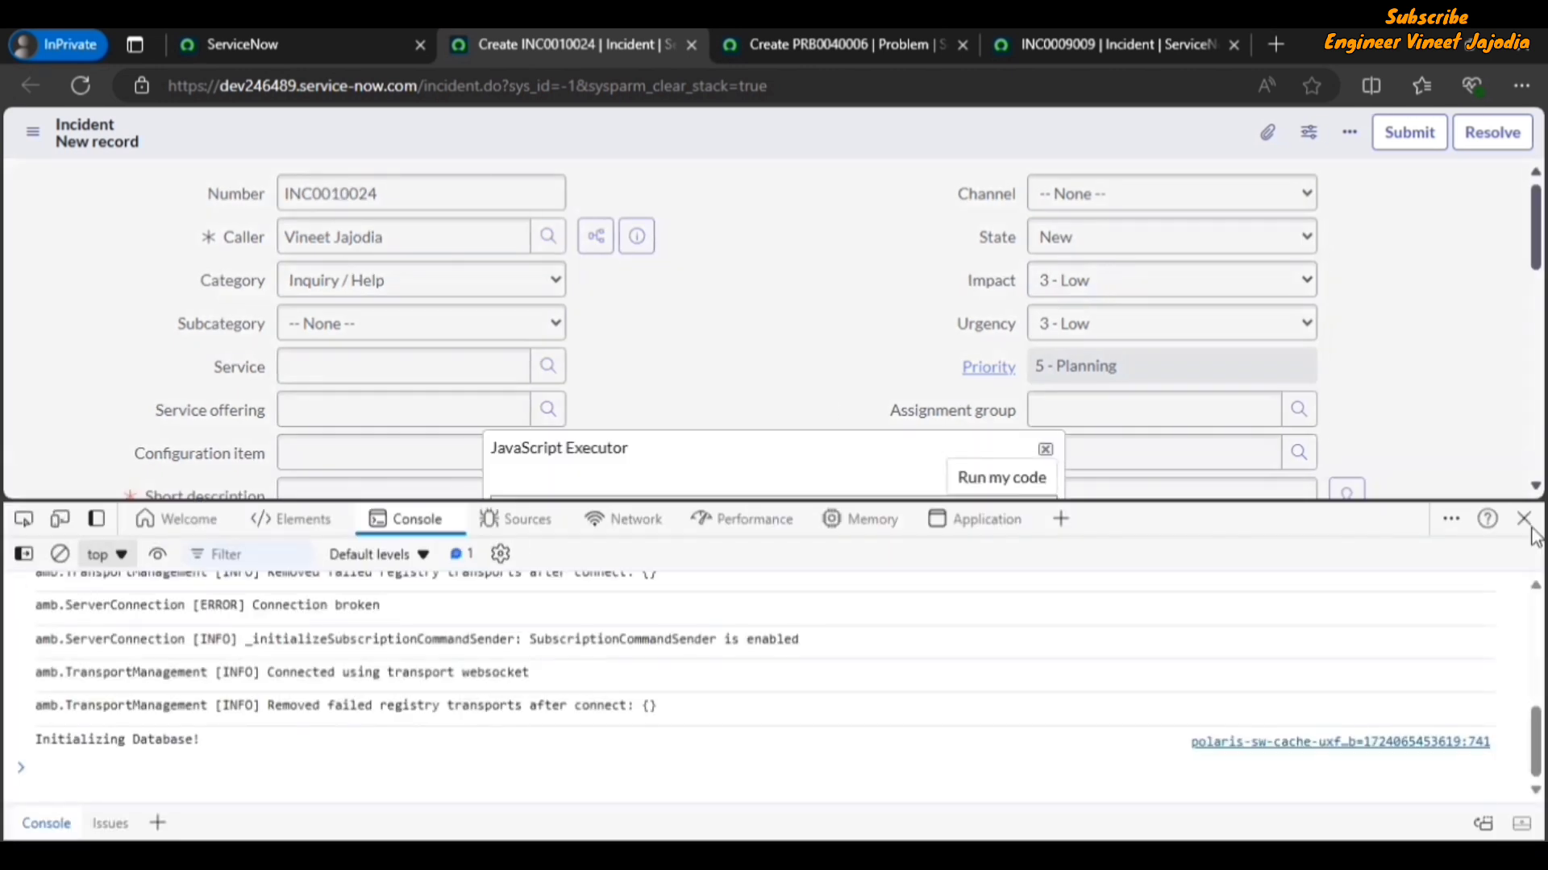
{"action": "left_click", "coordinate": [1530, 529]}
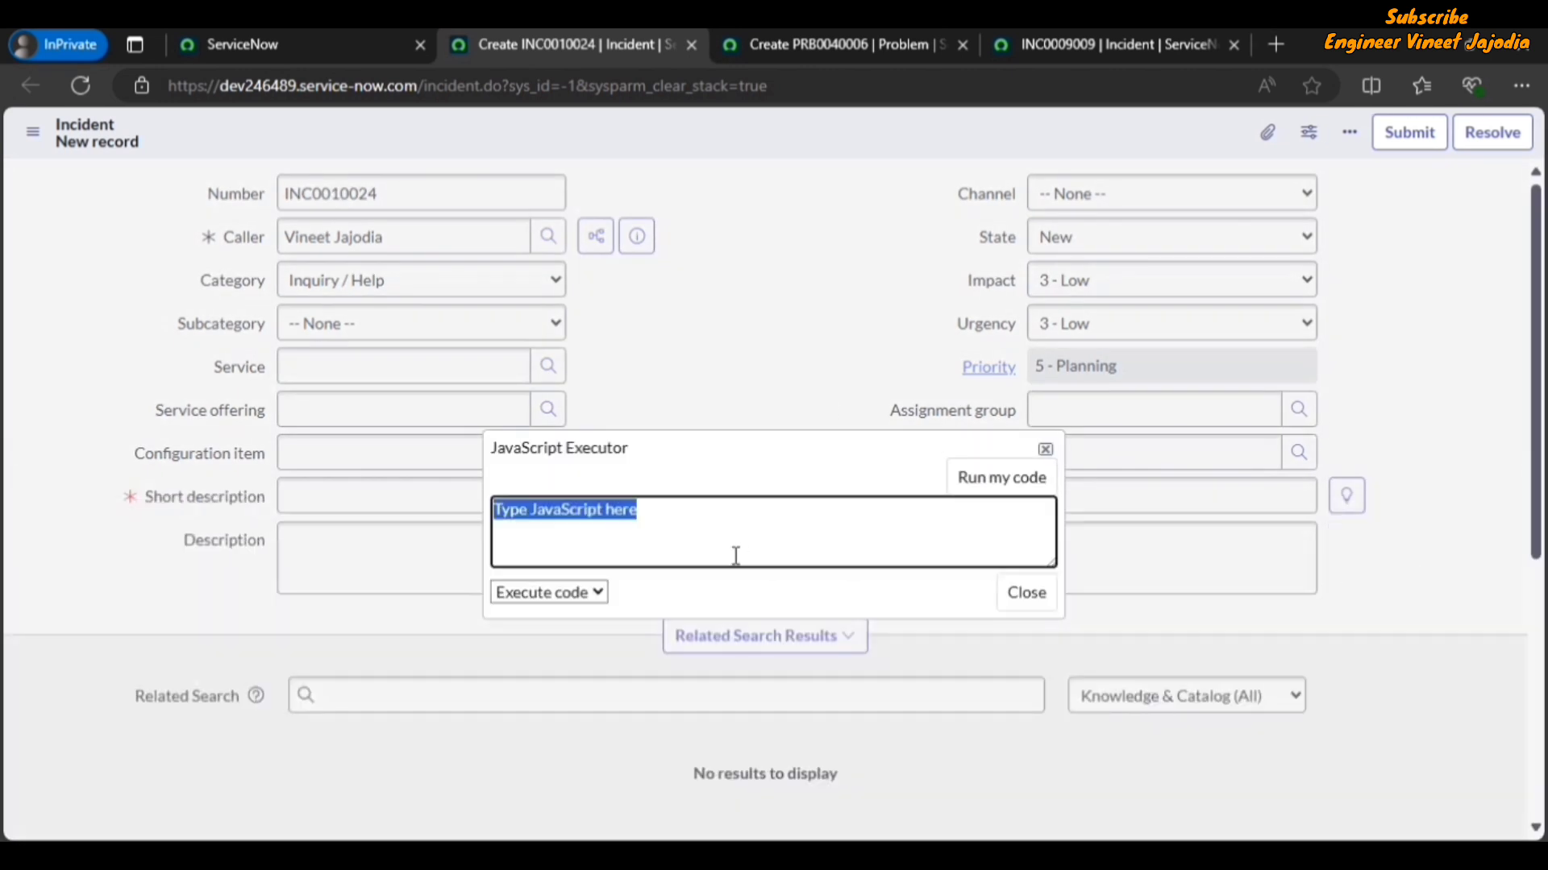
{"action": "key", "text": "BackSpace"}
{"action": "type", "text": "alert"}
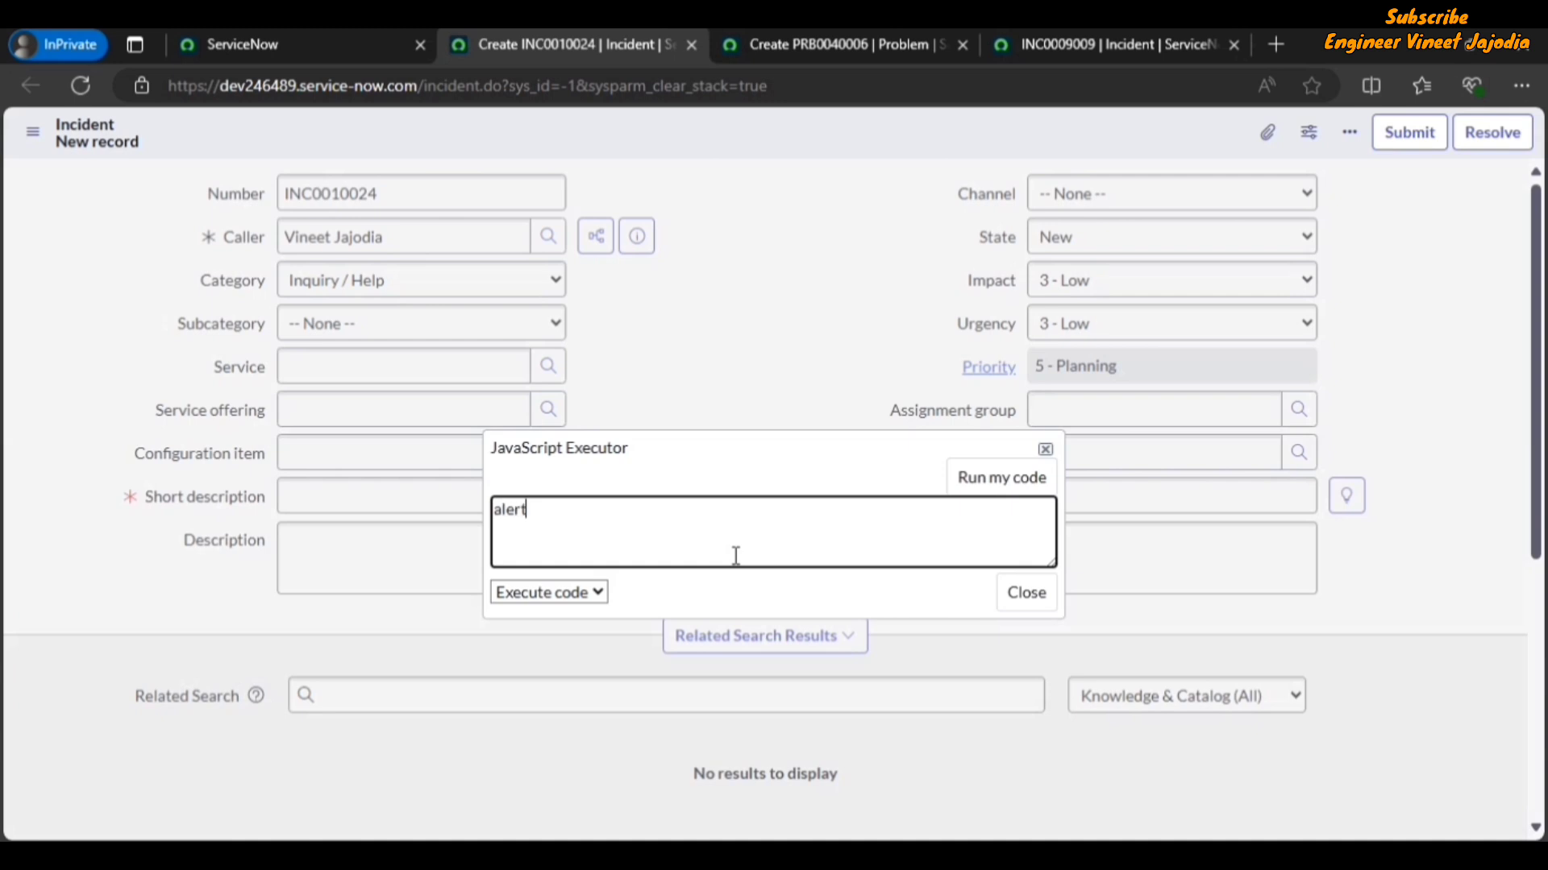
{"action": "type", "text": "(g_form.getValue()"}
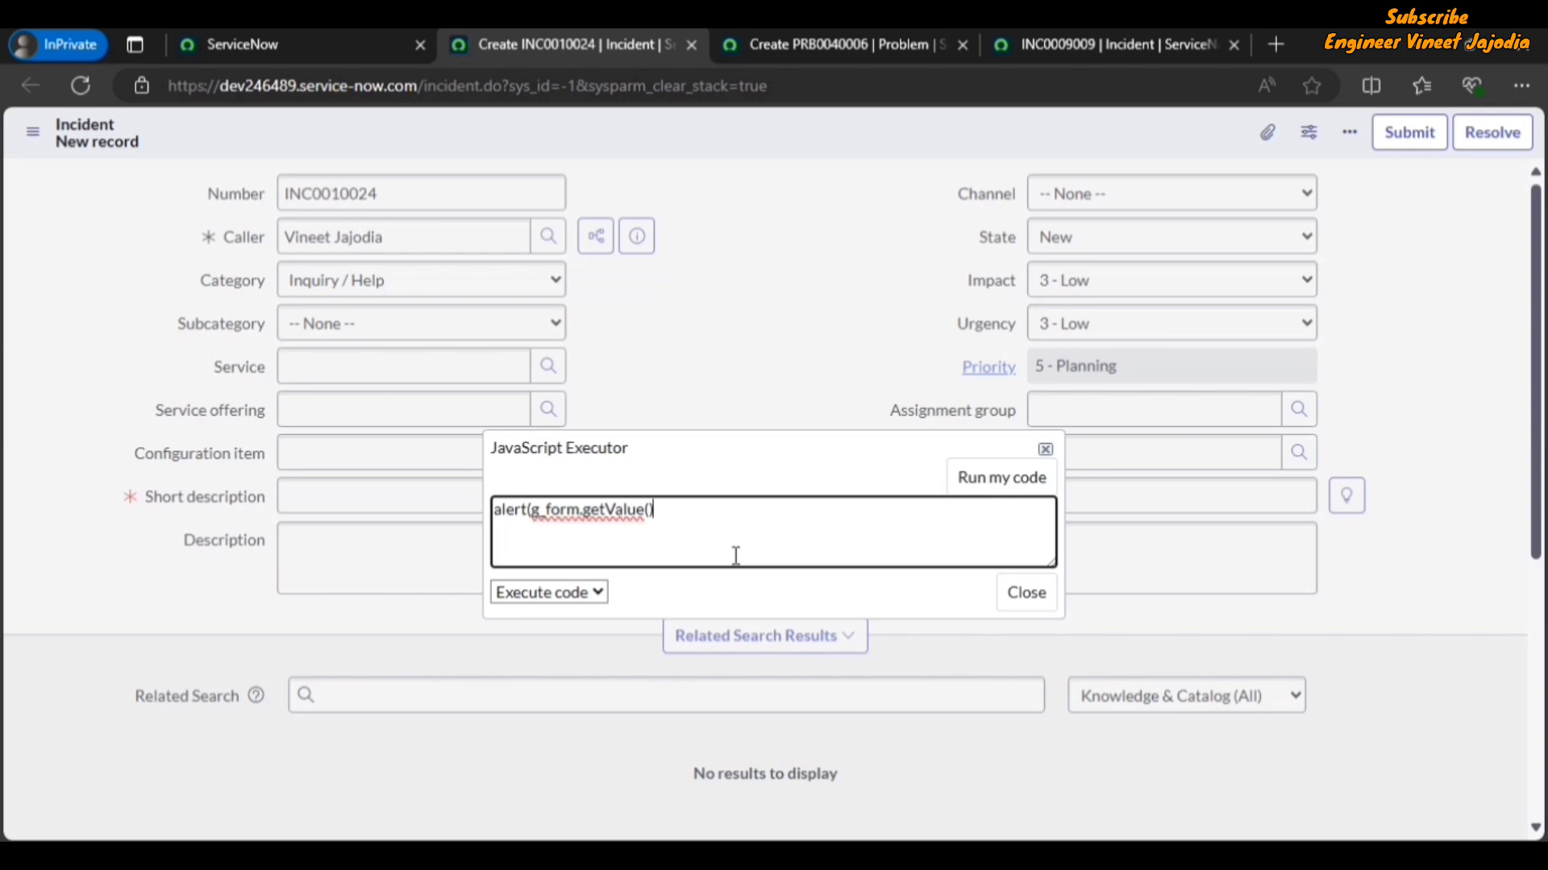
{"action": "key", "text": "Left"}
{"action": "type", "text": "'"}
{"action": "type", "text": "caller_id"}
{"action": "left_click", "coordinate": [736, 509]}
{"action": "type", "text": ")"}
{"action": "left_click", "coordinate": [971, 475]}
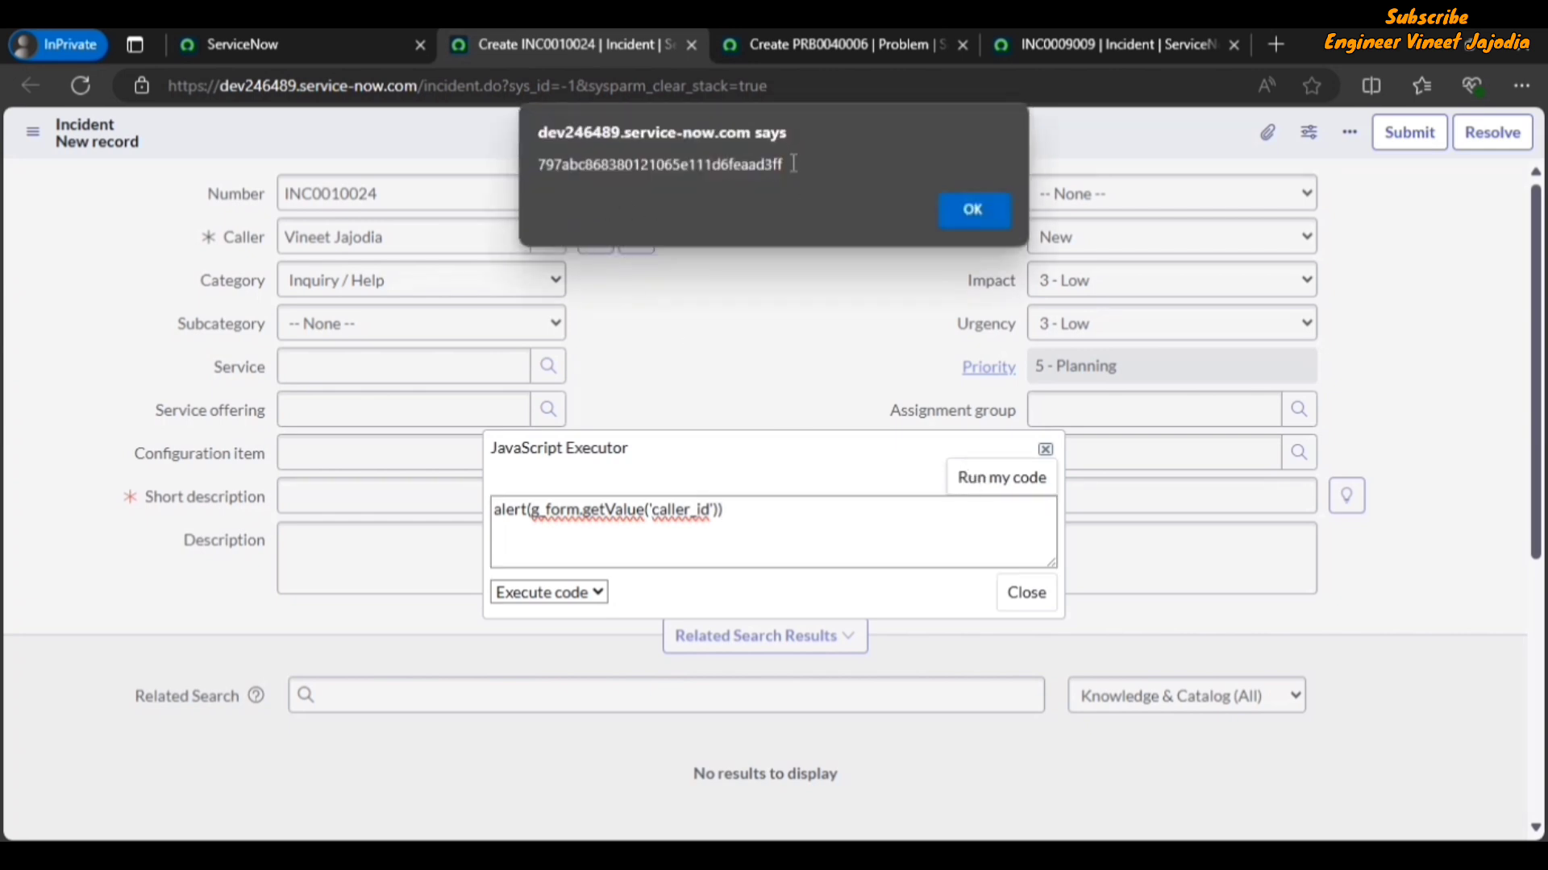
- Examine the caller value returned in the alert, dismiss it and close the JavaScript Executor
{"action": "left_click_drag", "start_coordinate": [793, 163], "coordinate": [528, 164]}
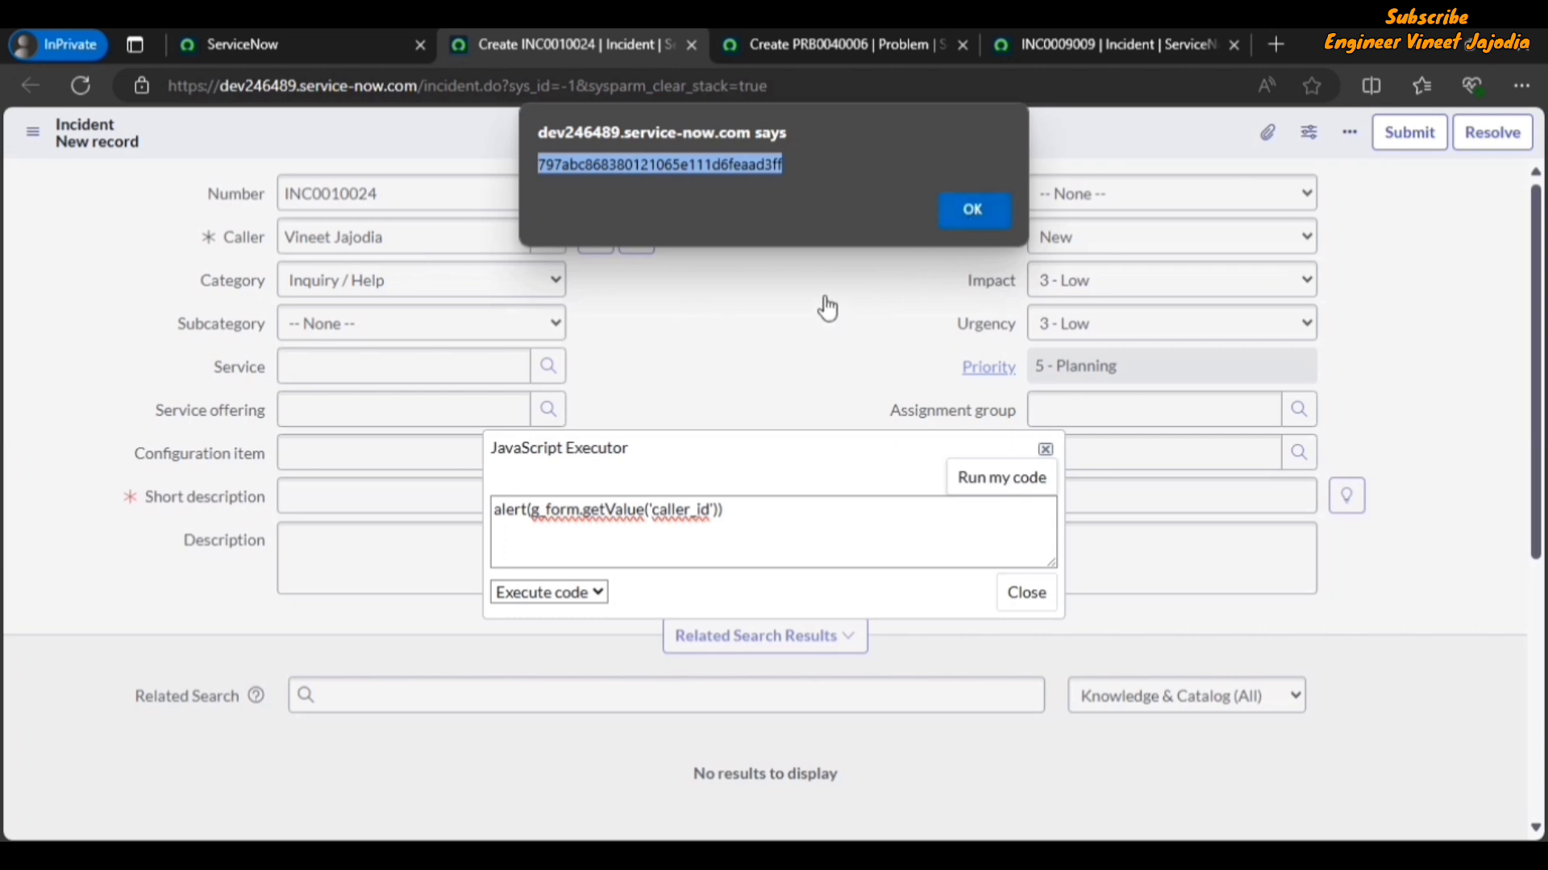
{"action": "left_click", "coordinate": [957, 212]}
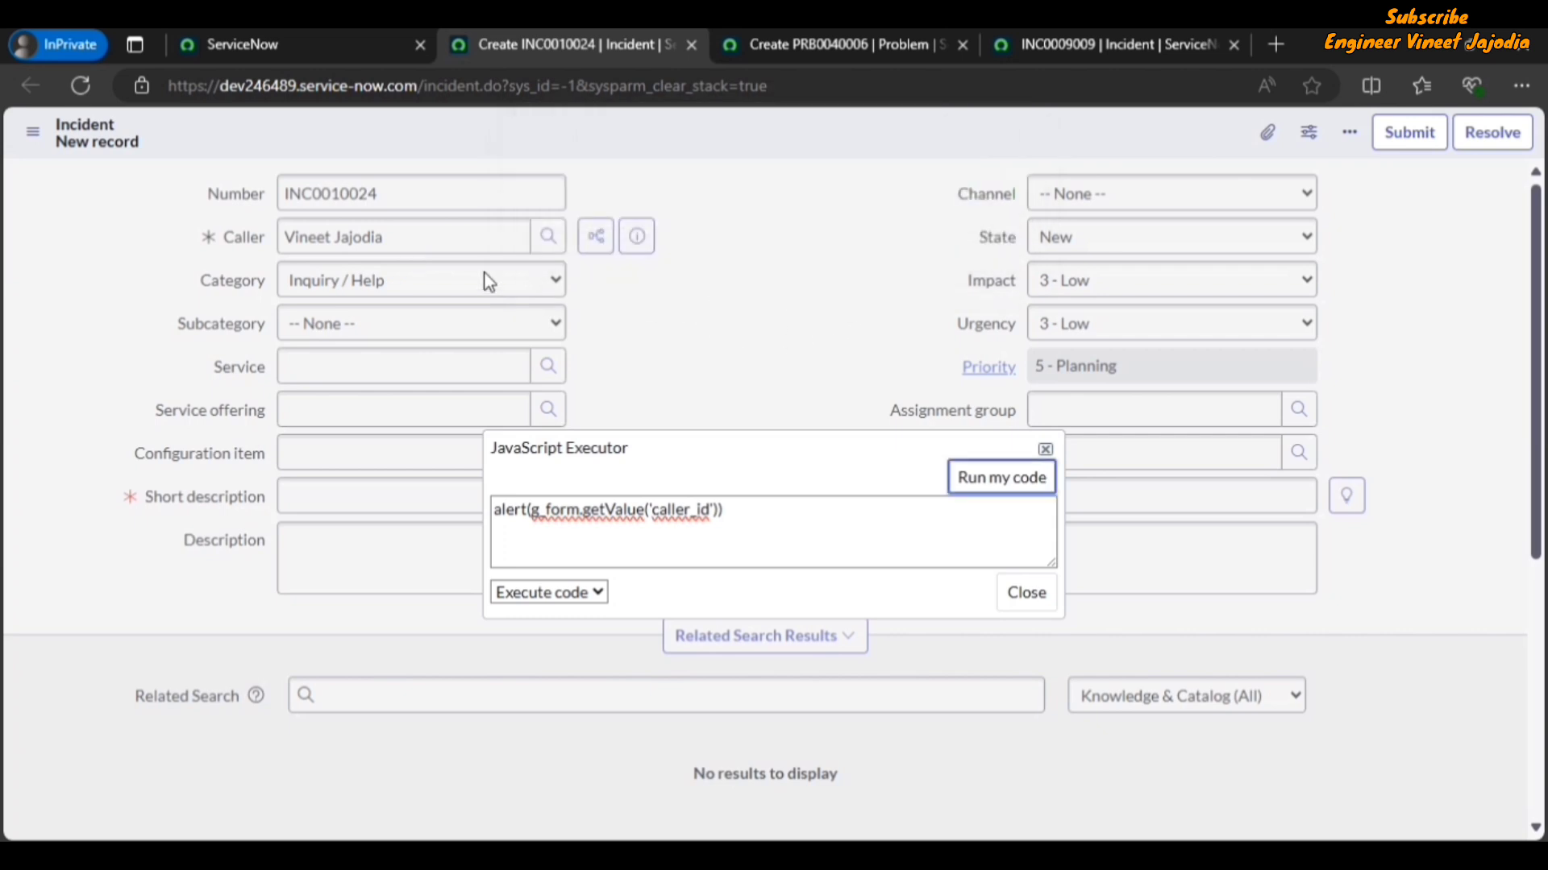
{"action": "left_click", "coordinate": [1045, 450]}
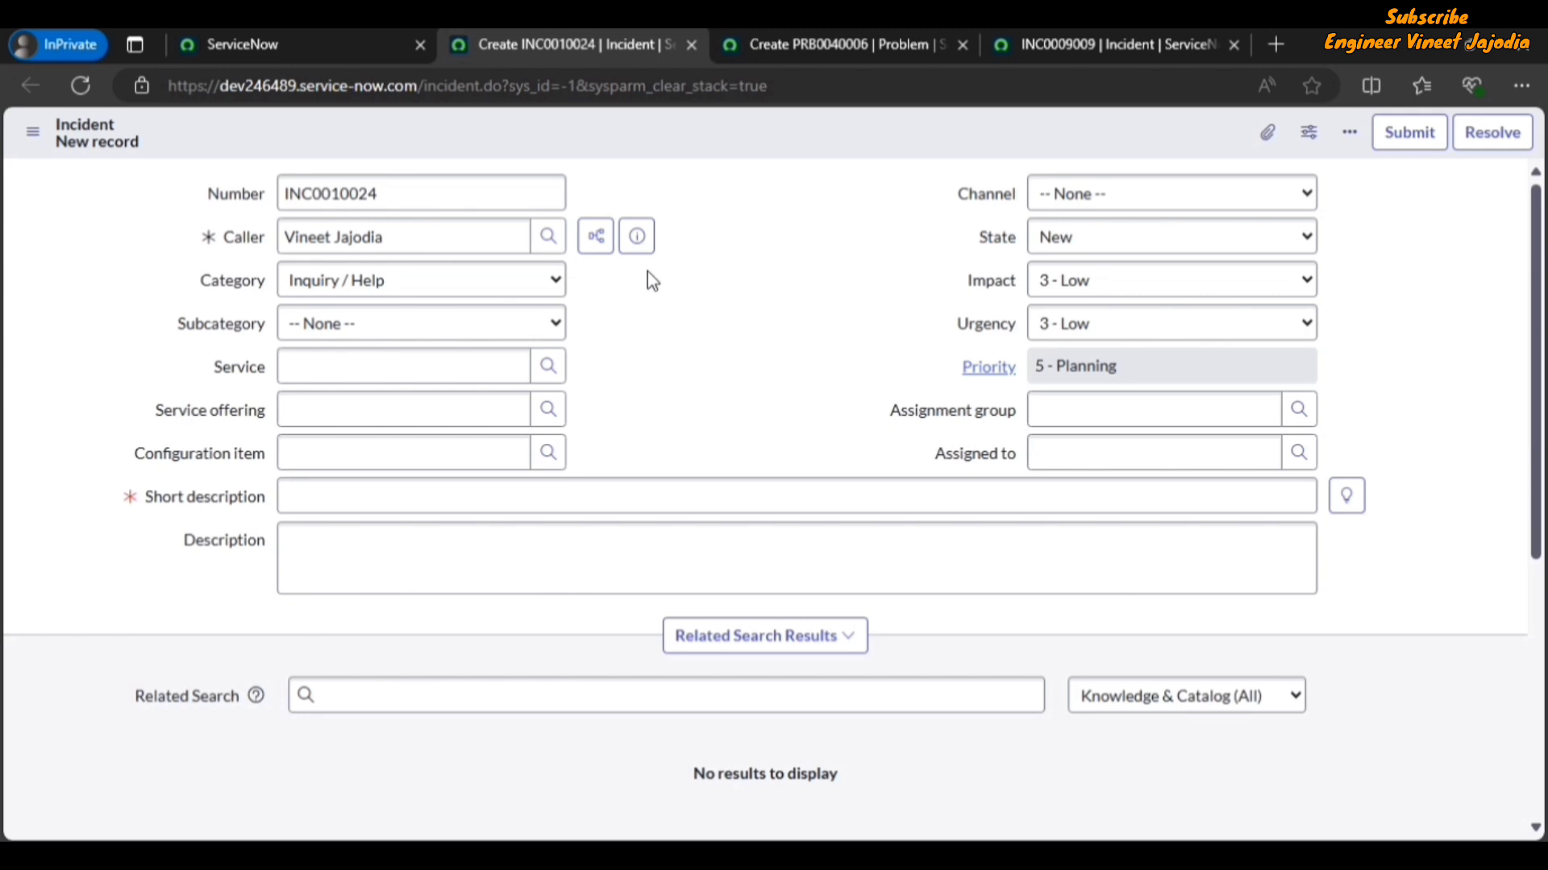
- Duplicate the incident form's browser tab and open the Caller field's dictionary entry in the copy
{"action": "right_click", "coordinate": [569, 41]}
{"action": "left_click", "coordinate": [659, 174]}
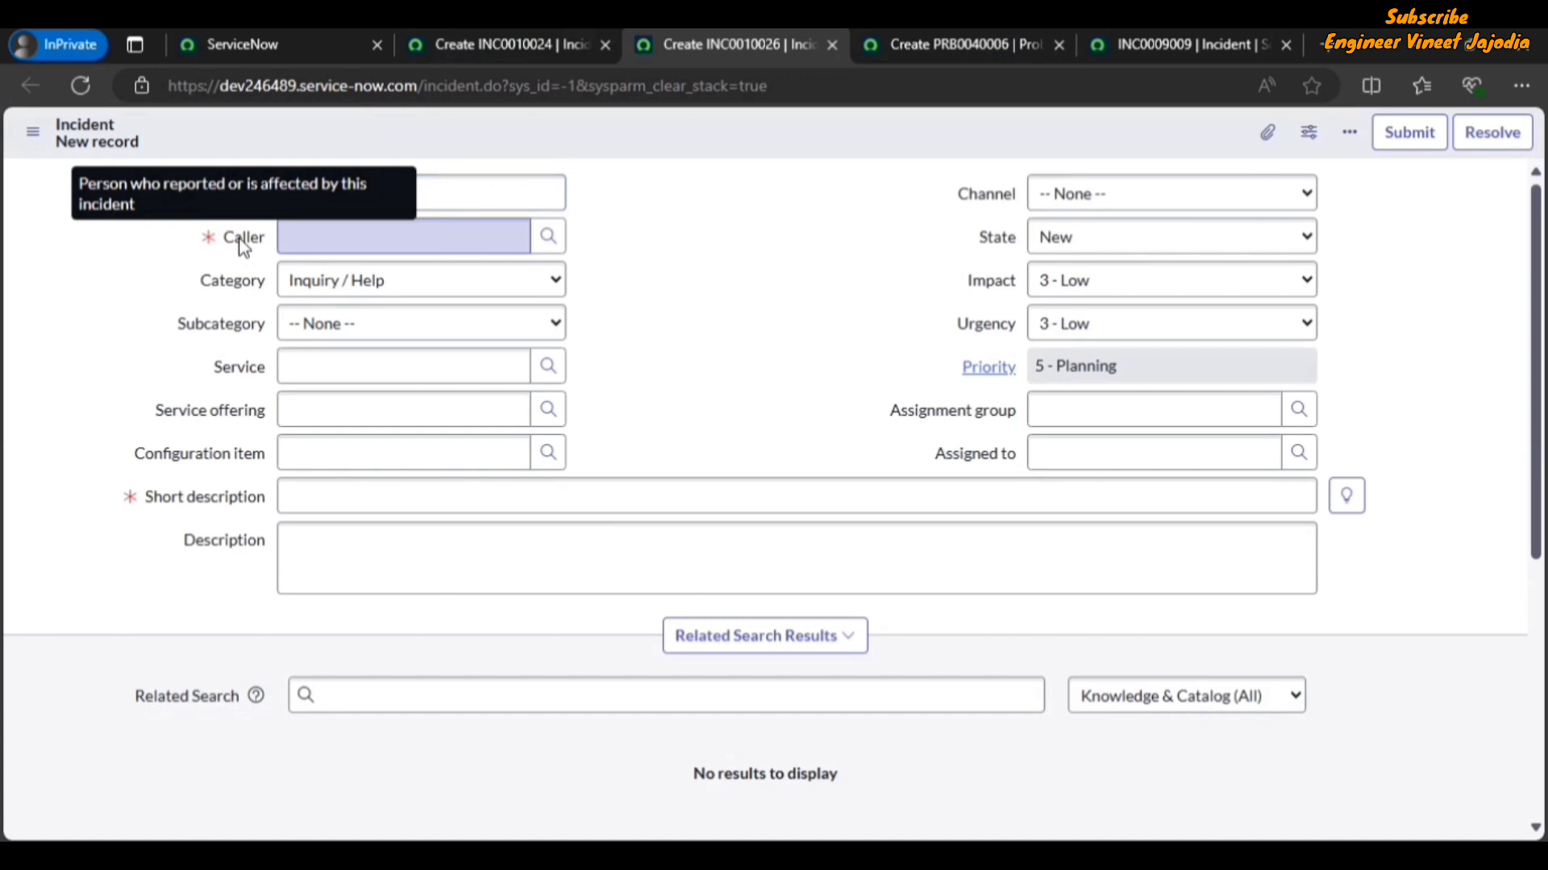
{"action": "right_click", "coordinate": [242, 246]}
{"action": "left_click", "coordinate": [298, 284]}
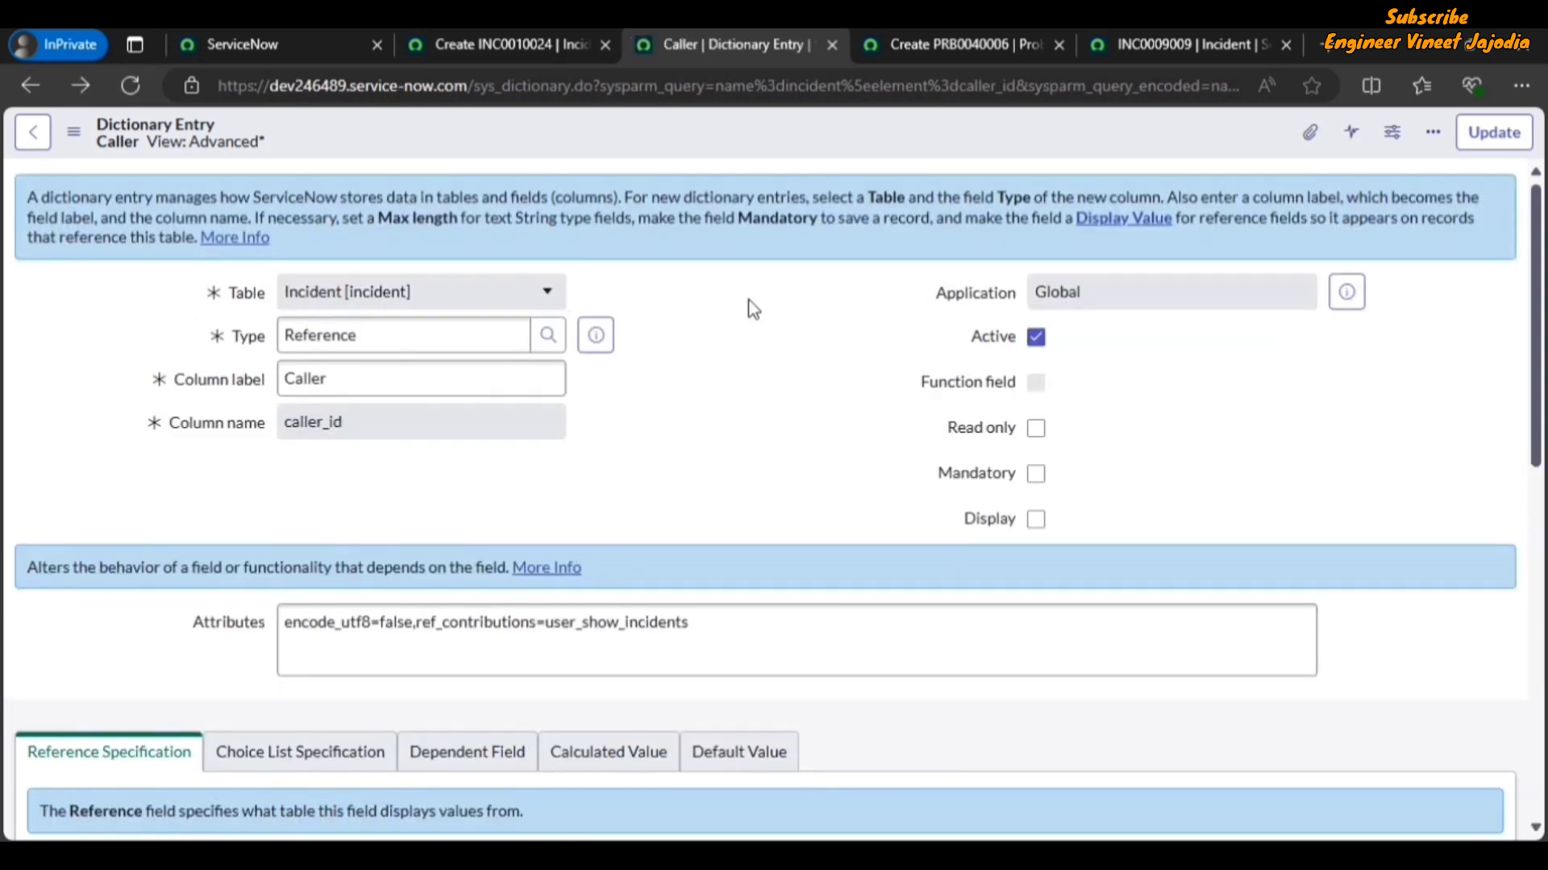
- Open the User table record that the Caller field's reference specification points to
{"action": "scroll", "coordinate": [749, 307], "scroll_direction": "down", "scroll_amount": 5}
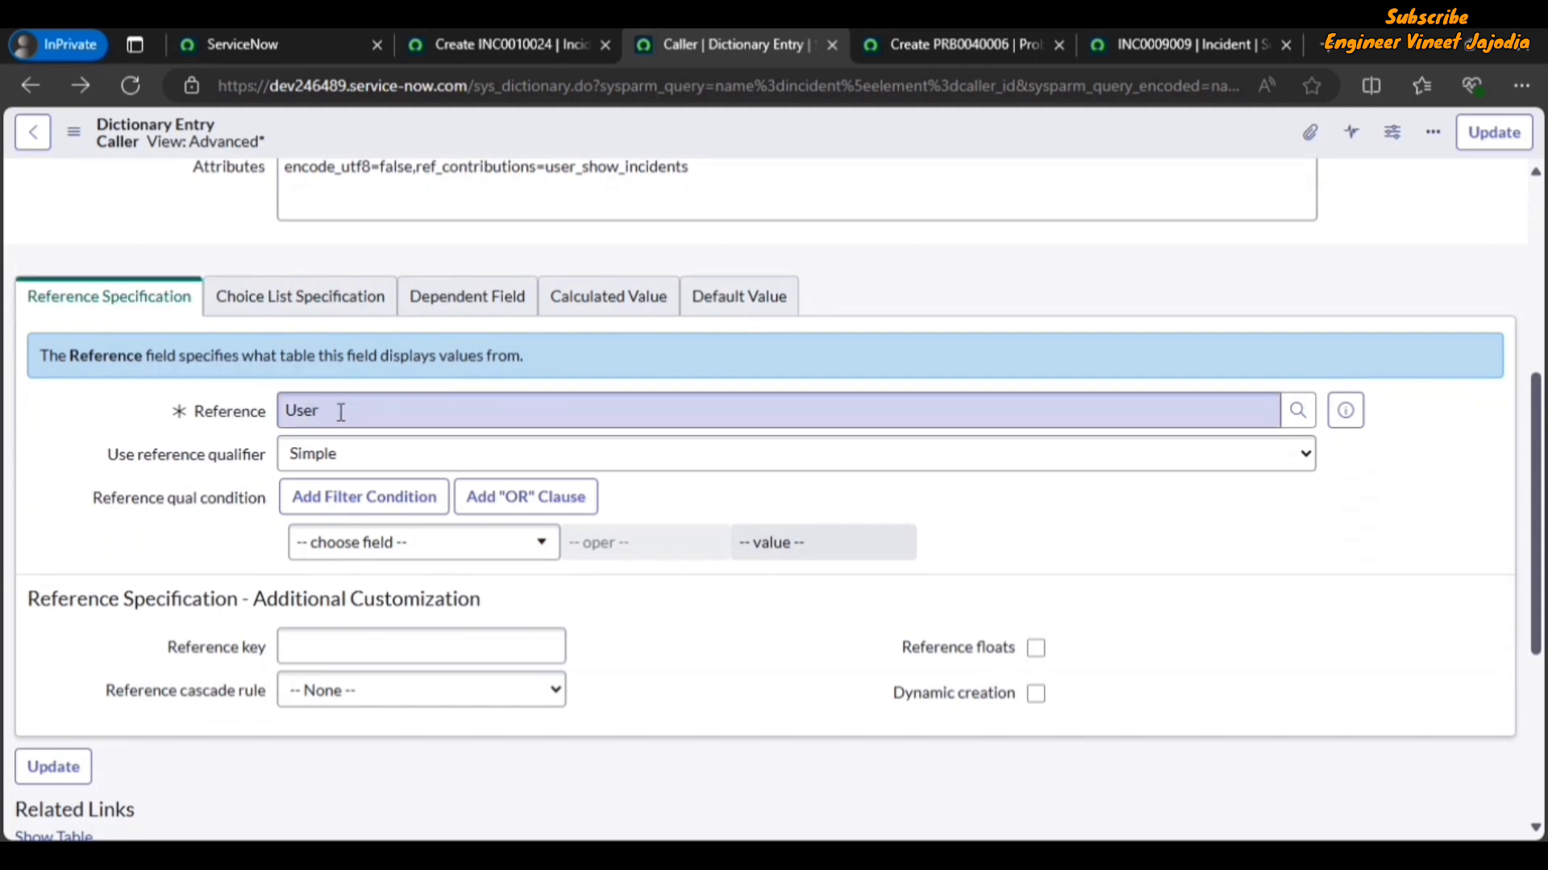
{"action": "left_click", "coordinate": [1346, 412]}
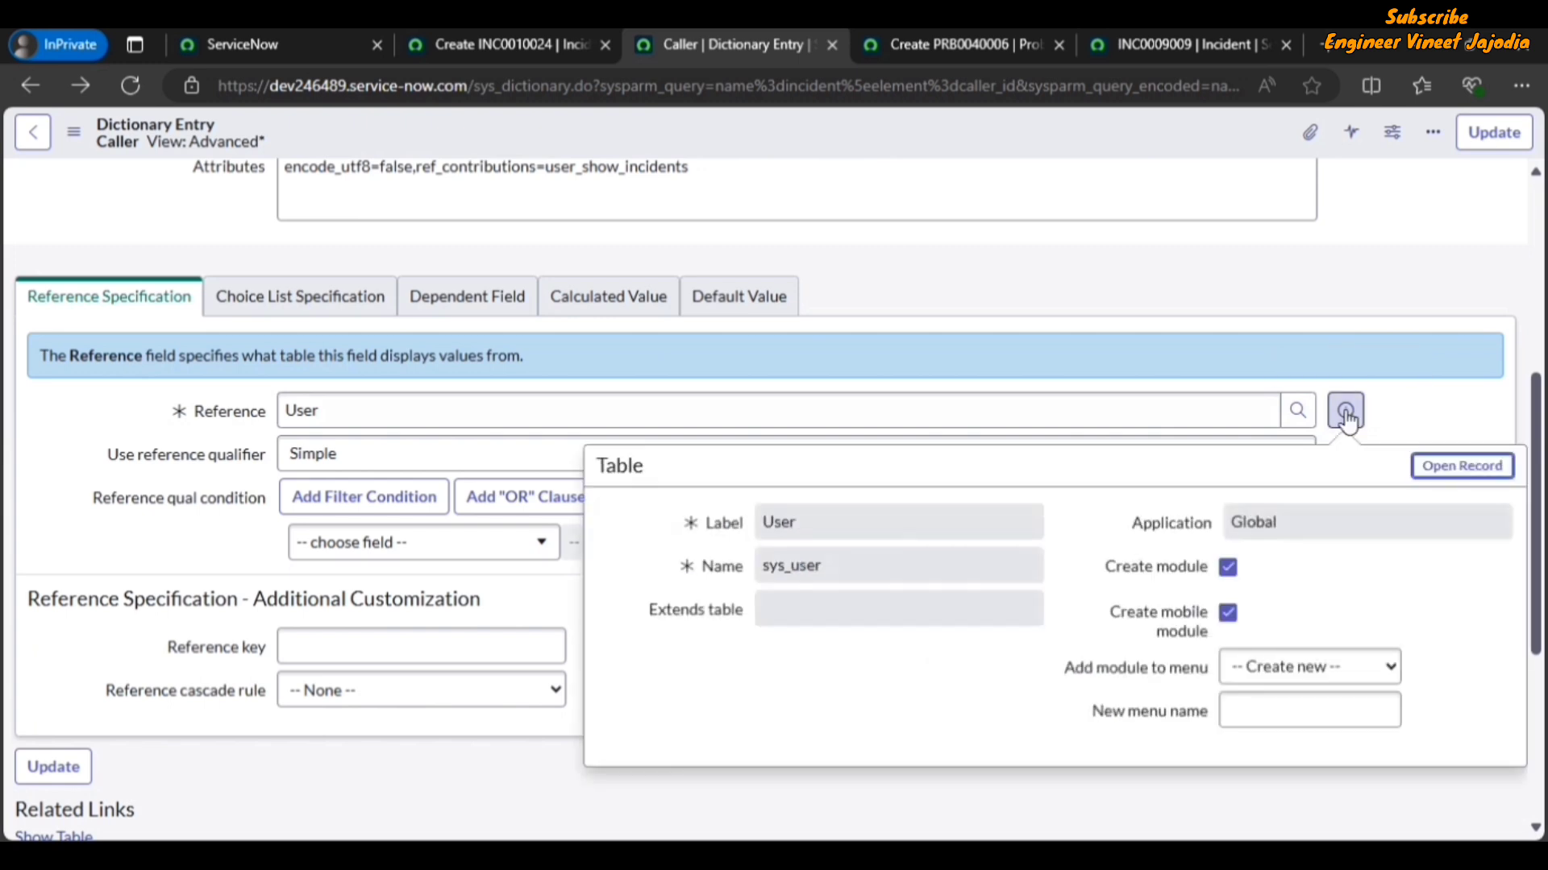
{"action": "left_click", "coordinate": [1465, 476]}
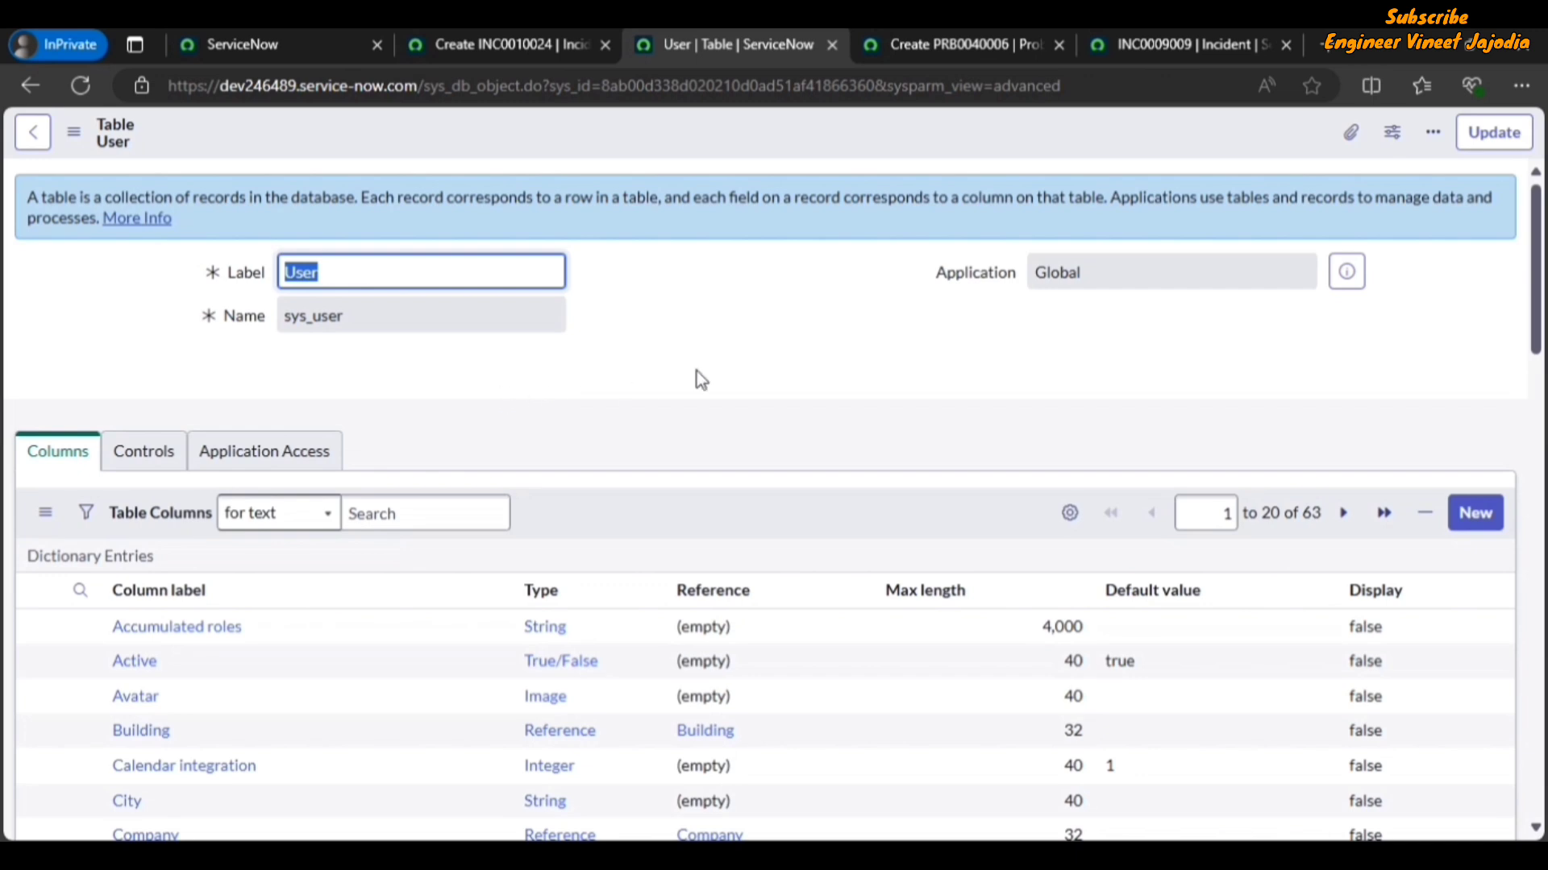
- Filter the User table's columns by the column label User ID
{"action": "scroll", "coordinate": [856, 342], "scroll_direction": "down", "scroll_amount": 3}
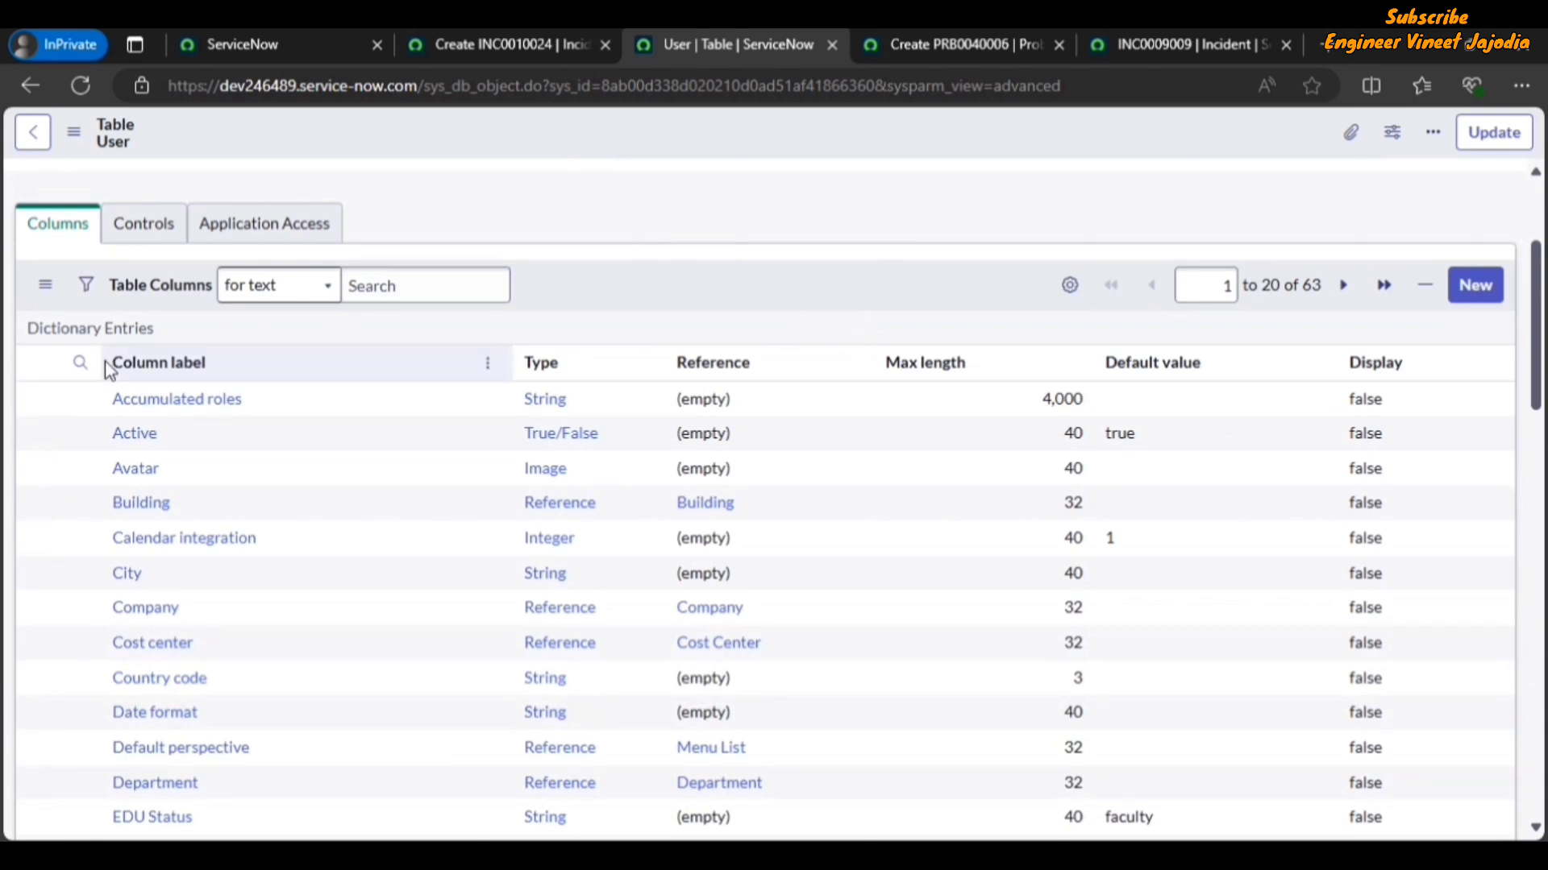
{"action": "left_click", "coordinate": [80, 364]}
{"action": "left_click", "coordinate": [187, 404]}
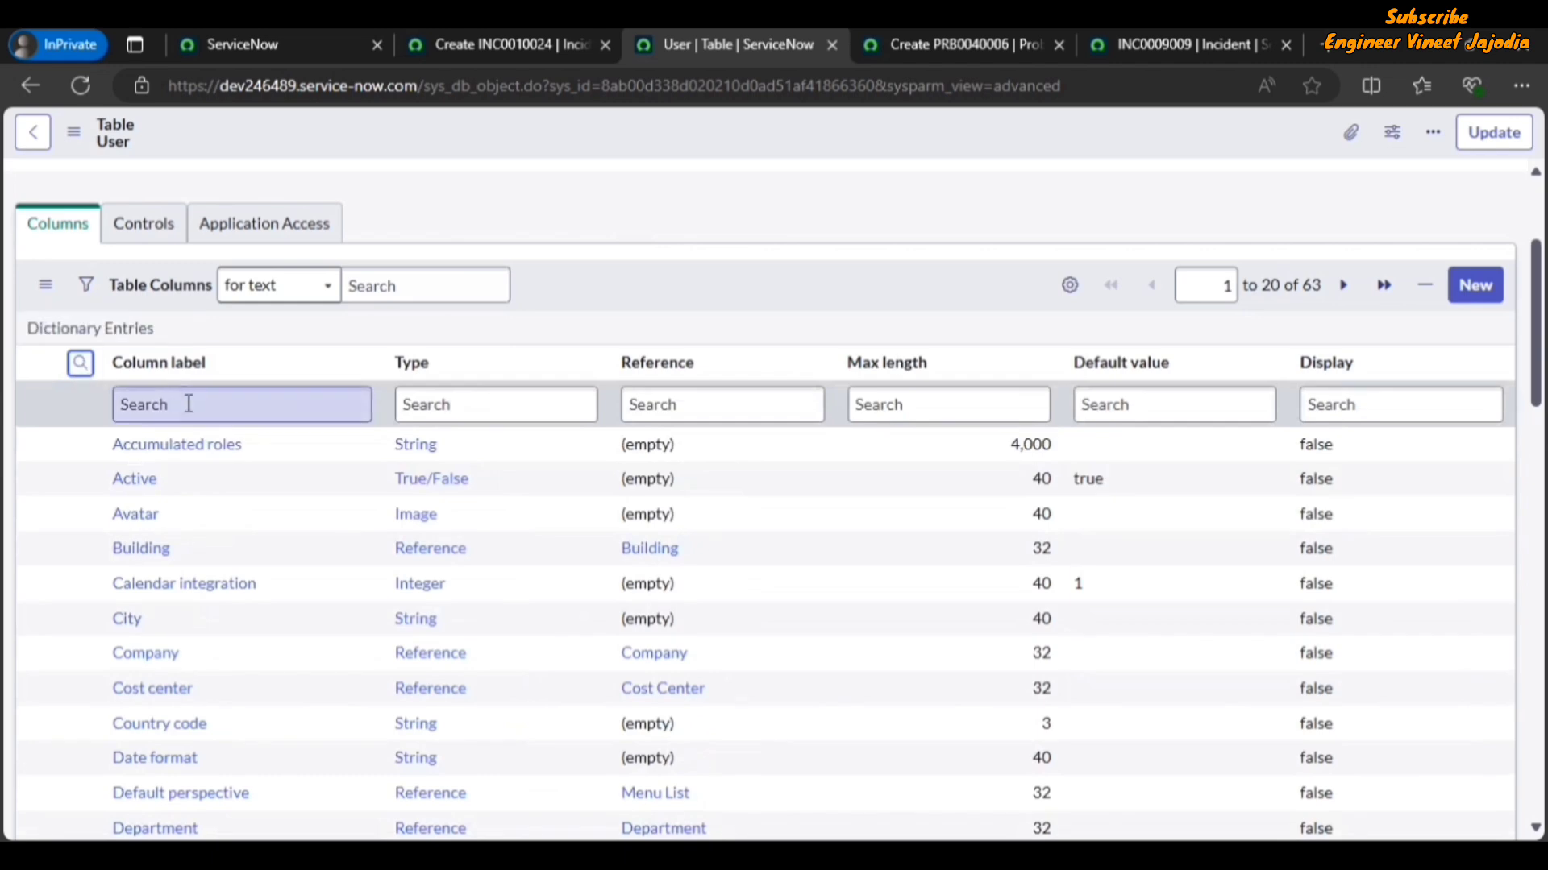
{"action": "type", "text": "User ID"}
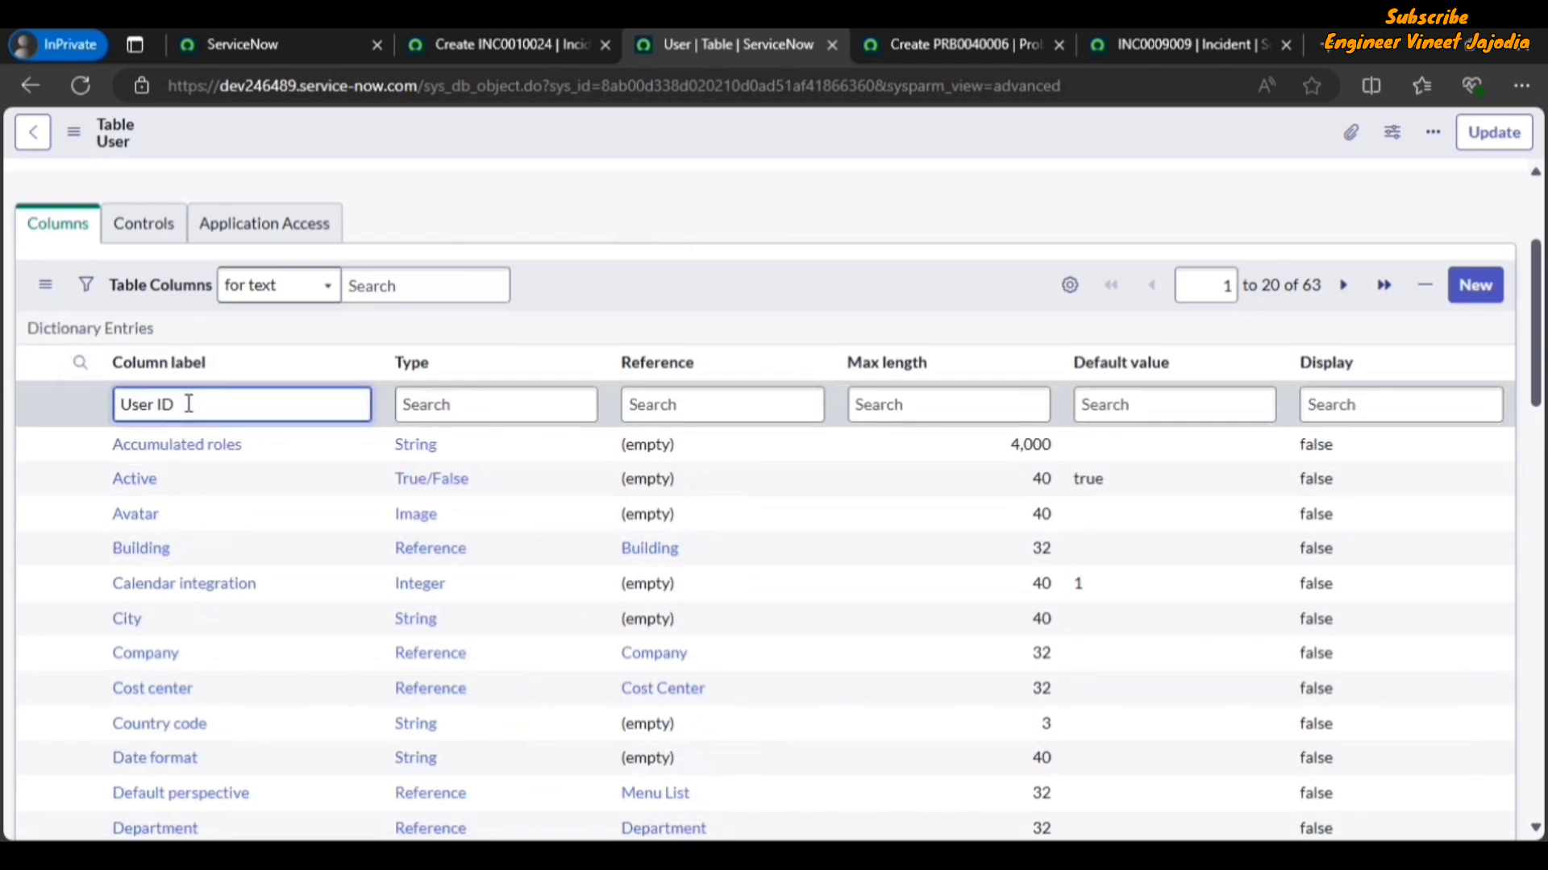
{"action": "key", "text": "Return"}
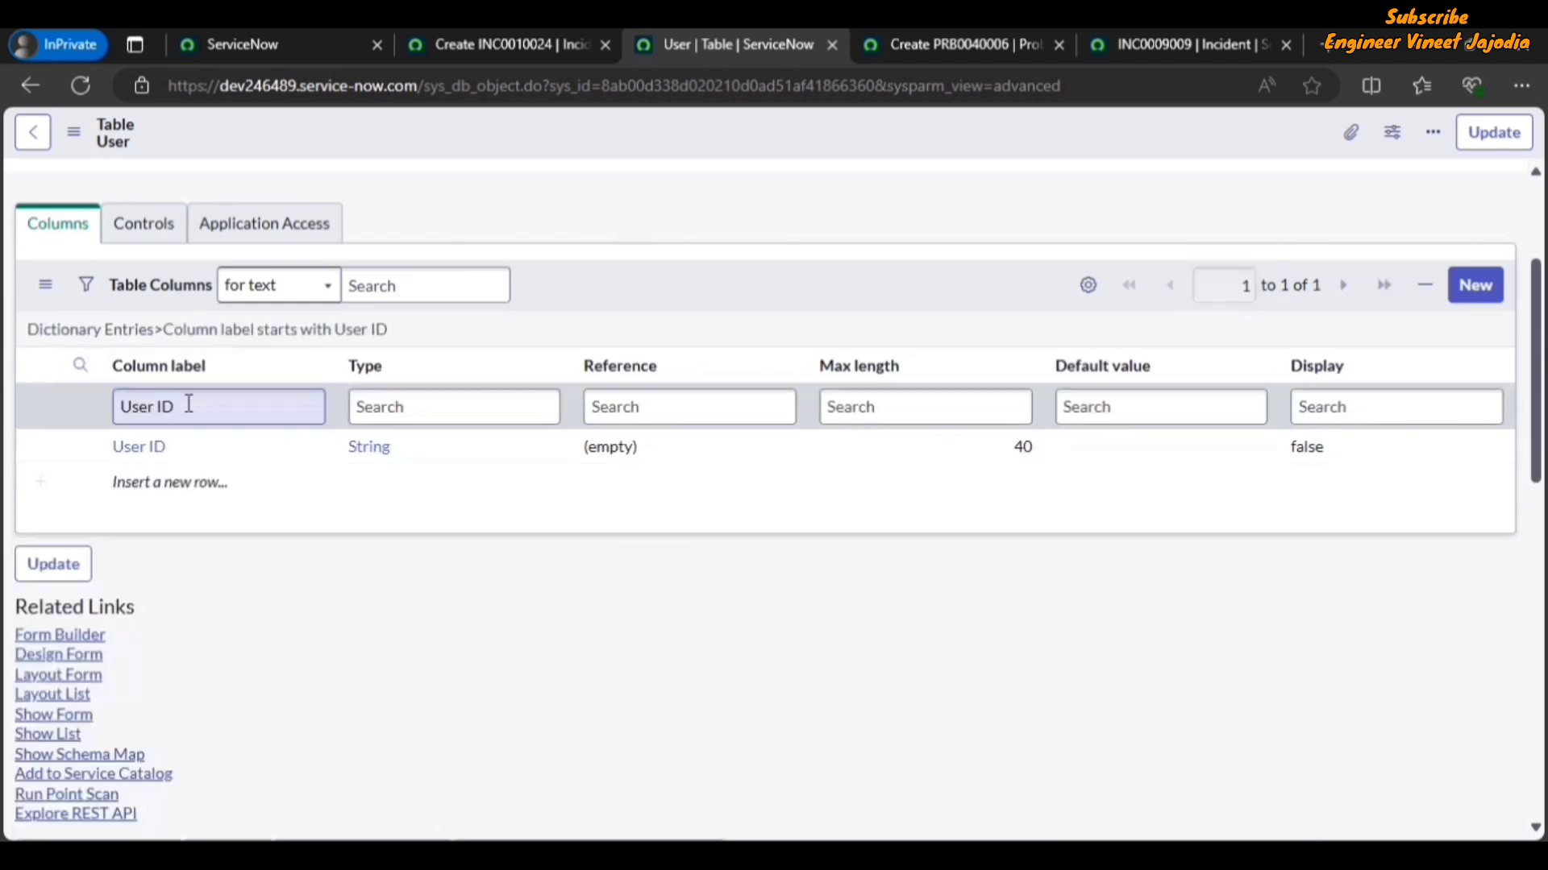
{"action": "left_click", "coordinate": [680, 578]}
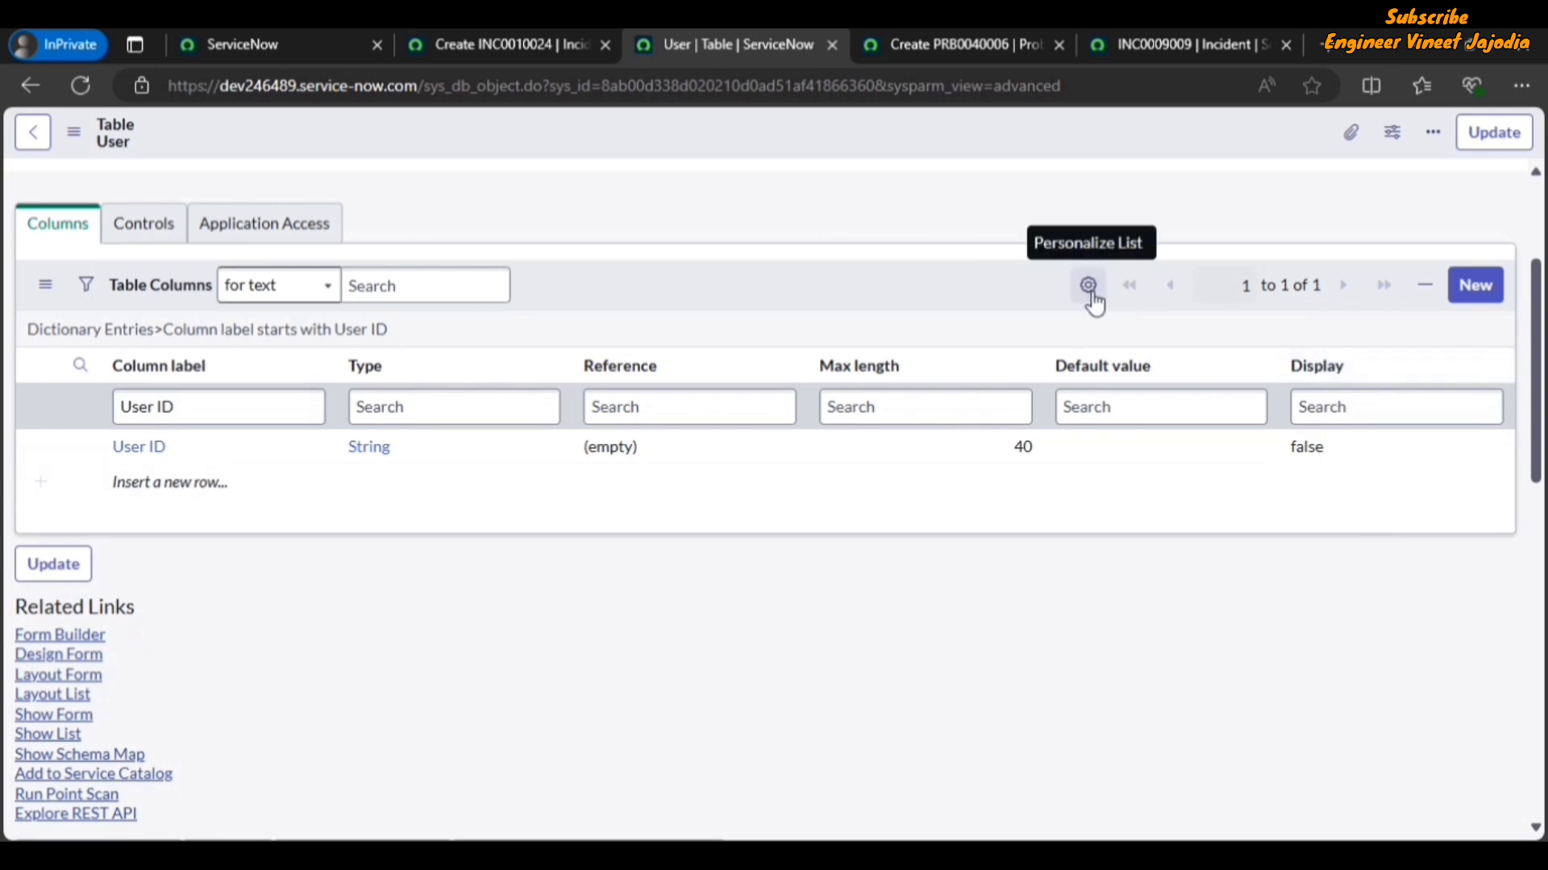
- Set Display to true for the User ID column and save the User table record
{"action": "double_click", "coordinate": [1350, 452]}
{"action": "left_click", "coordinate": [1354, 457]}
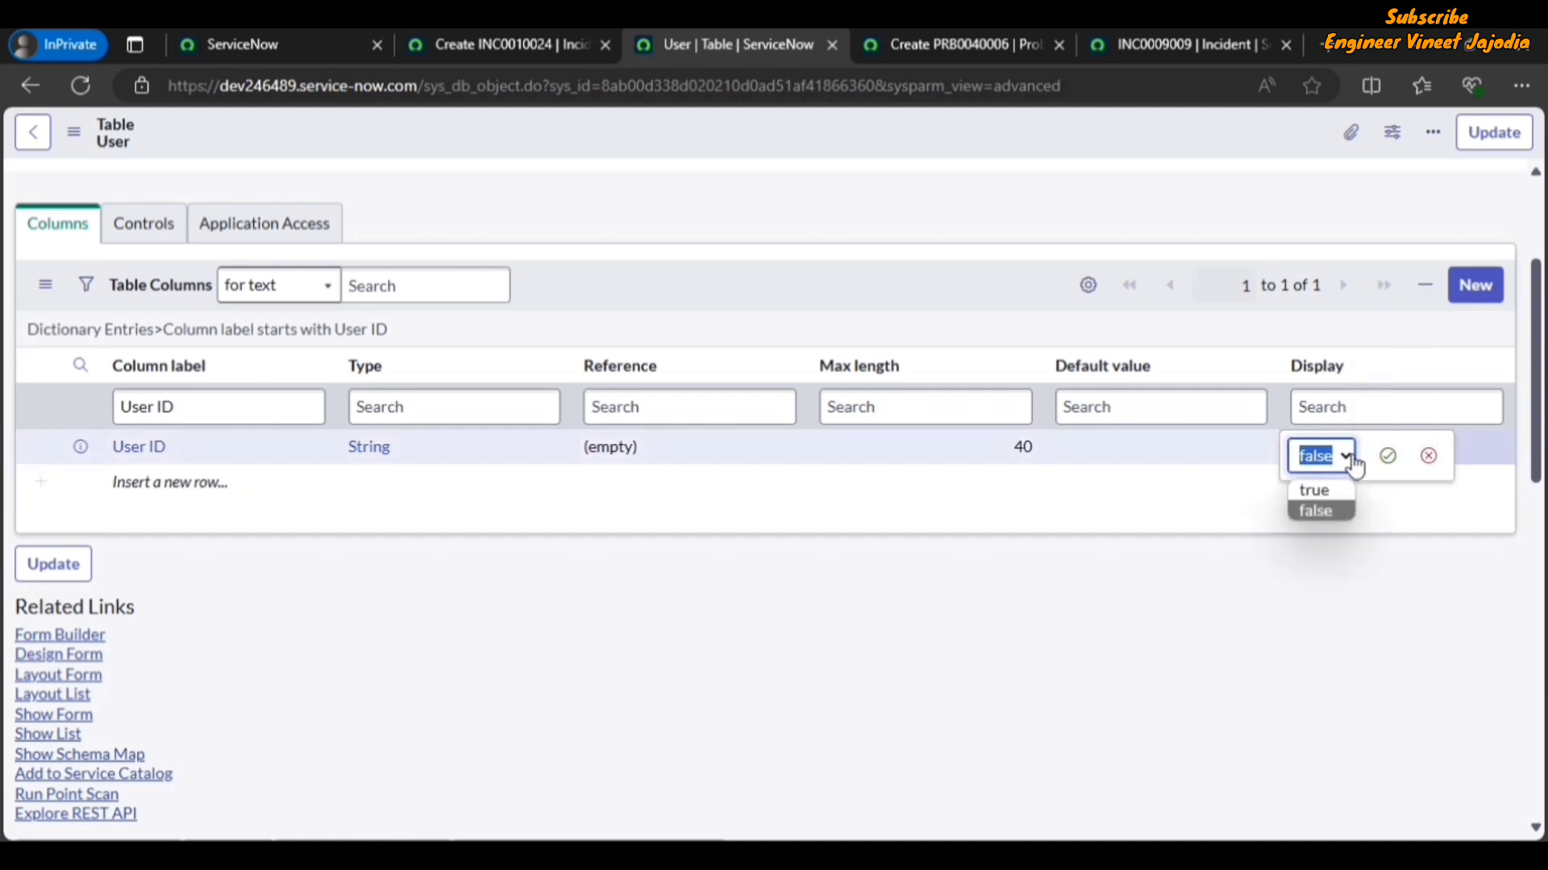
{"action": "left_click", "coordinate": [1342, 490]}
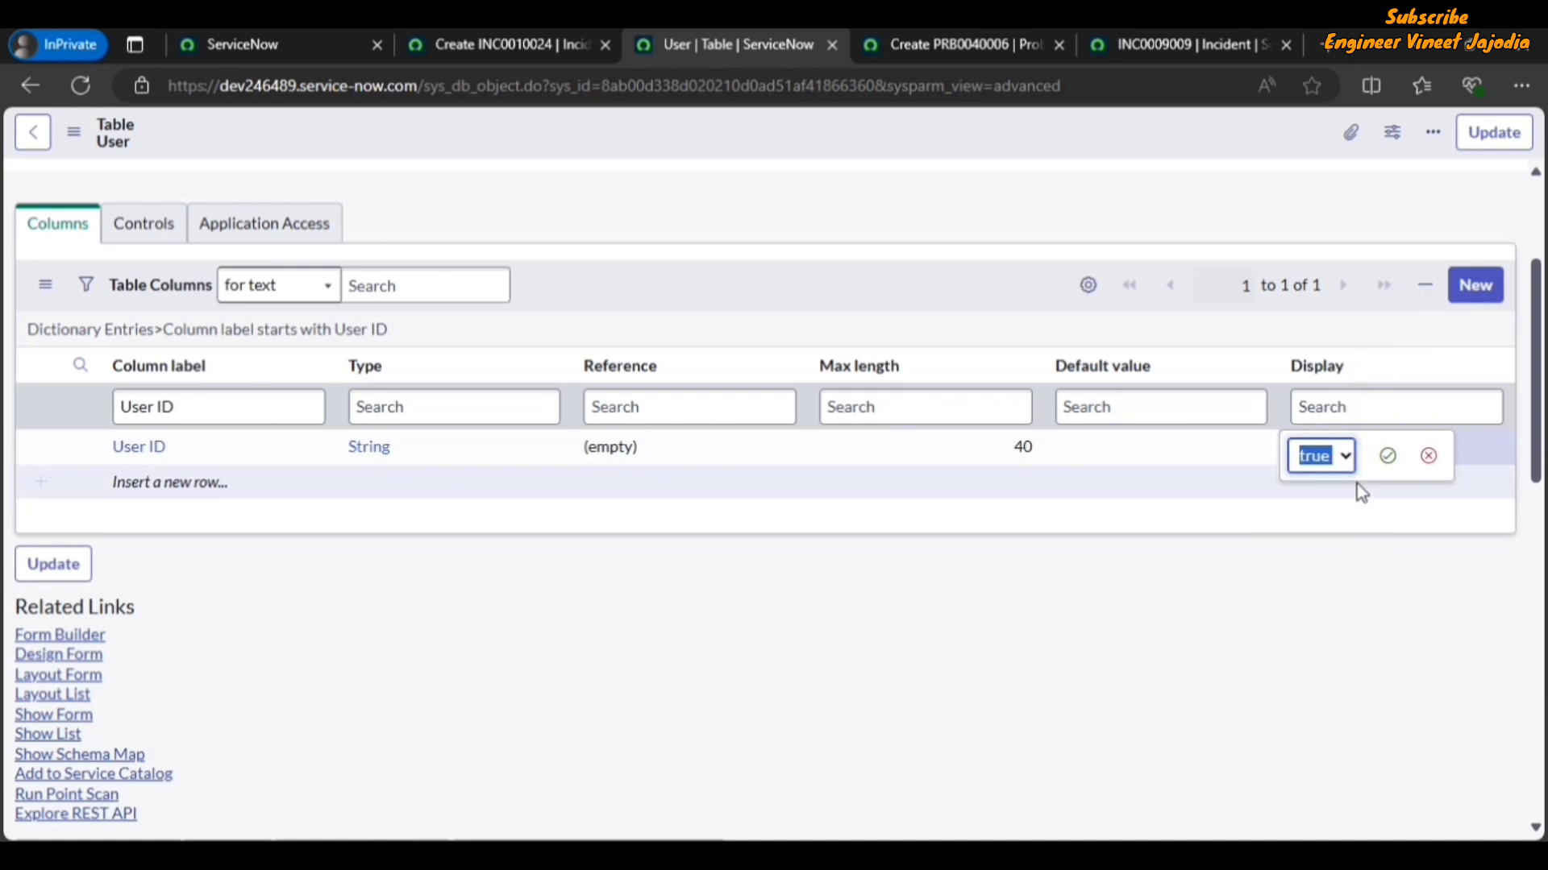
{"action": "left_click", "coordinate": [1387, 457]}
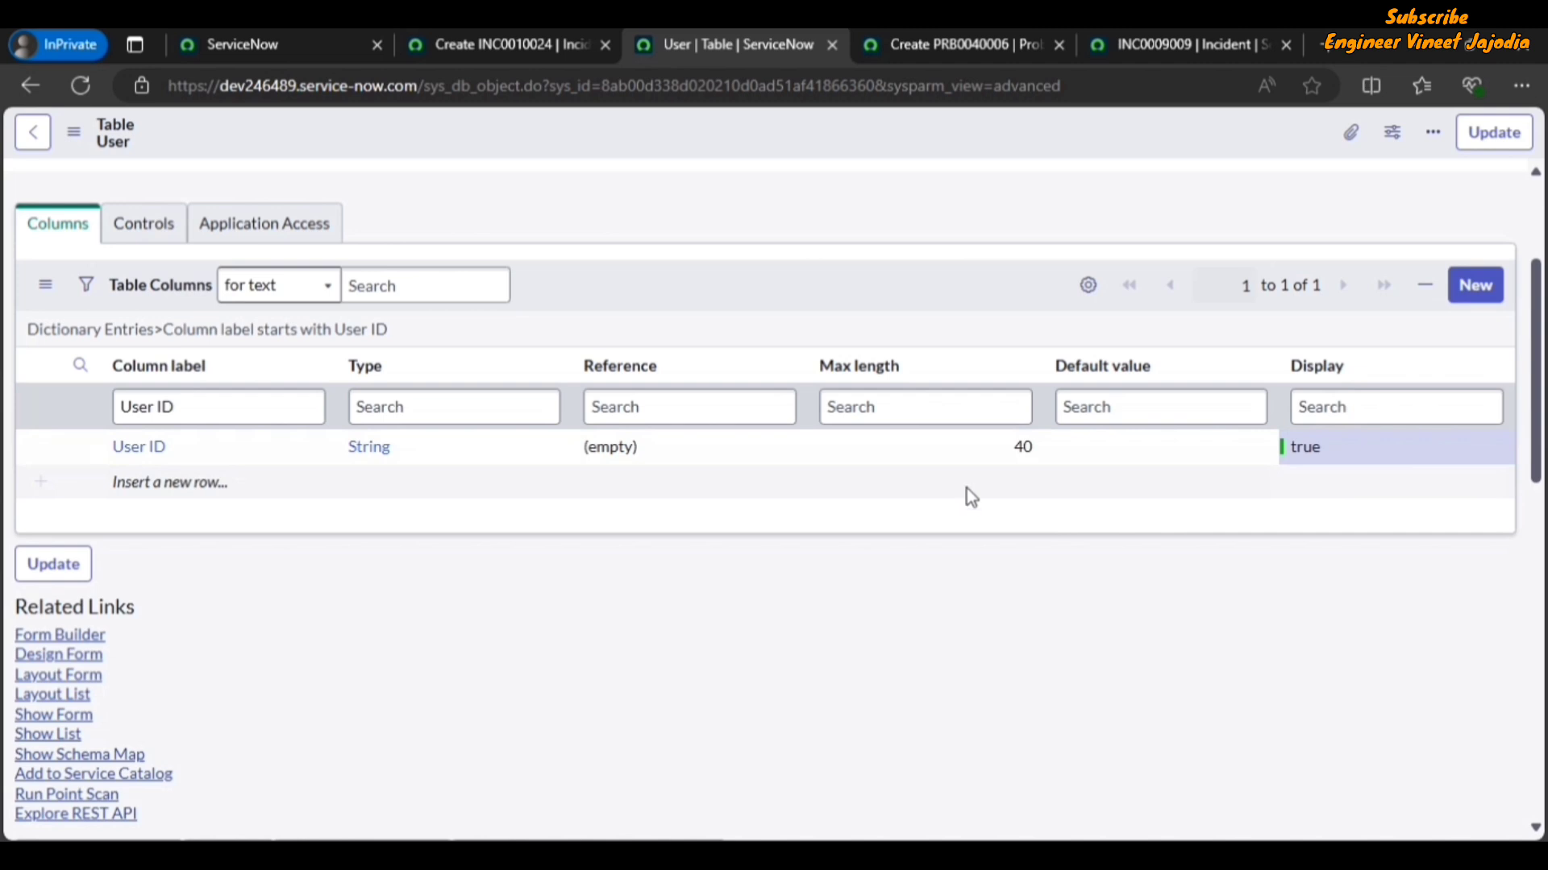
{"action": "left_click", "coordinate": [73, 134]}
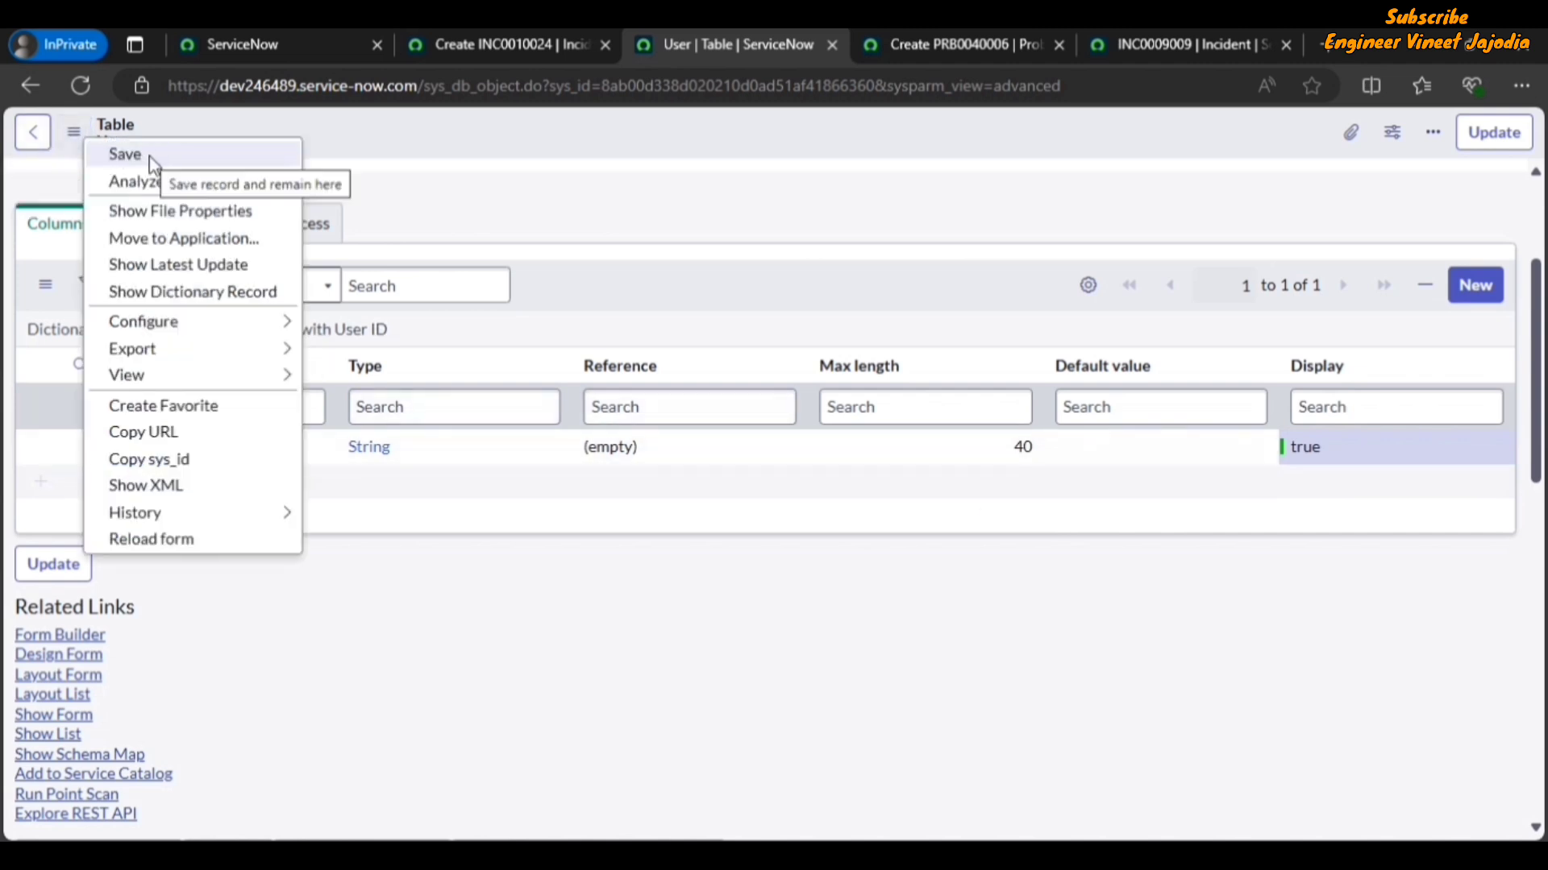
{"action": "left_click", "coordinate": [154, 157]}
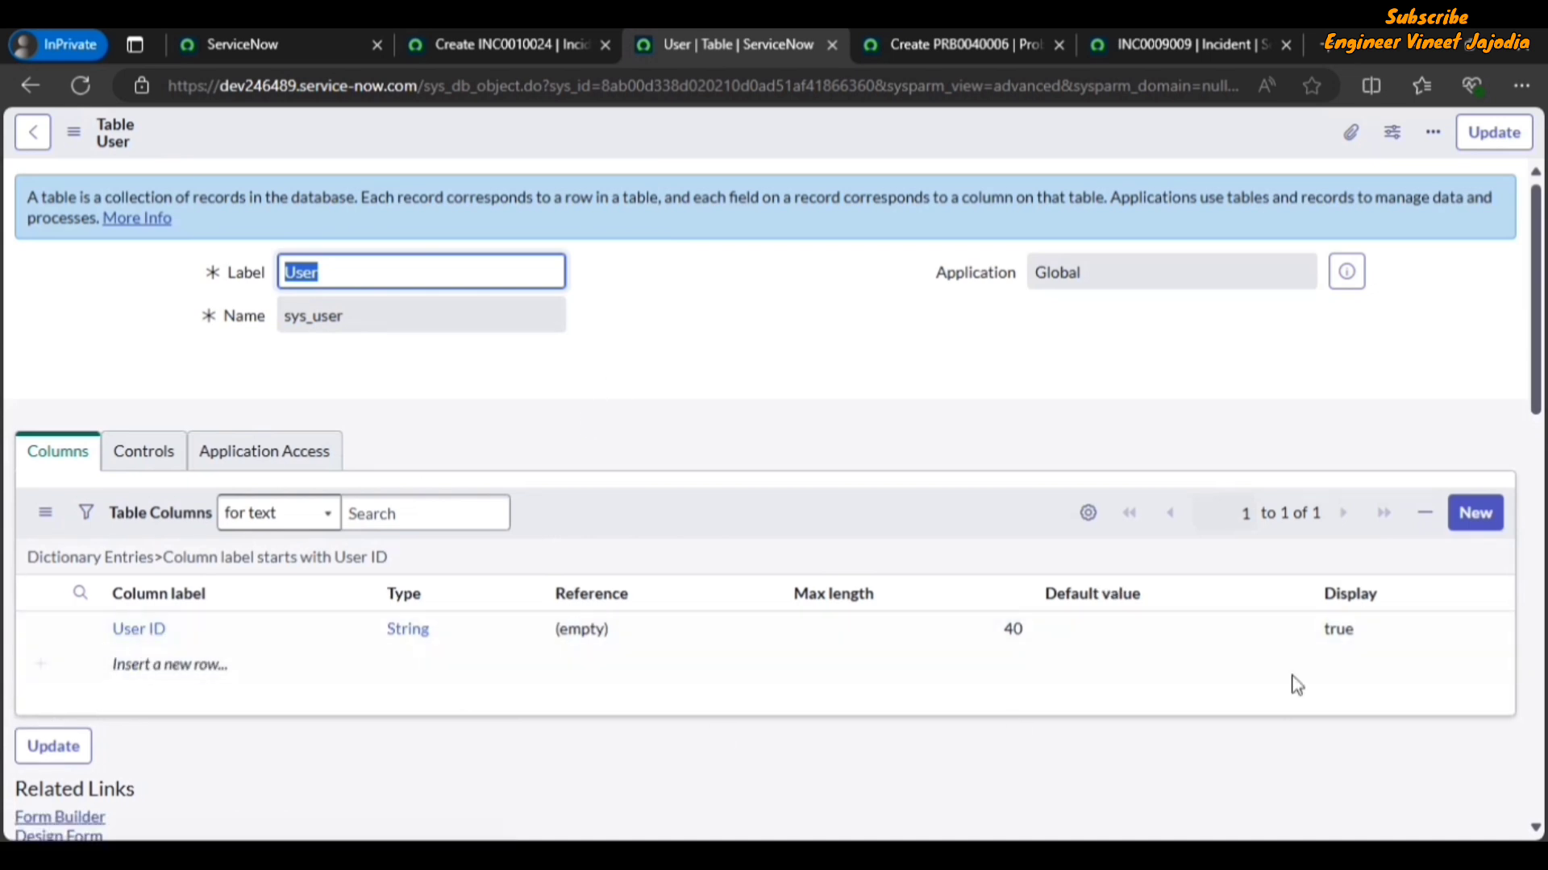
- Reload the original new incident form, discarding its changes, and select the third listed user as Caller again
{"action": "left_click", "coordinate": [504, 36]}
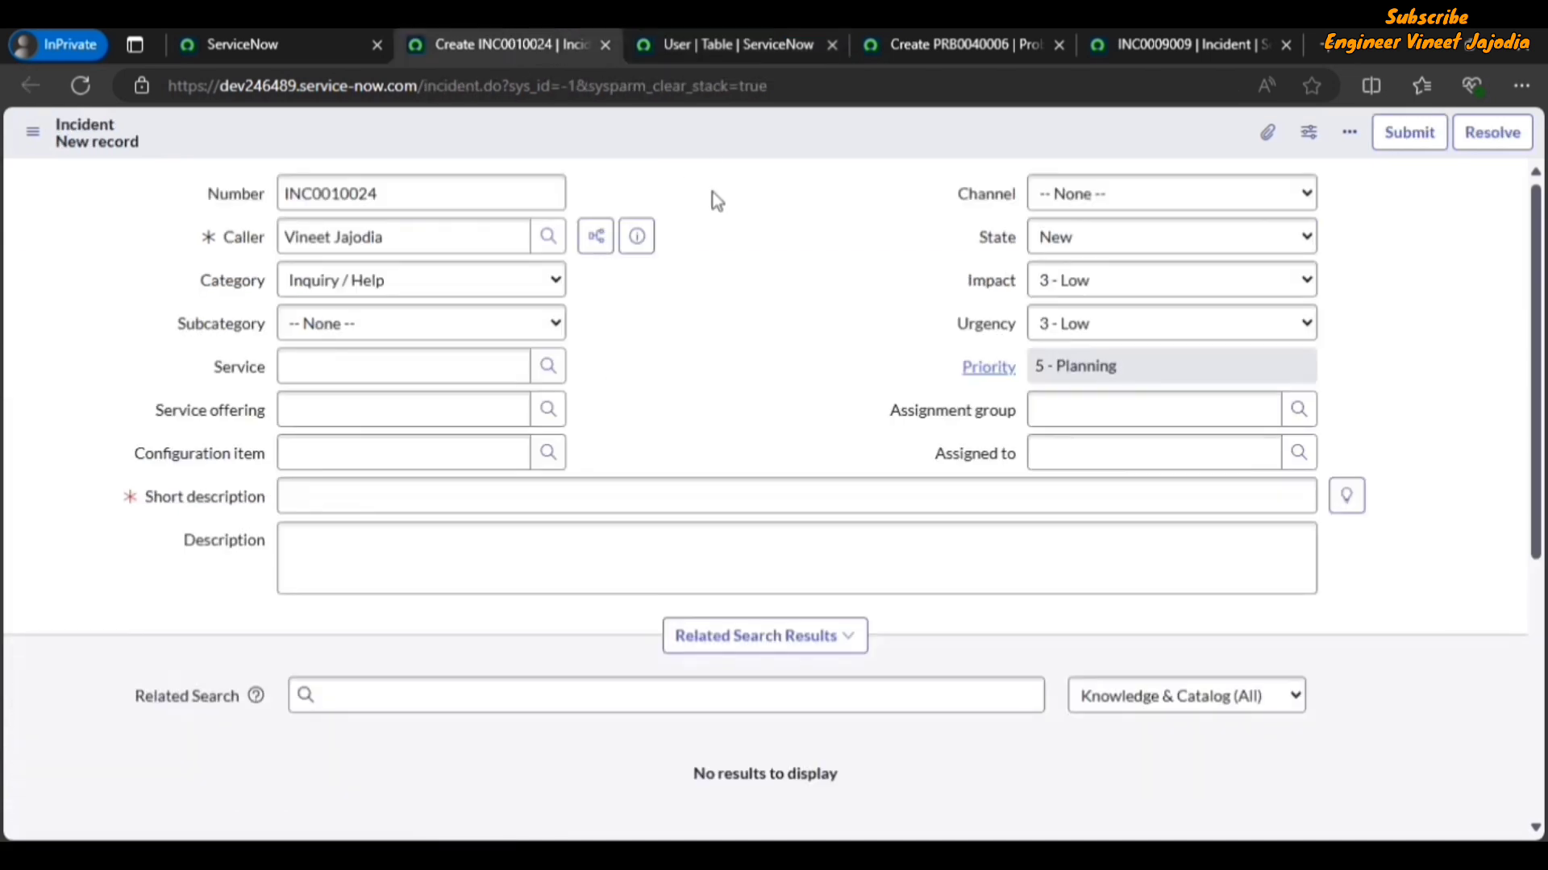
{"action": "left_click", "coordinate": [87, 93]}
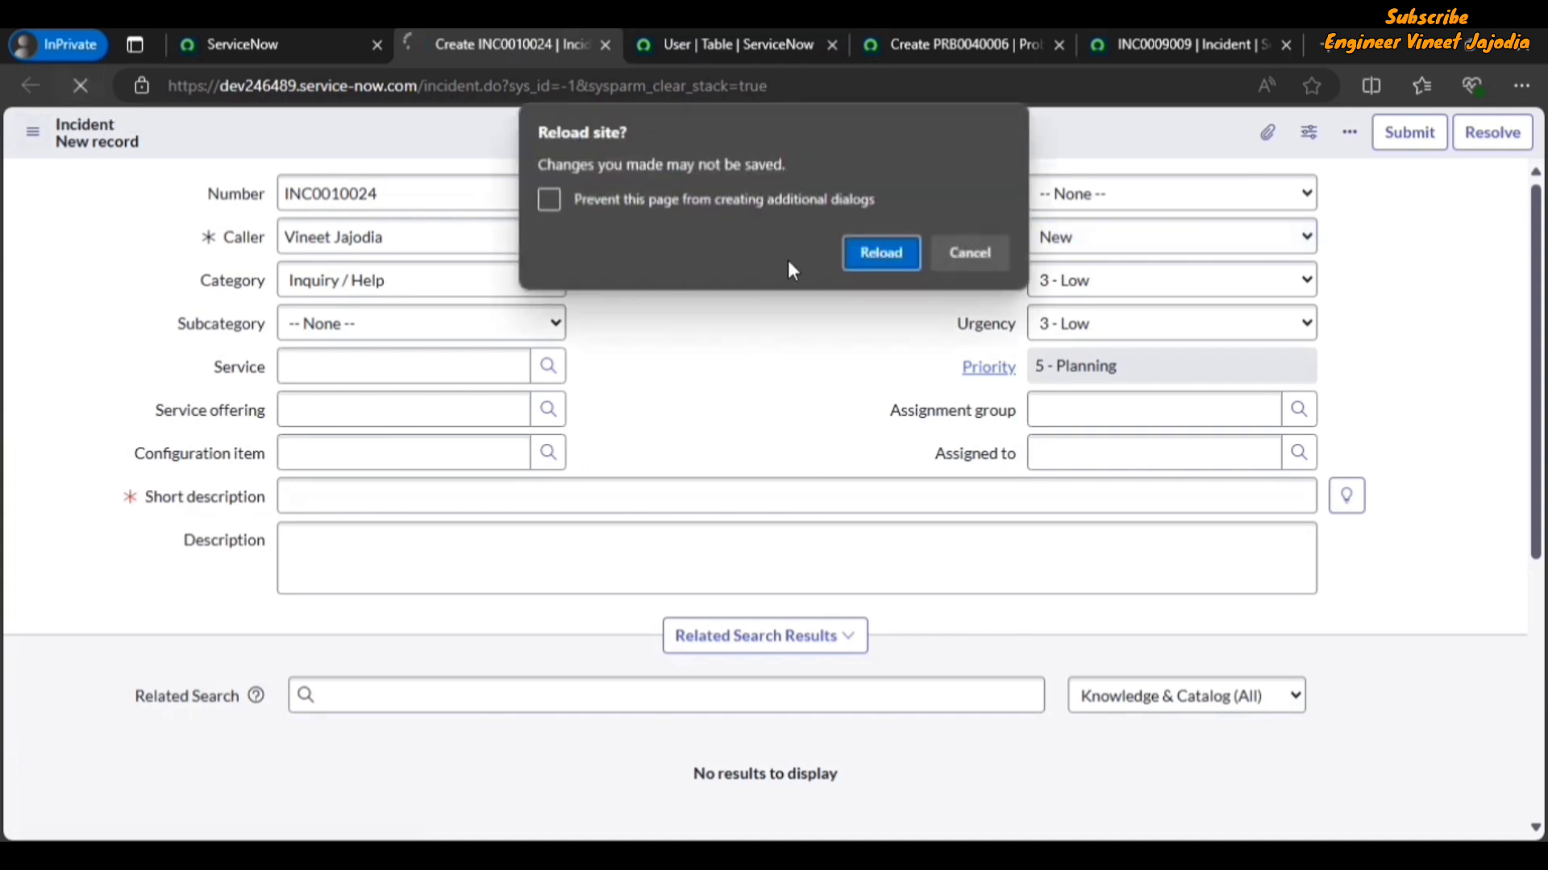
{"action": "left_click", "coordinate": [868, 263]}
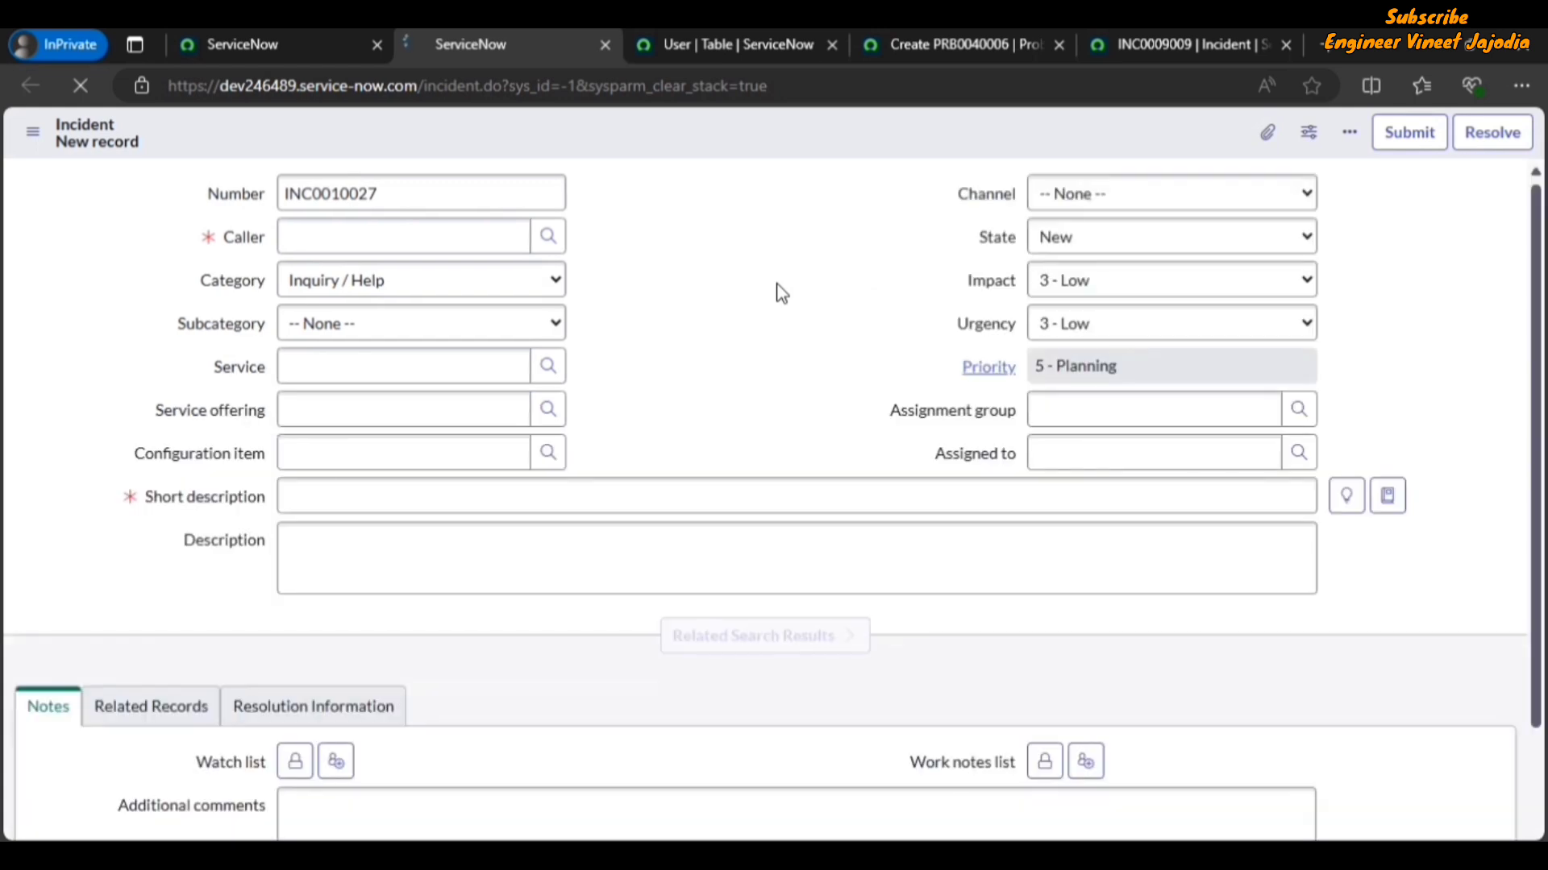
{"action": "left_click", "coordinate": [547, 237]}
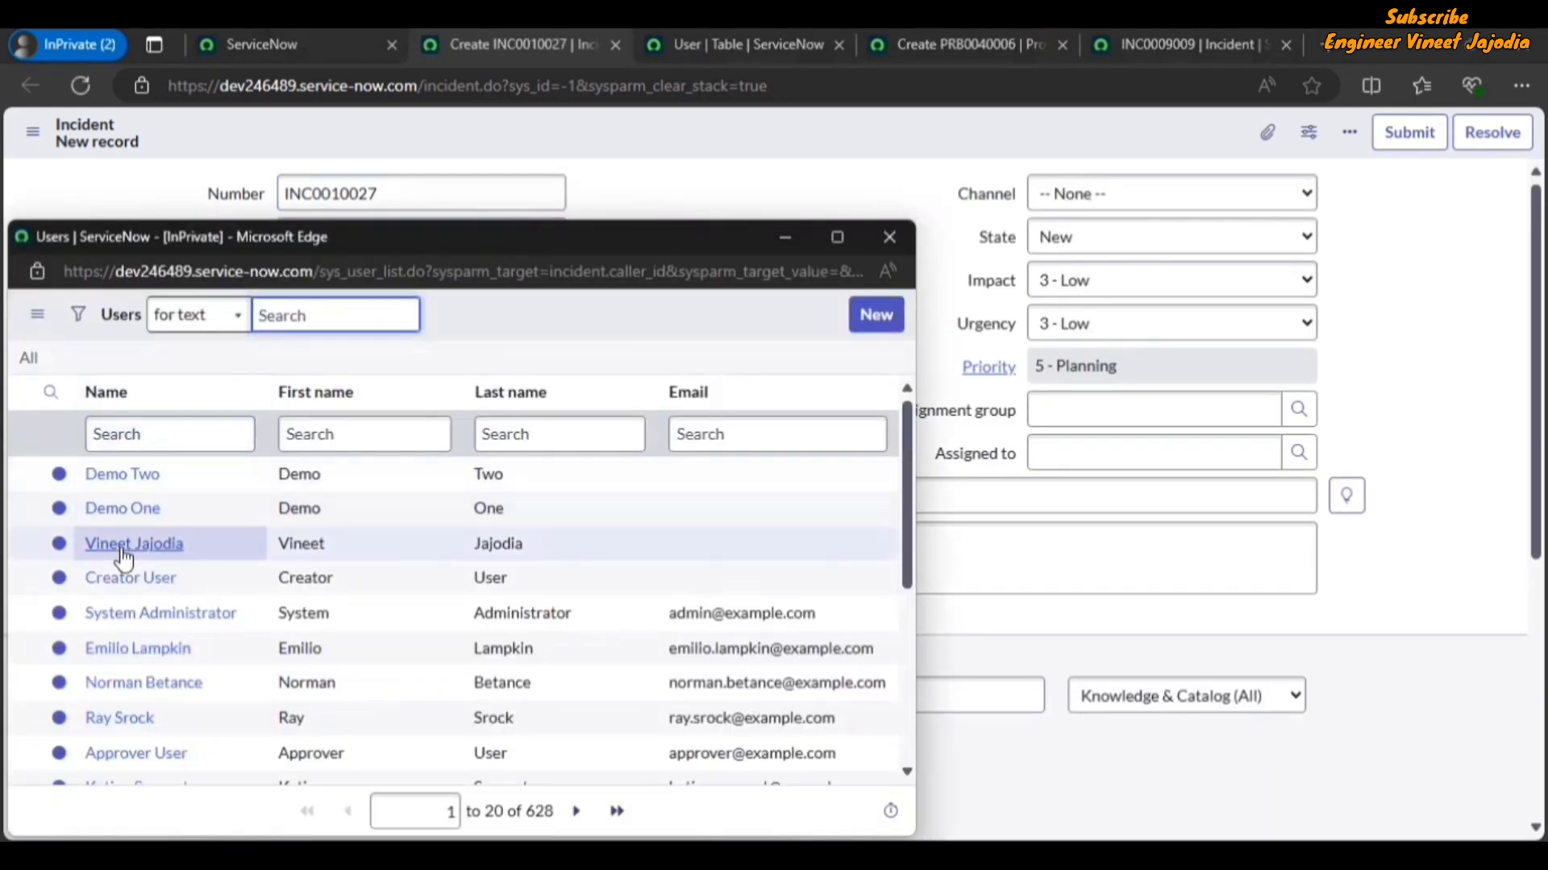
{"action": "left_click", "coordinate": [122, 549]}
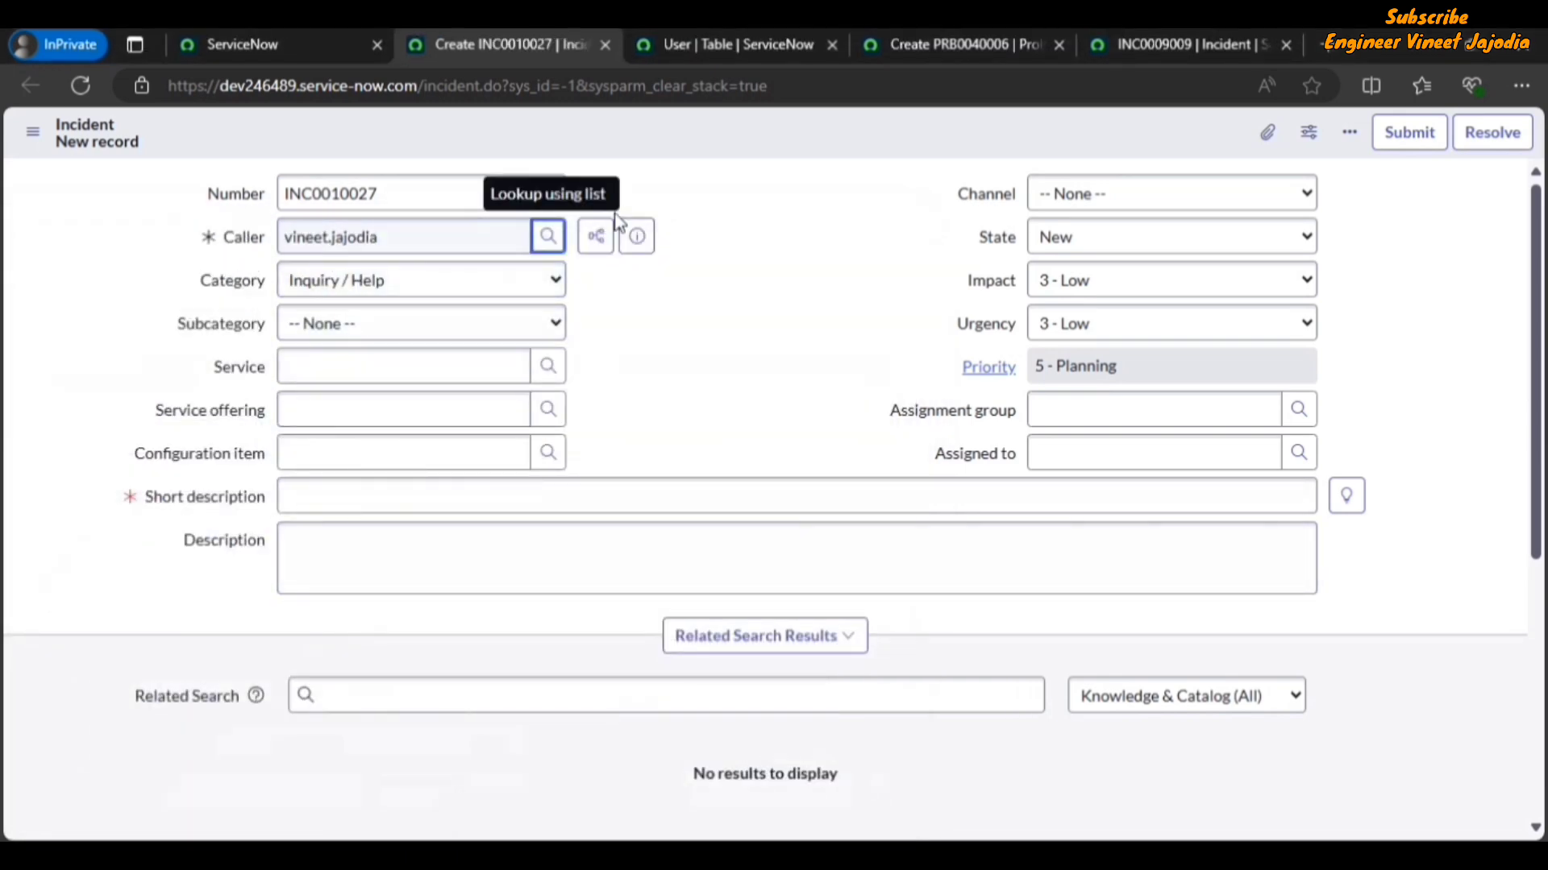
- Preview the selected caller's user record, examine its User ID and close the preview
{"action": "left_click", "coordinate": [636, 242]}
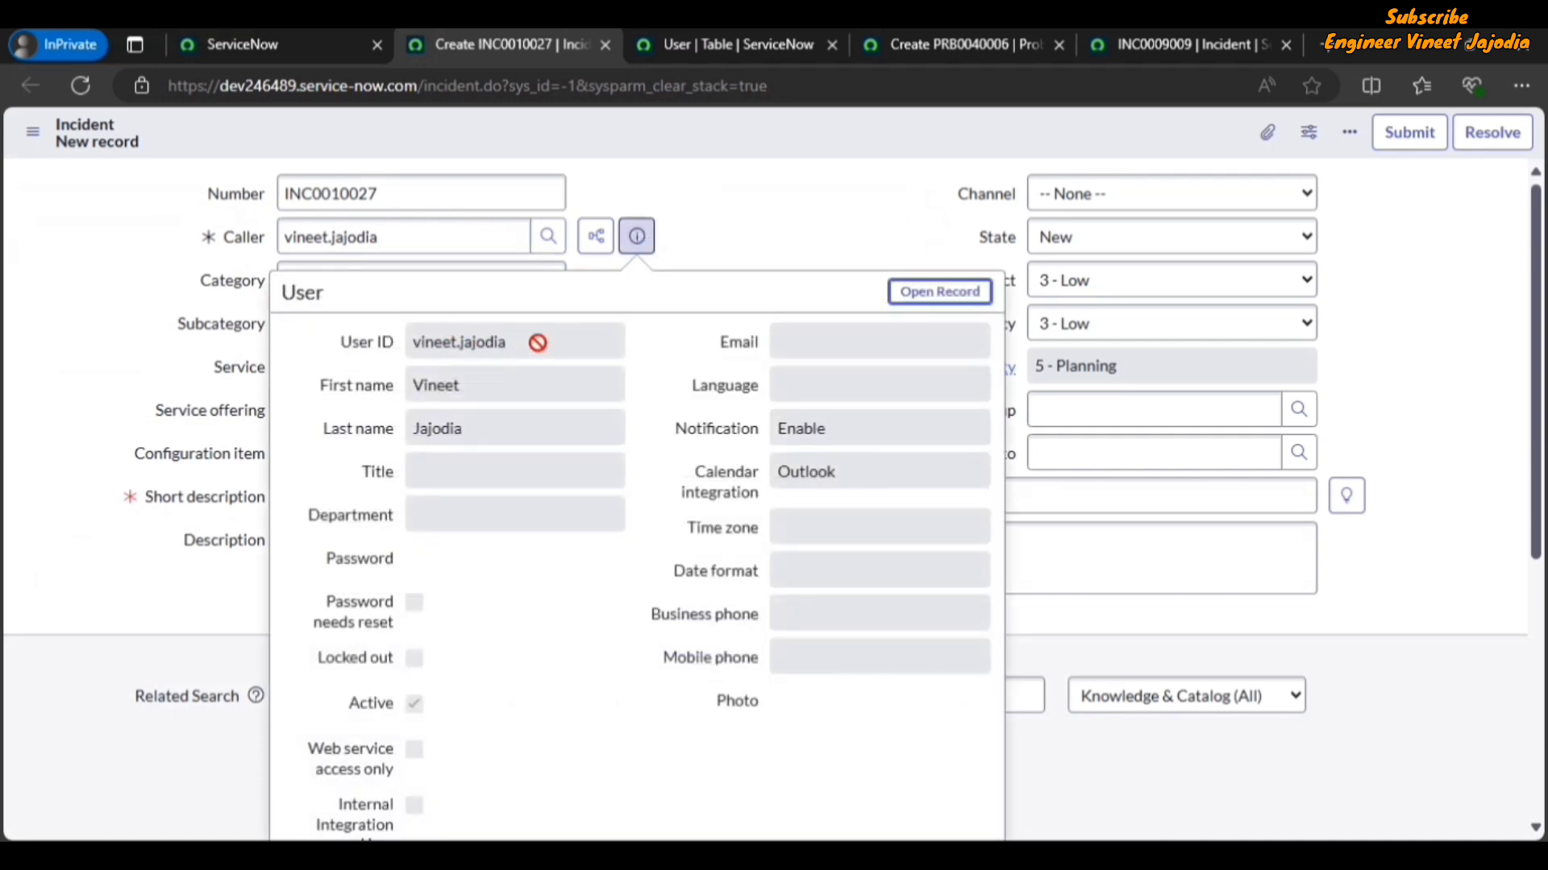
{"action": "left_click_drag", "start_coordinate": [524, 339], "coordinate": [406, 353]}
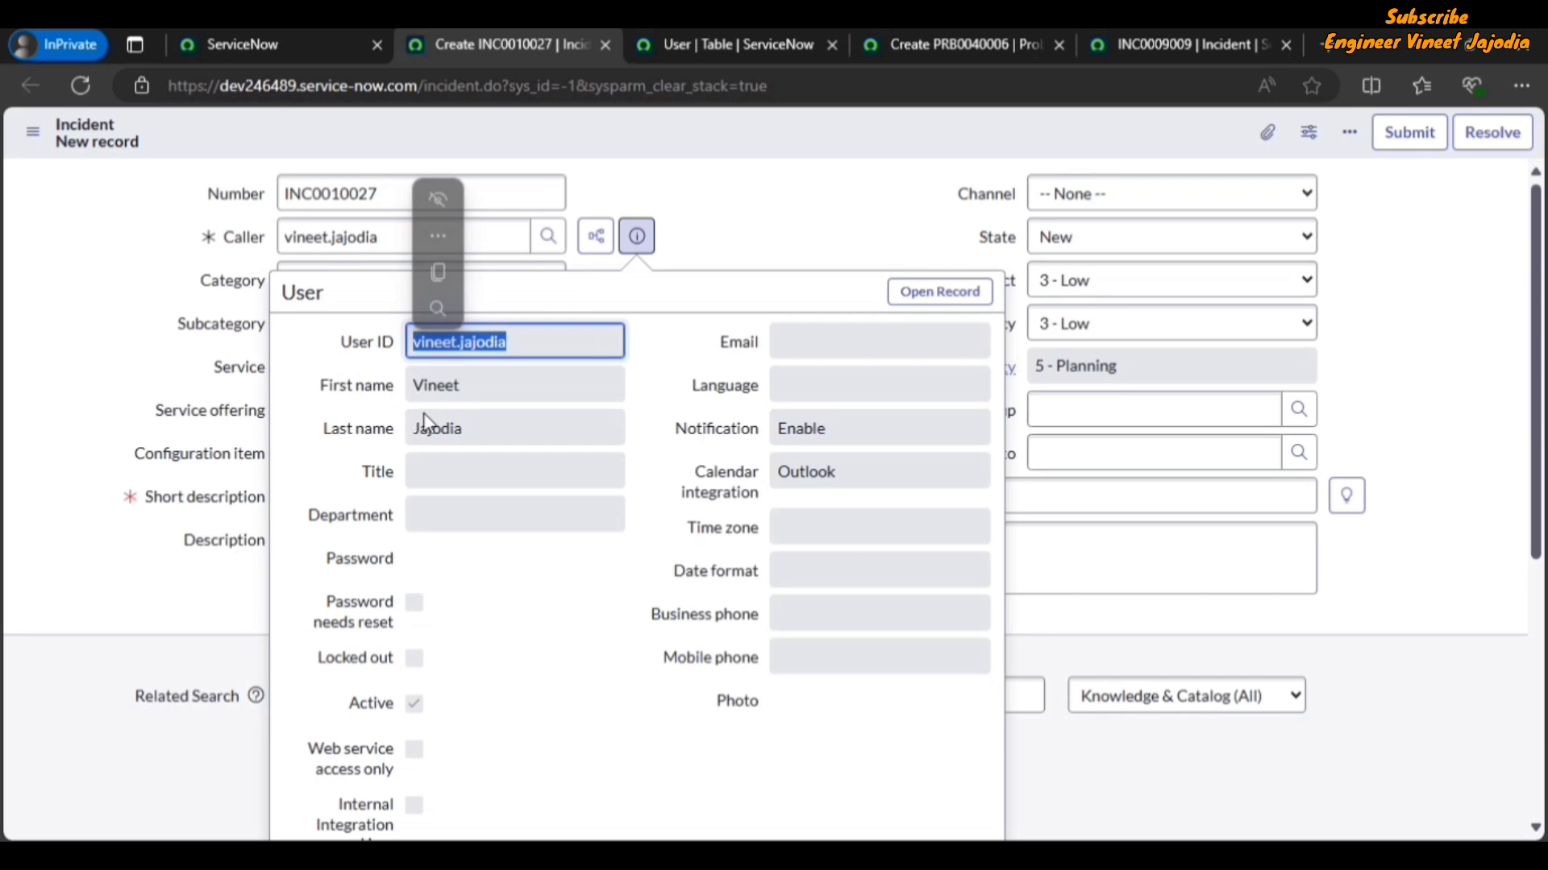
{"action": "left_click", "coordinate": [732, 216]}
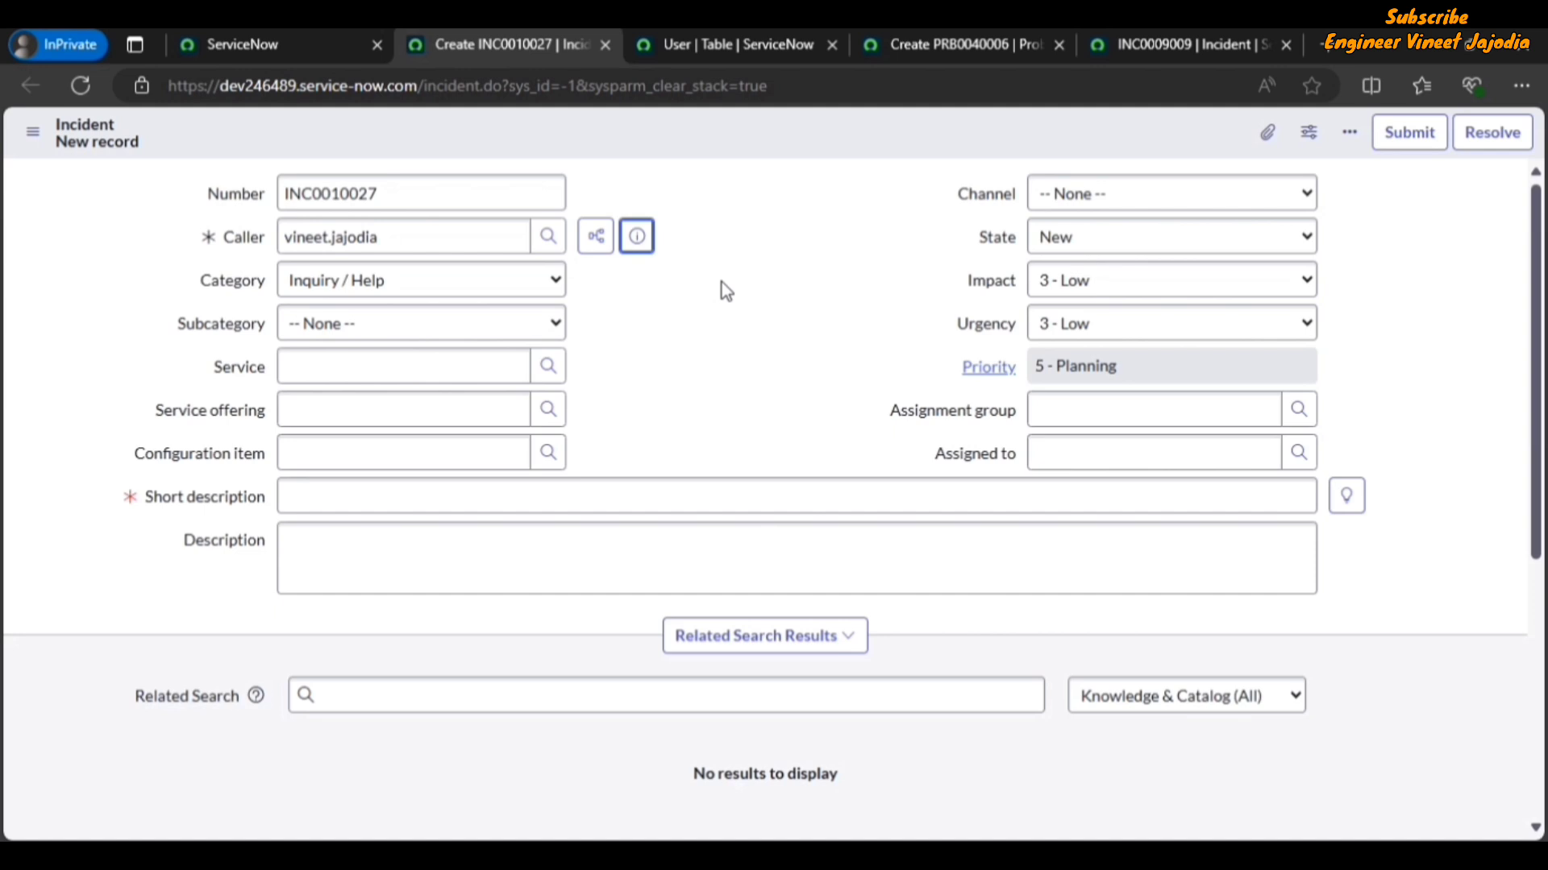
- Reload the new problem form, examine the dictionary info of its Assigned to field and close it
{"action": "left_click", "coordinate": [925, 43]}
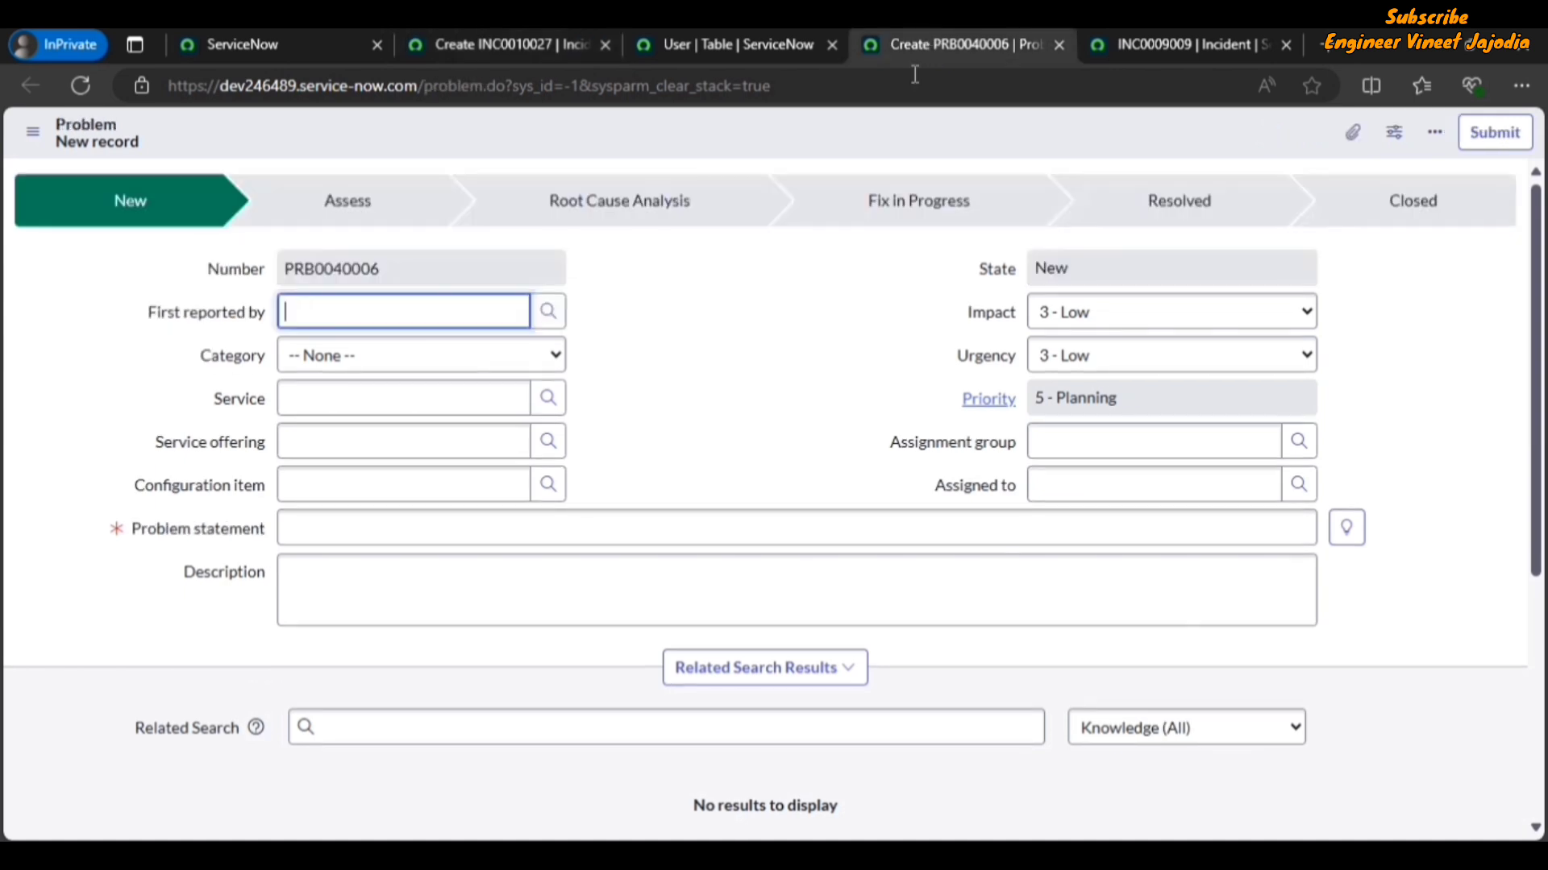
{"action": "left_click", "coordinate": [81, 86]}
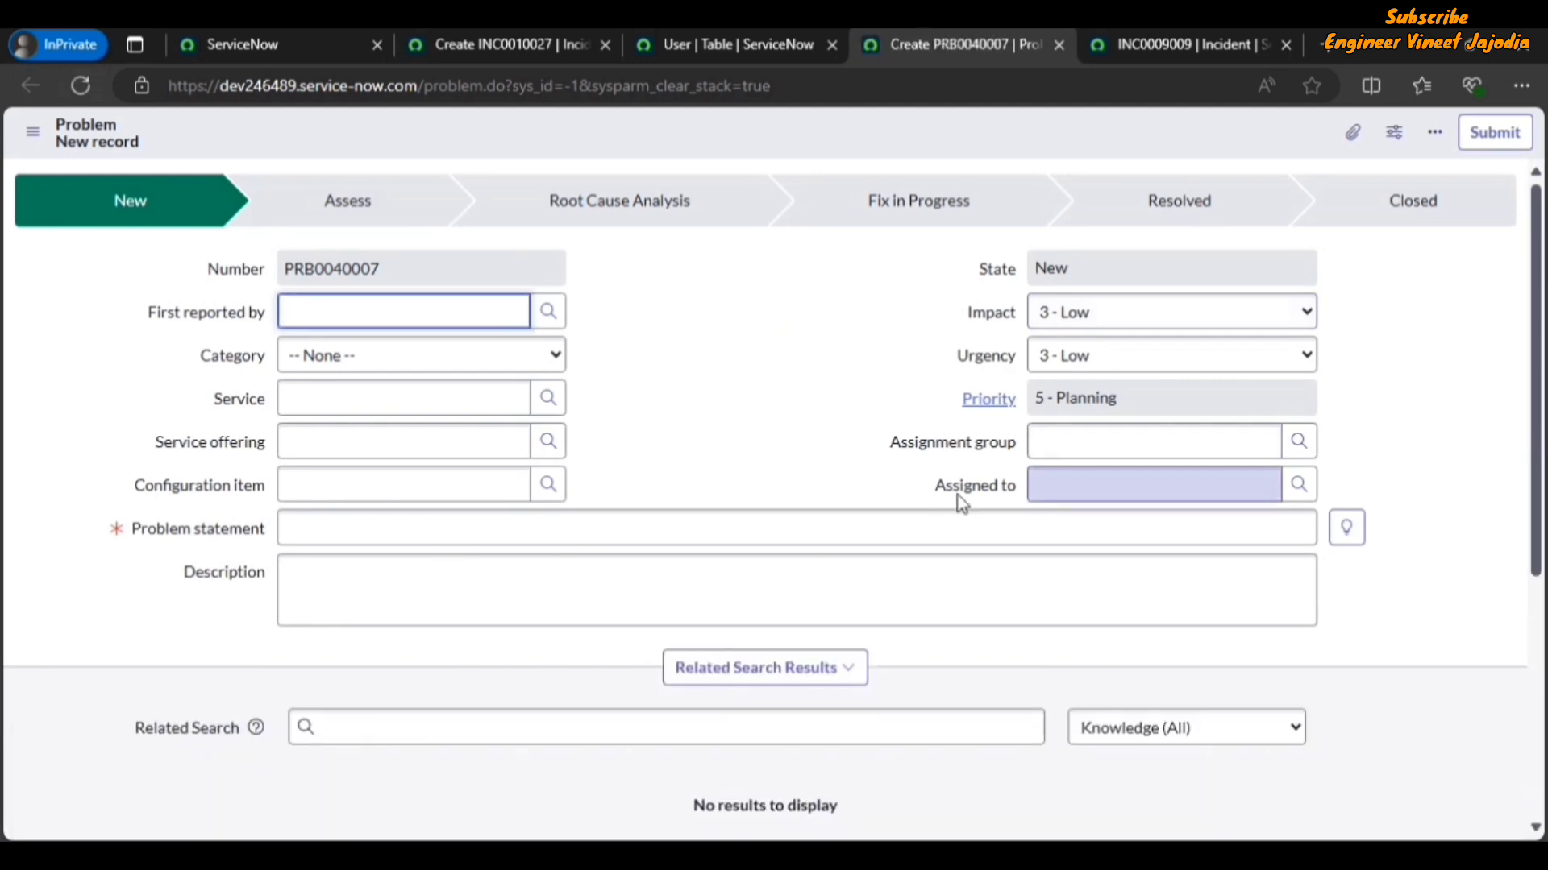
{"action": "mouse_move", "coordinate": [958, 495]}
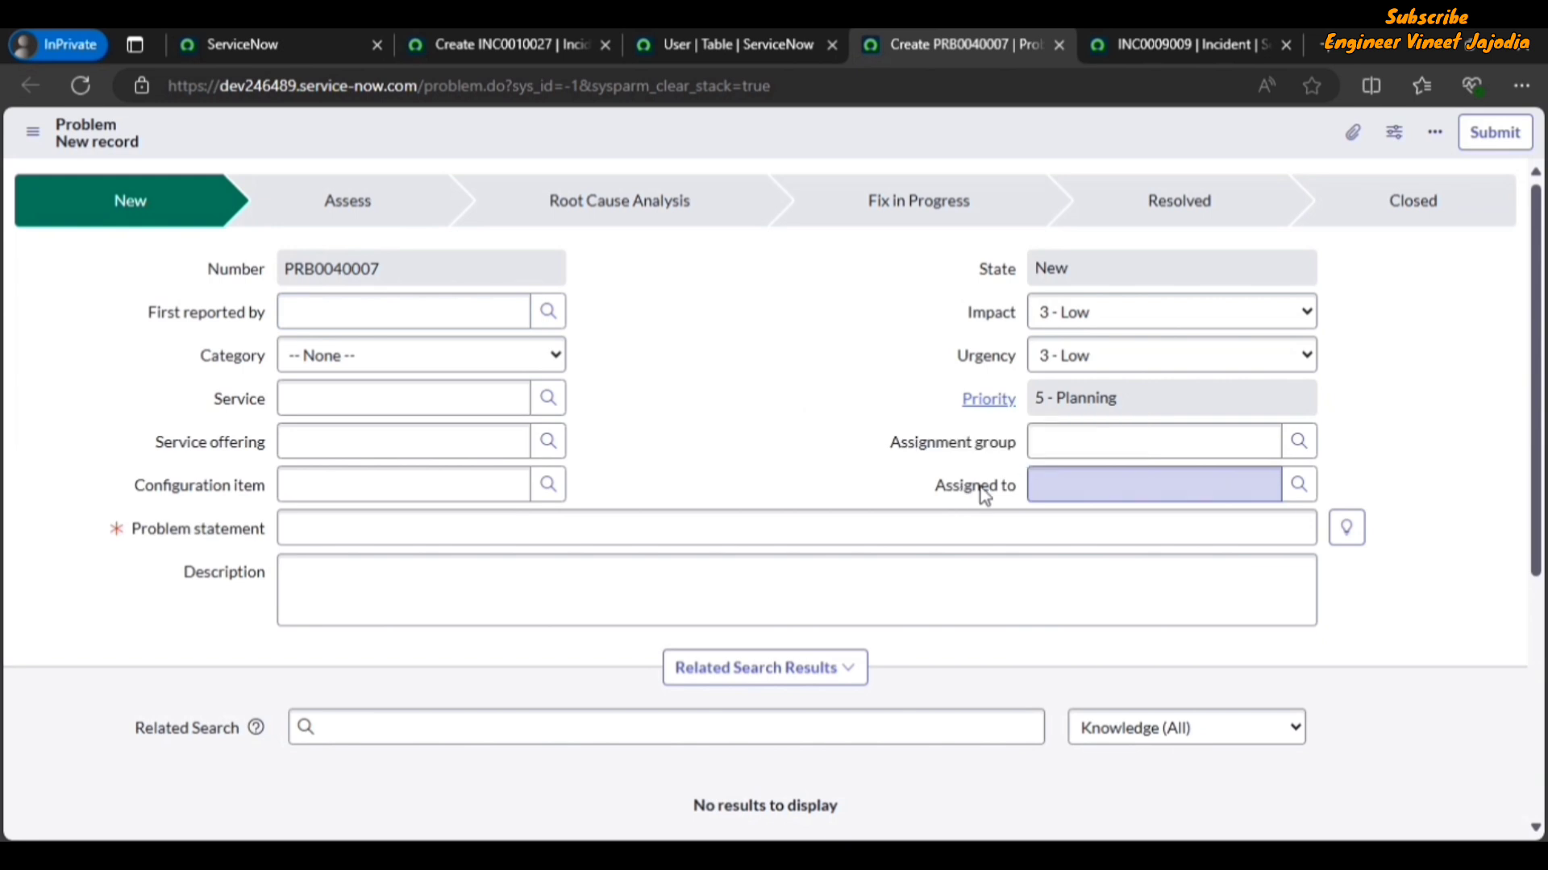
{"action": "right_click", "coordinate": [981, 491]}
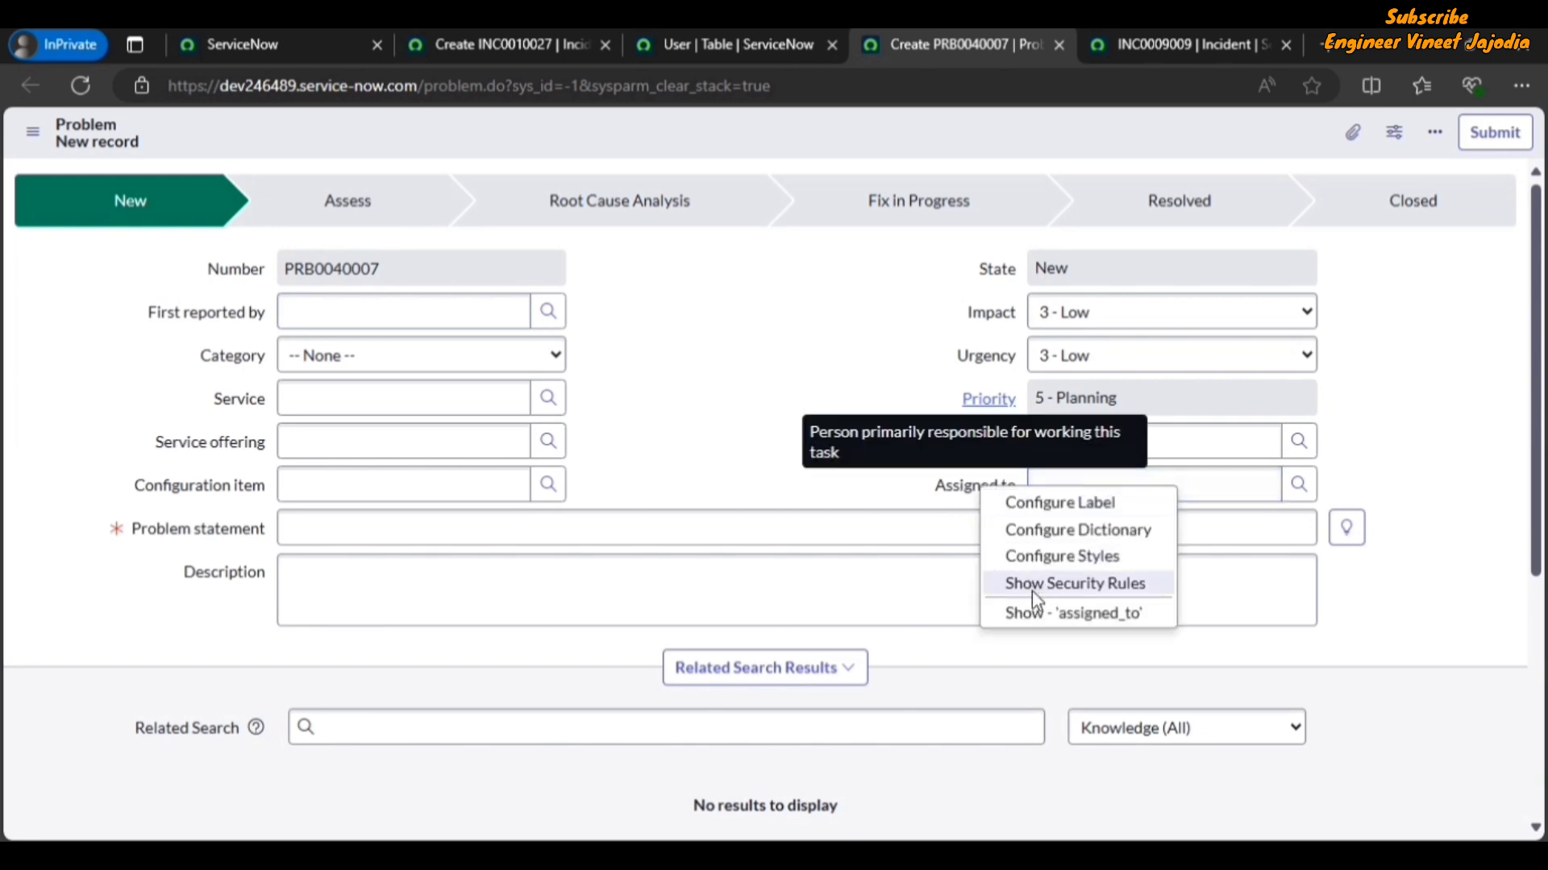
{"action": "left_click", "coordinate": [1045, 614]}
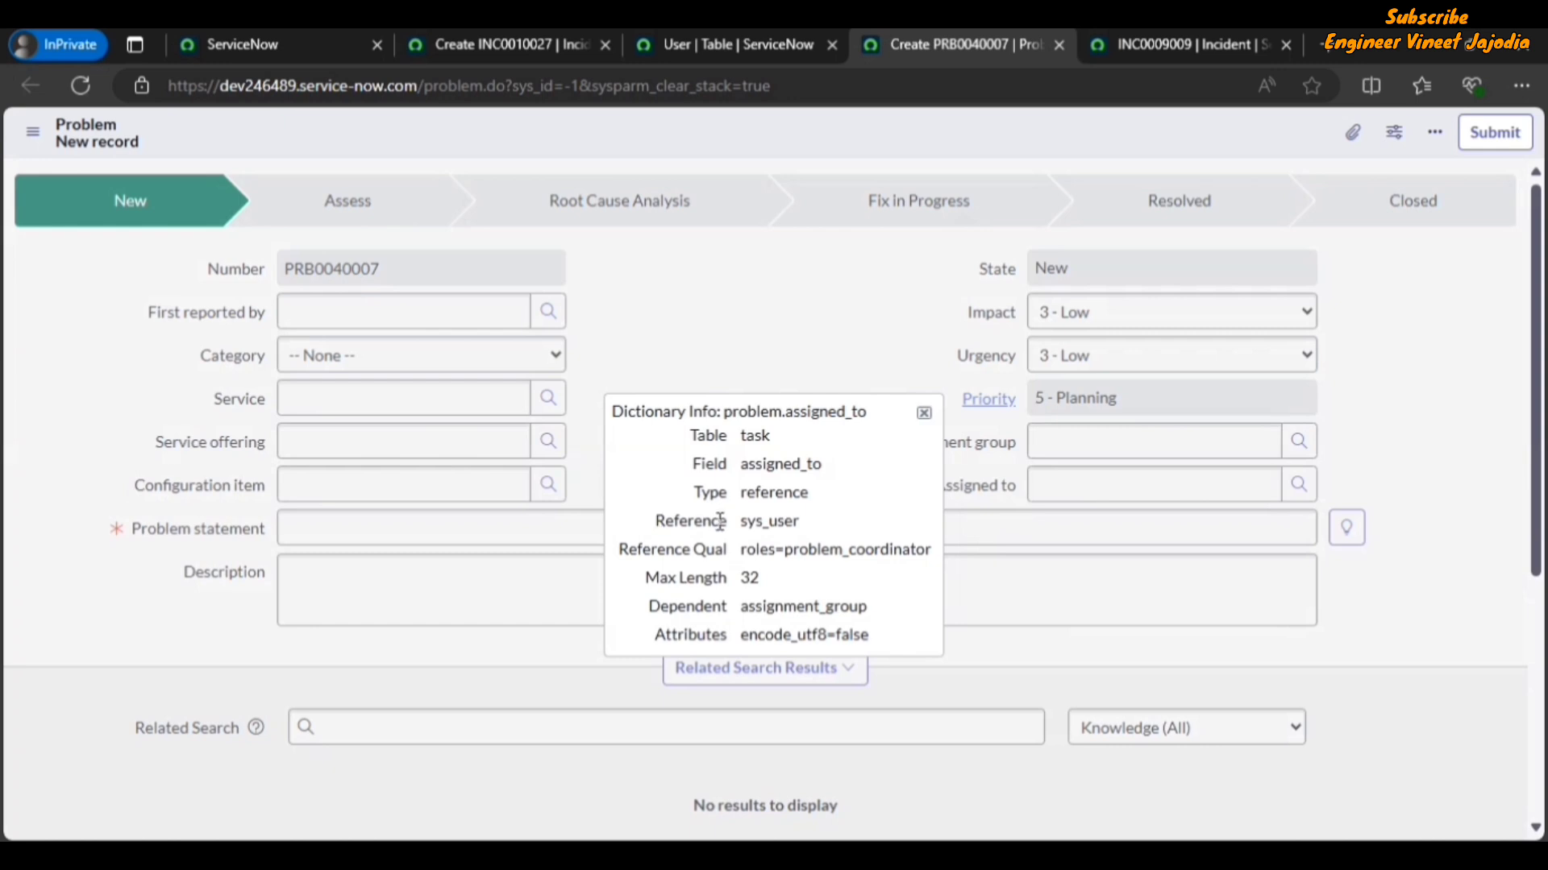
{"action": "left_click", "coordinate": [924, 415]}
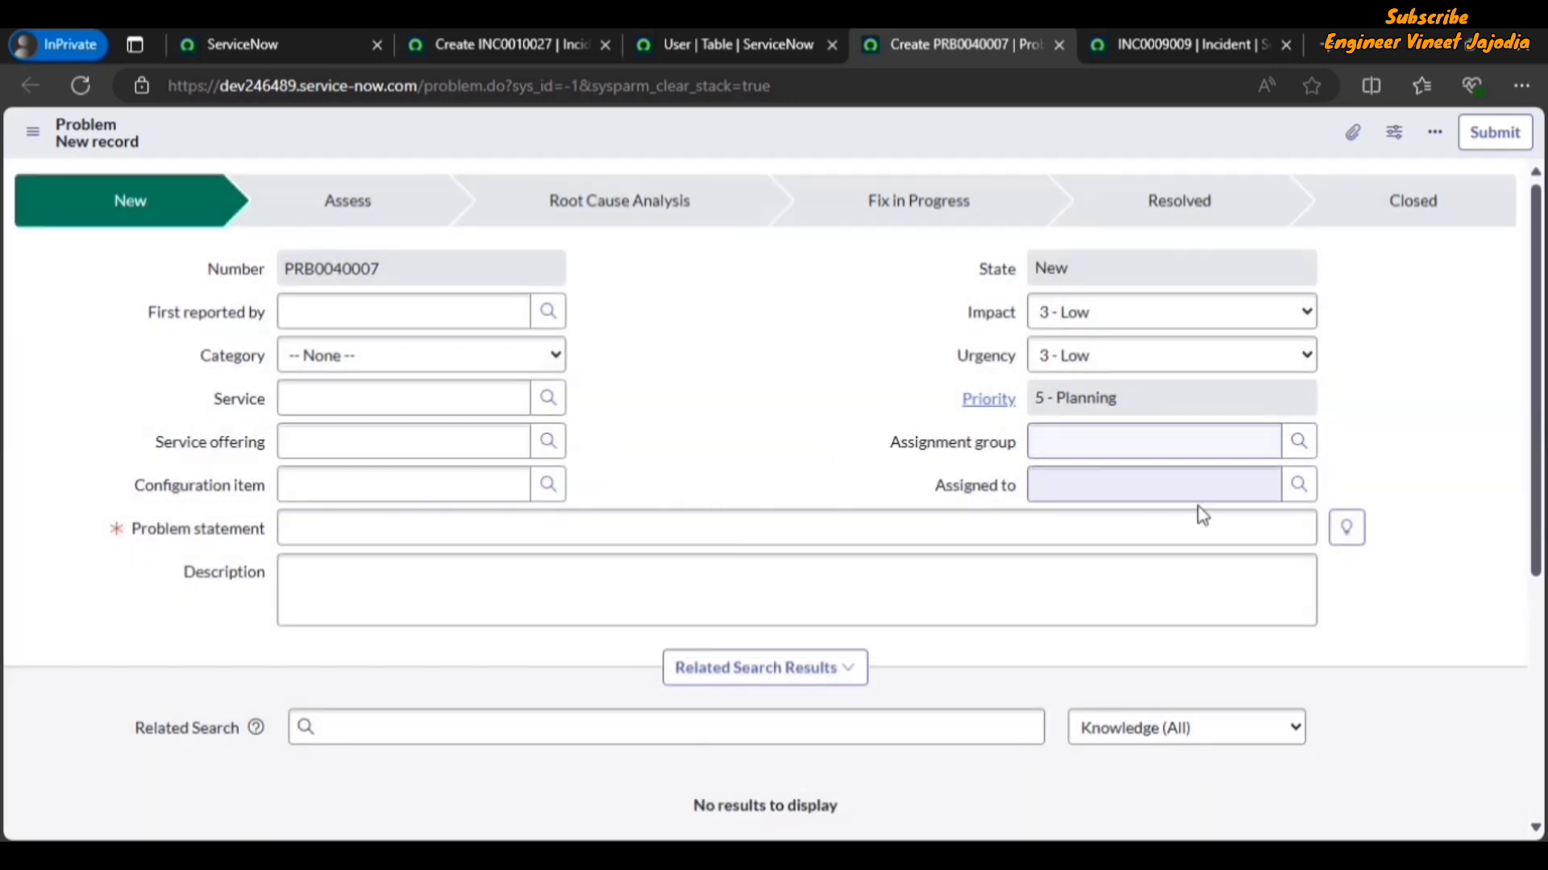
- Select Problem Manager as the problem's Assigned to user, preview that user record to examine its User ID and close the preview
{"action": "left_click", "coordinate": [1300, 485]}
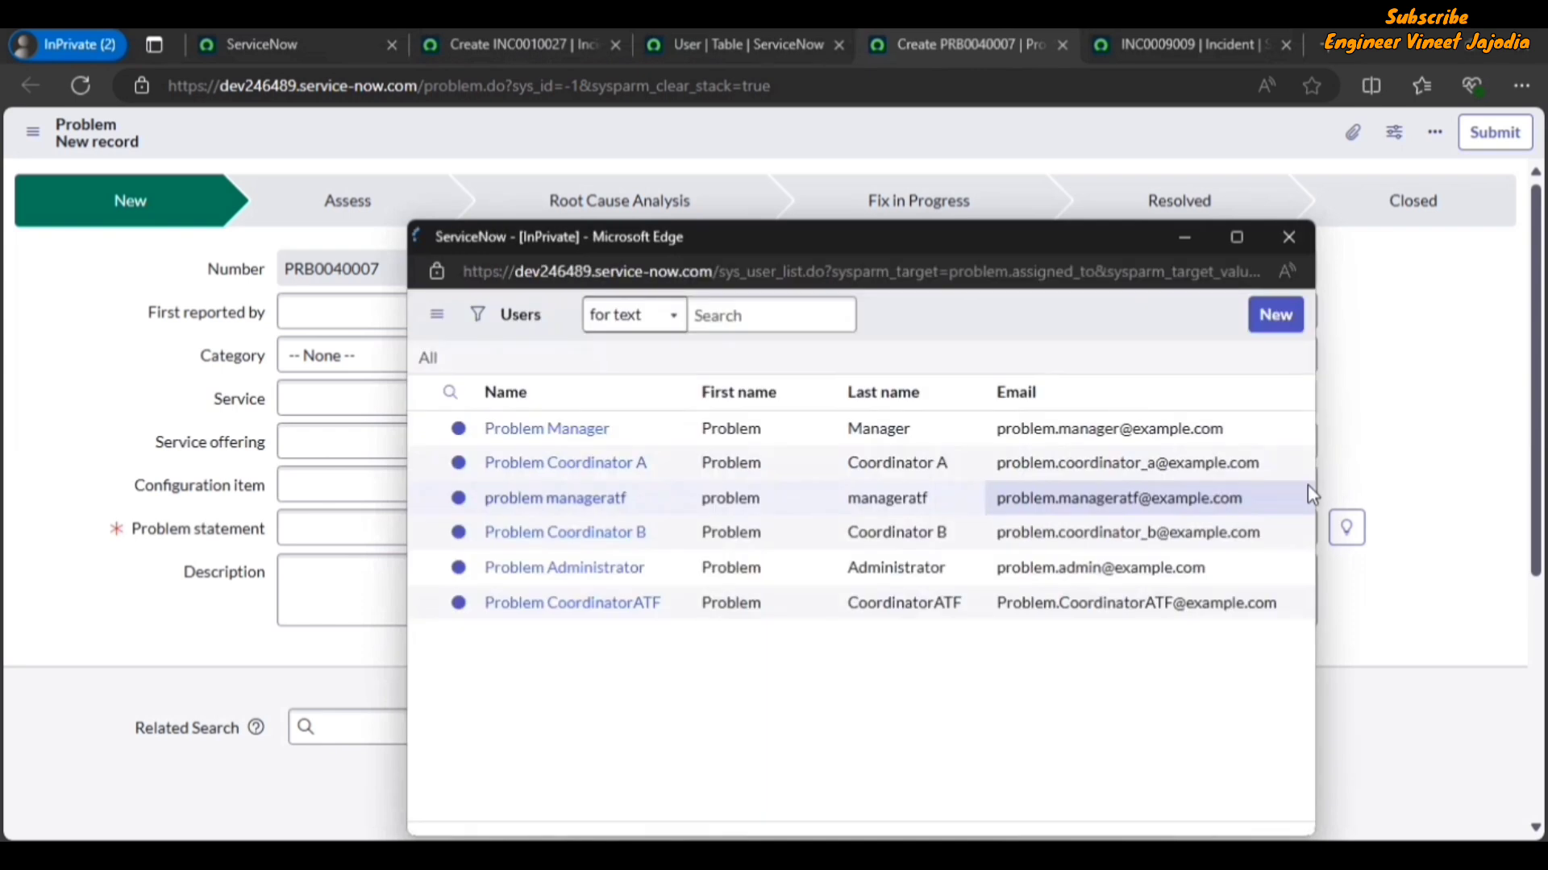
{"action": "left_click", "coordinate": [552, 483]}
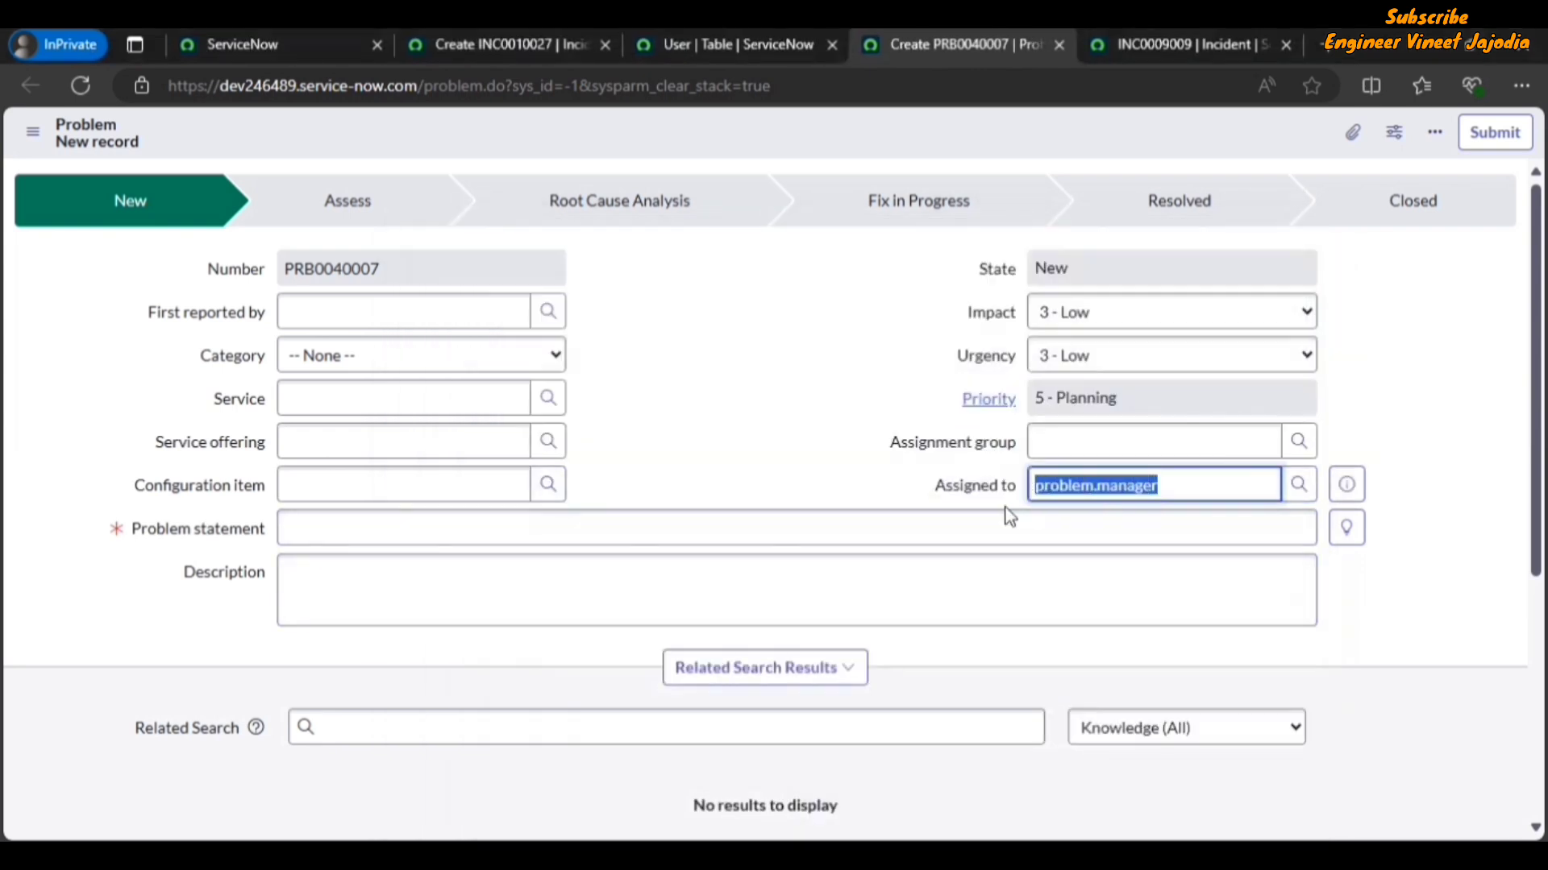
{"action": "left_click", "coordinate": [1354, 493]}
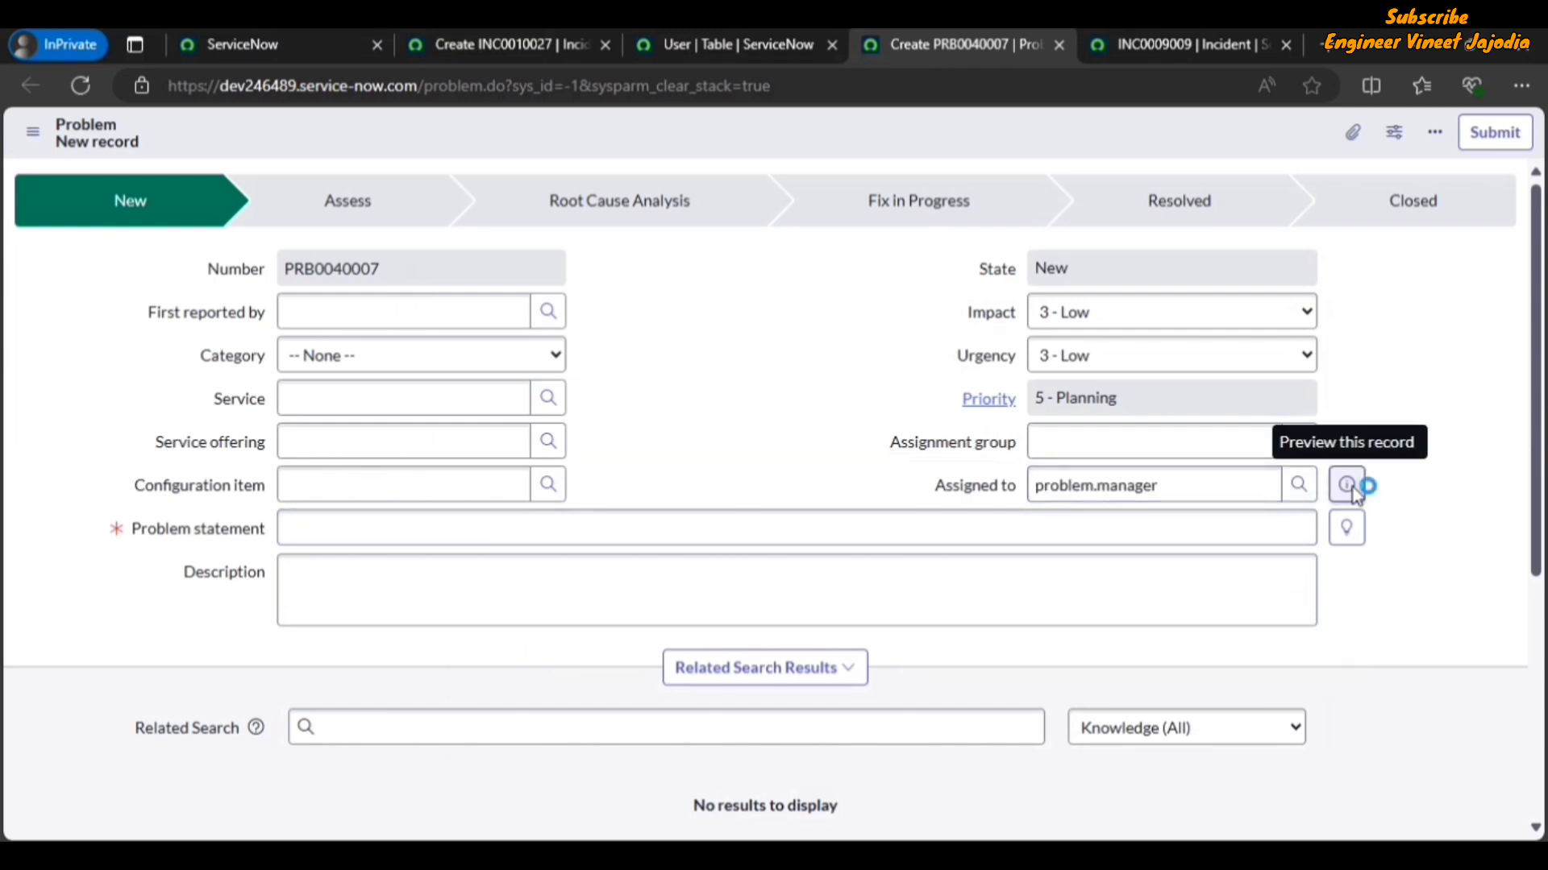
{"action": "left_click_drag", "start_coordinate": [1216, 590], "coordinate": [1090, 591]}
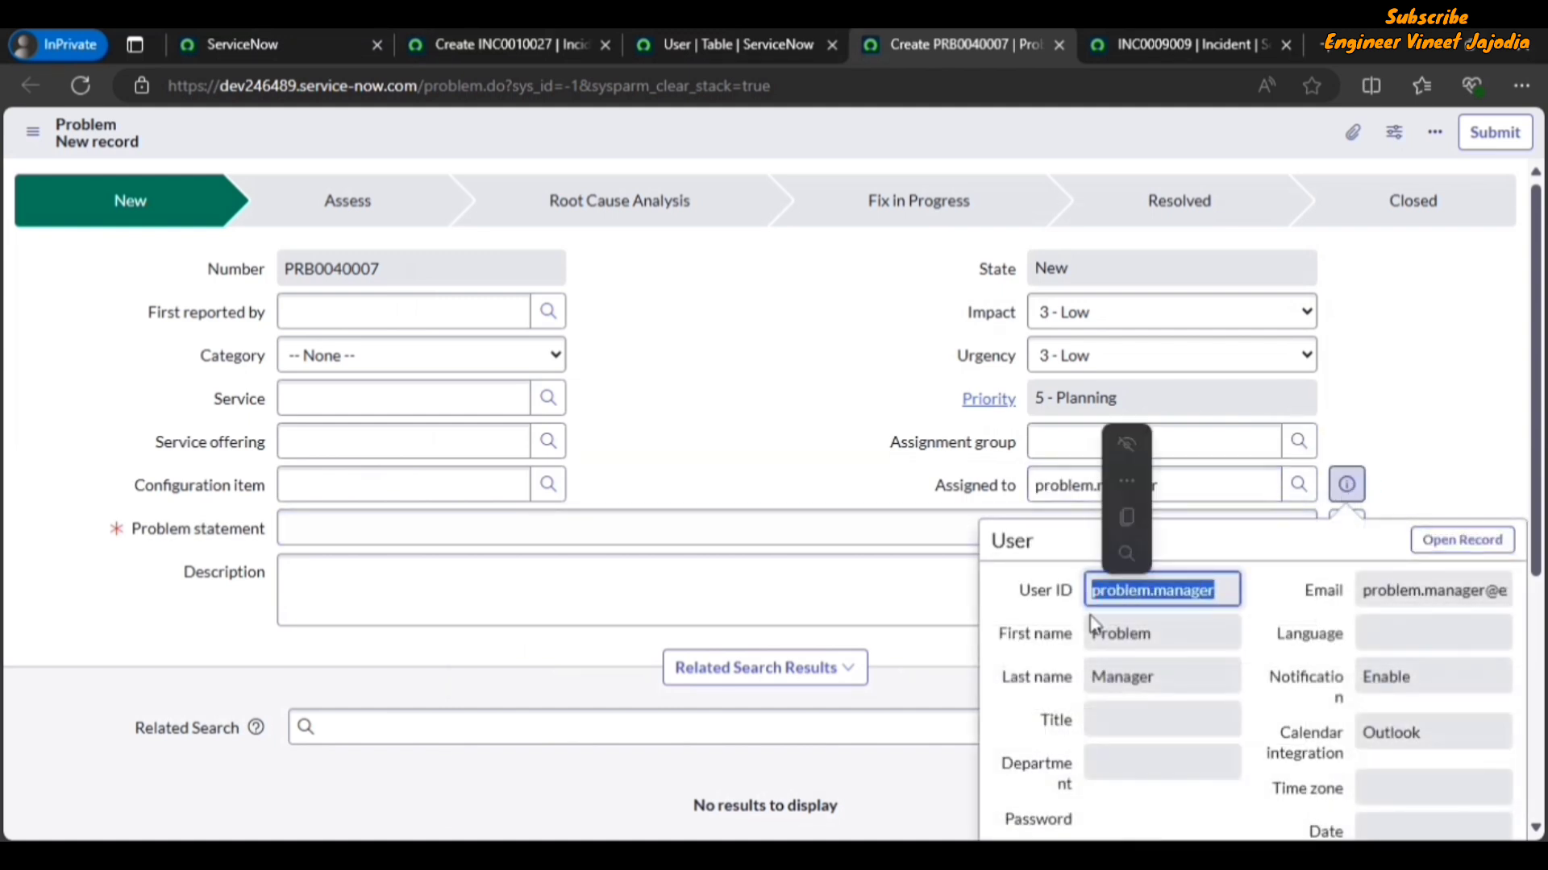
{"action": "left_click", "coordinate": [615, 421]}
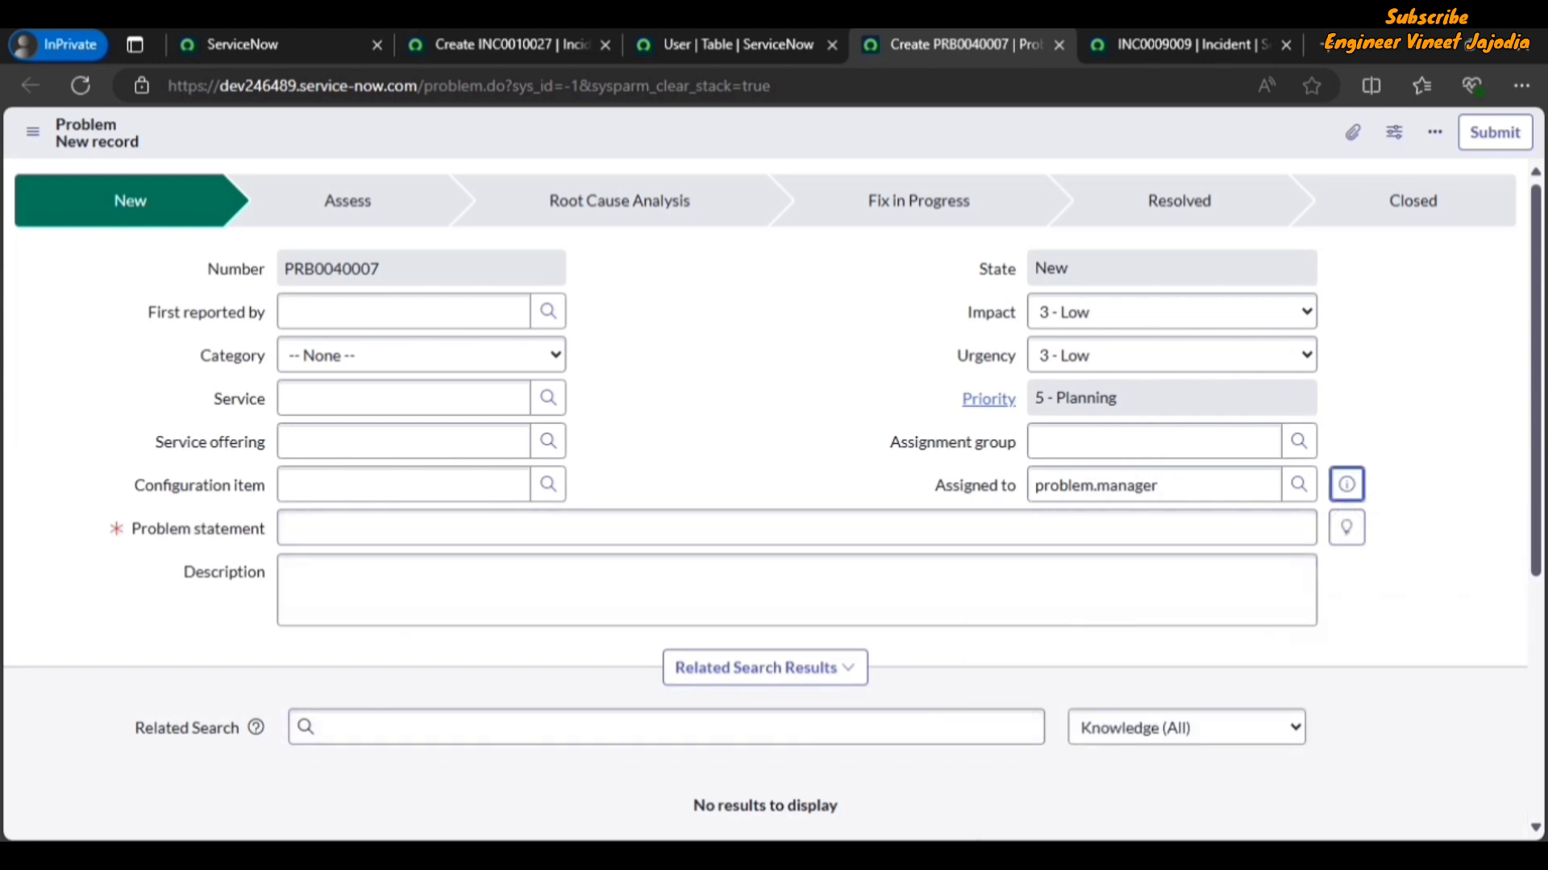
{"action": "left_click", "coordinate": [756, 337]}
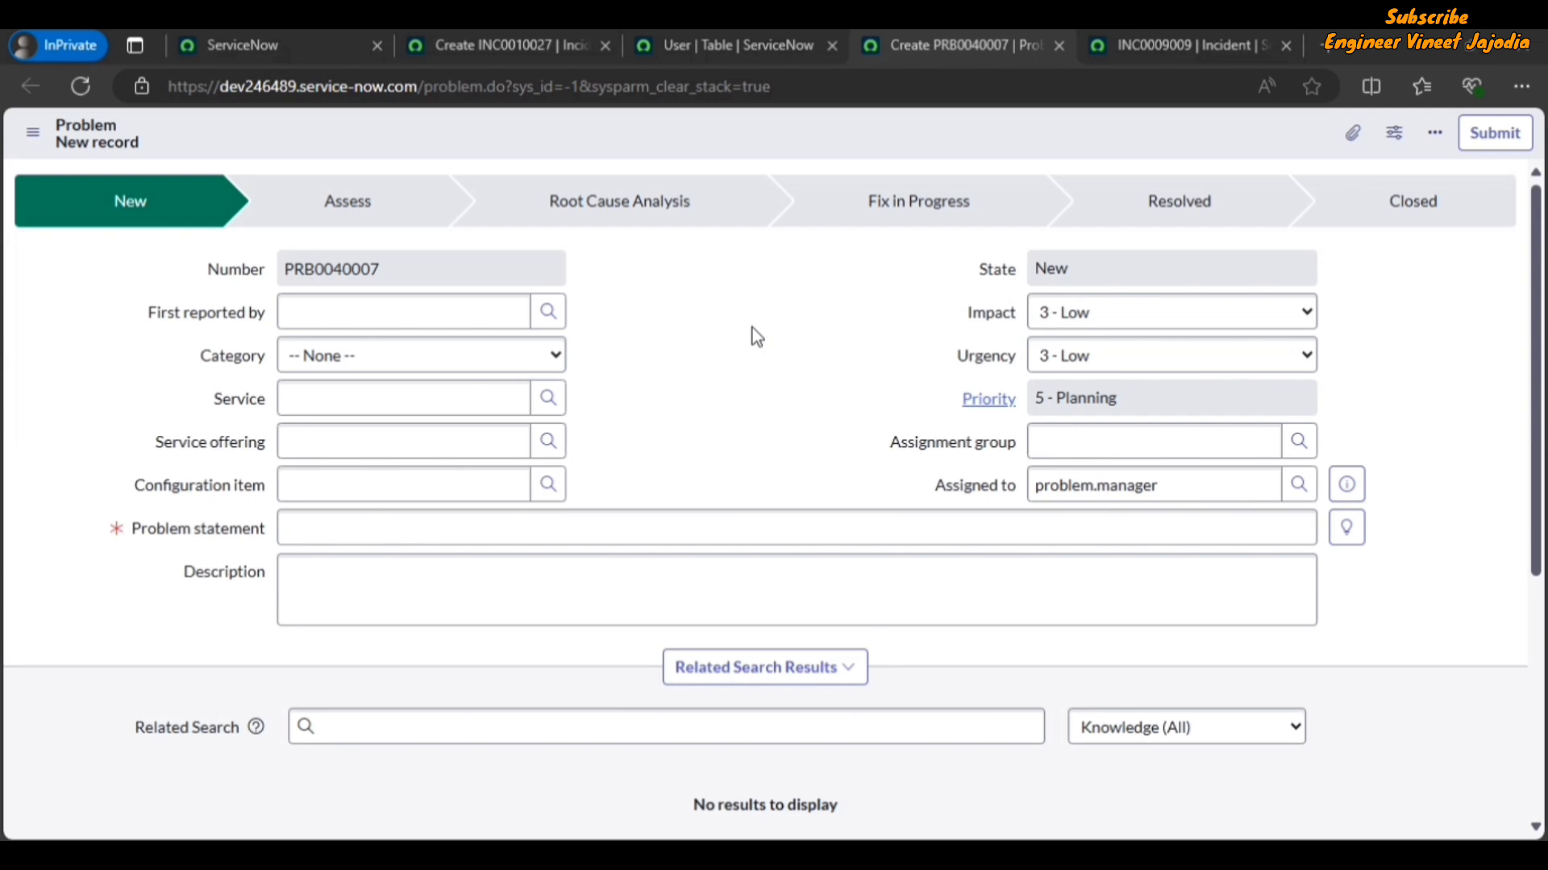
- Reload the existing incident INC0009009 and examine the value displayed in its Caller field
{"action": "left_click", "coordinate": [1144, 36]}
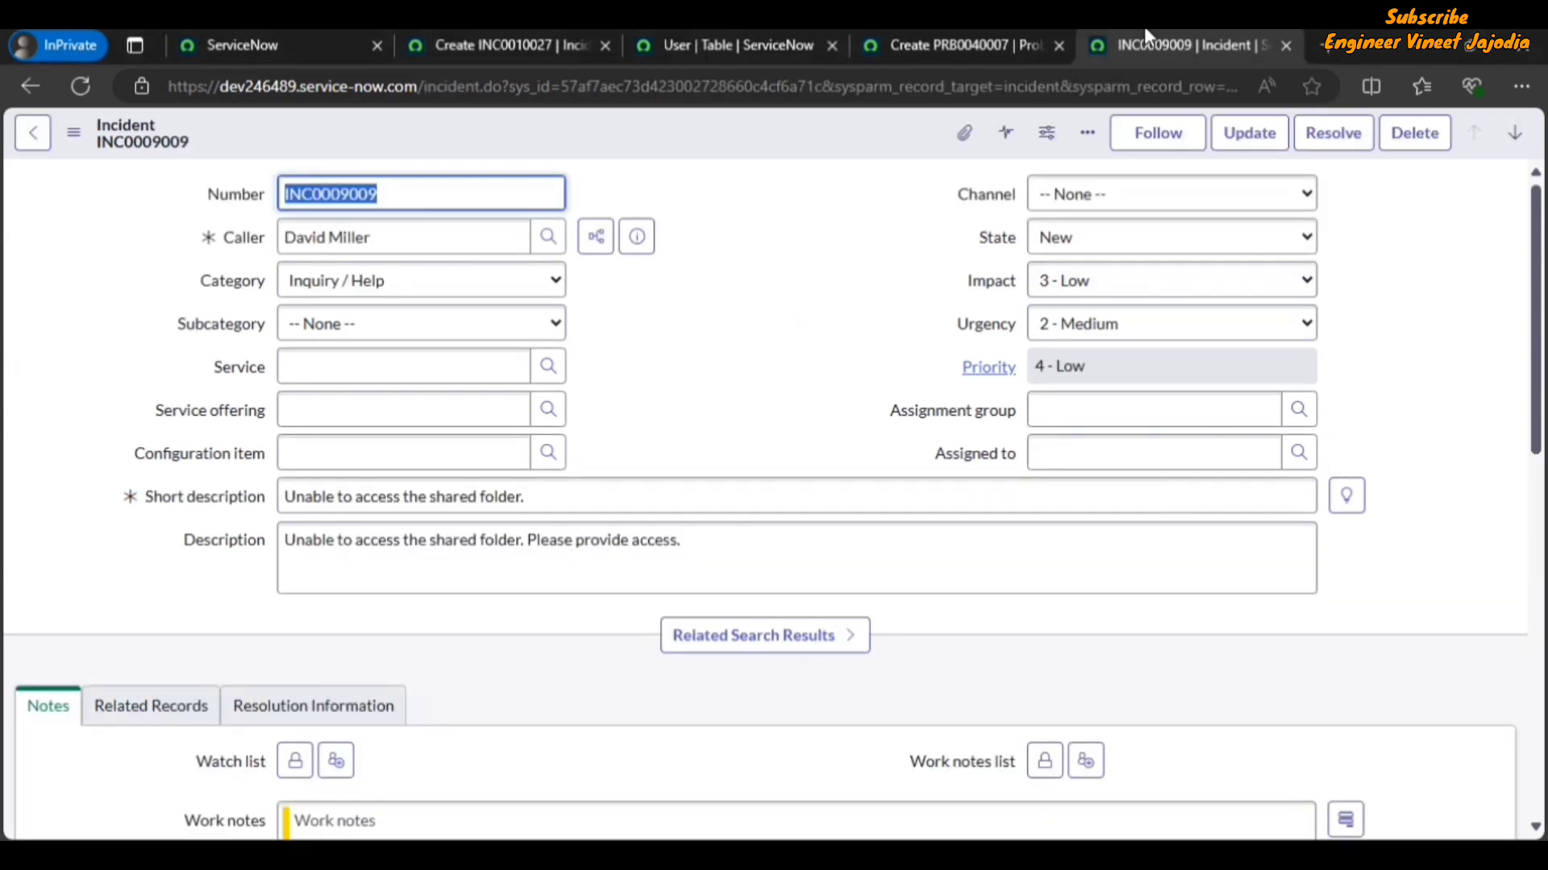
{"action": "left_click", "coordinate": [772, 303]}
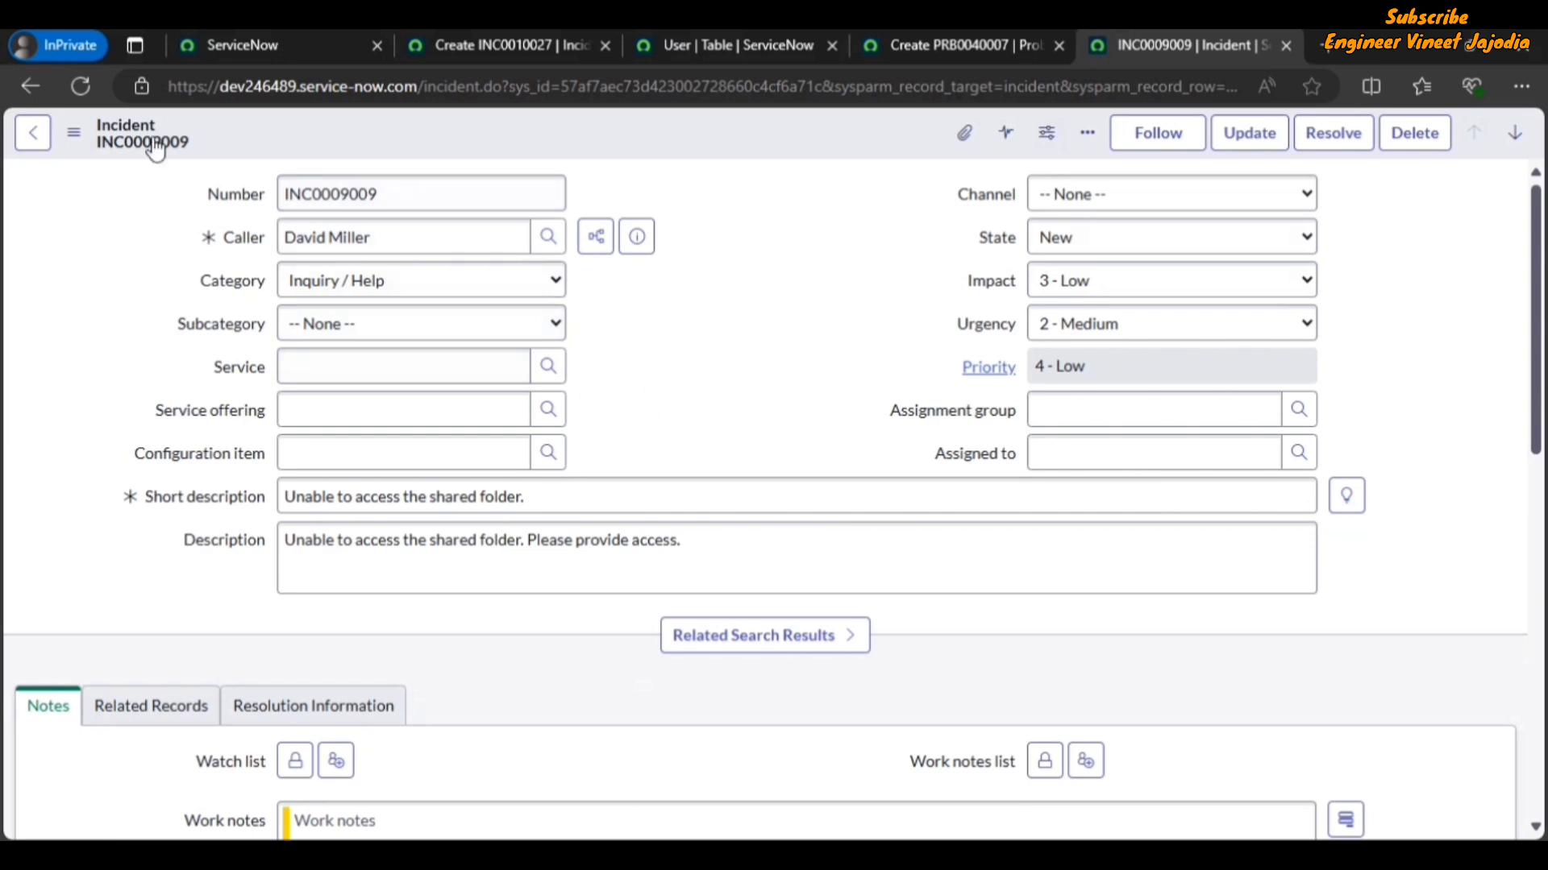
{"action": "left_click", "coordinate": [85, 85]}
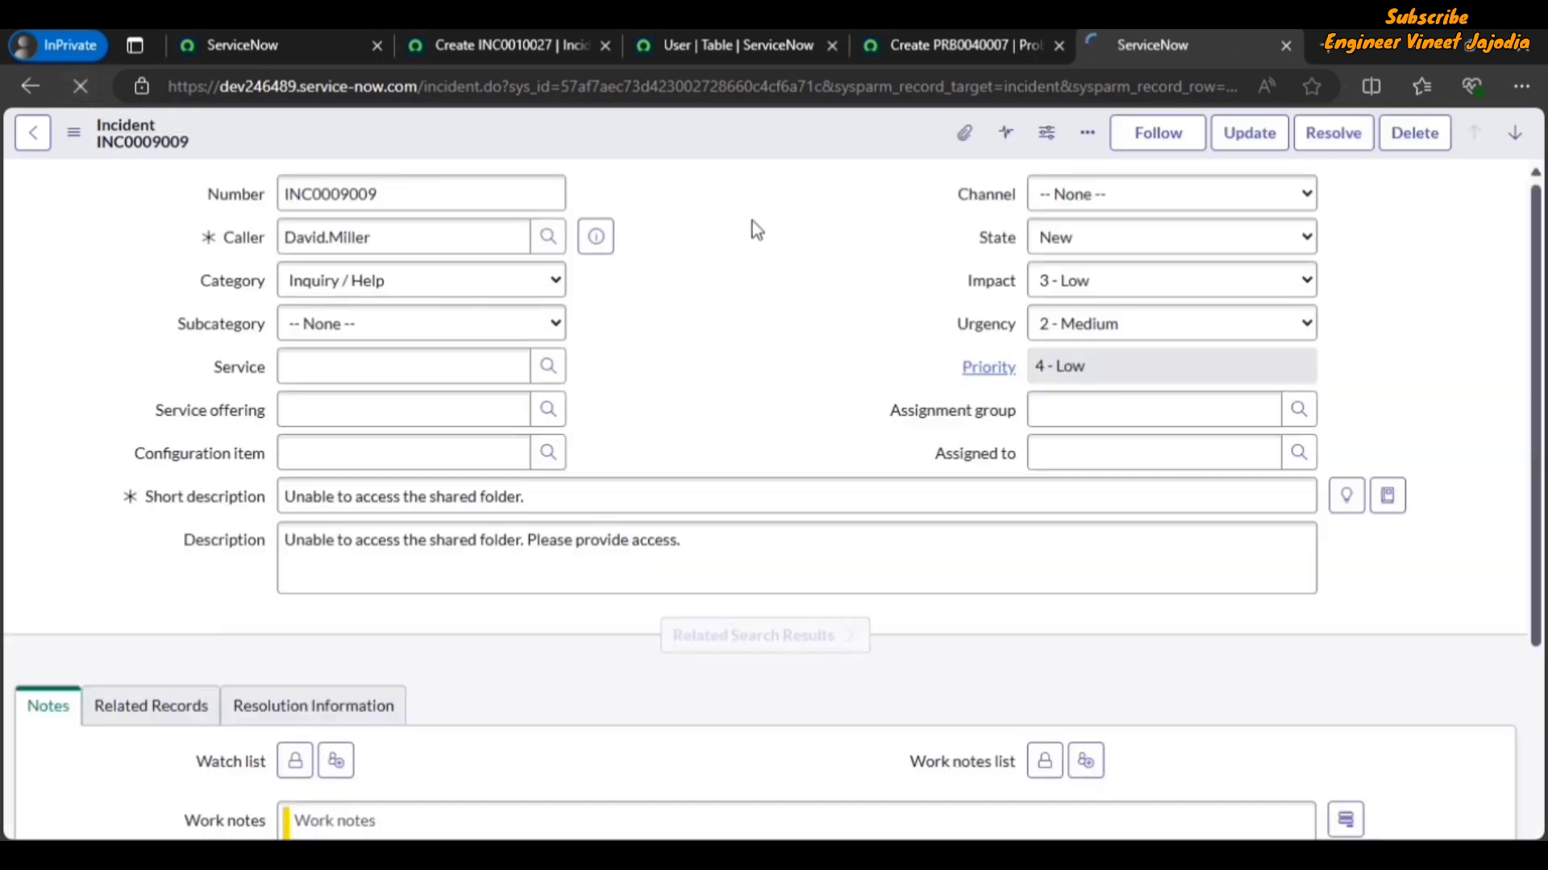
{"action": "left_click_drag", "start_coordinate": [422, 238], "coordinate": [280, 236]}
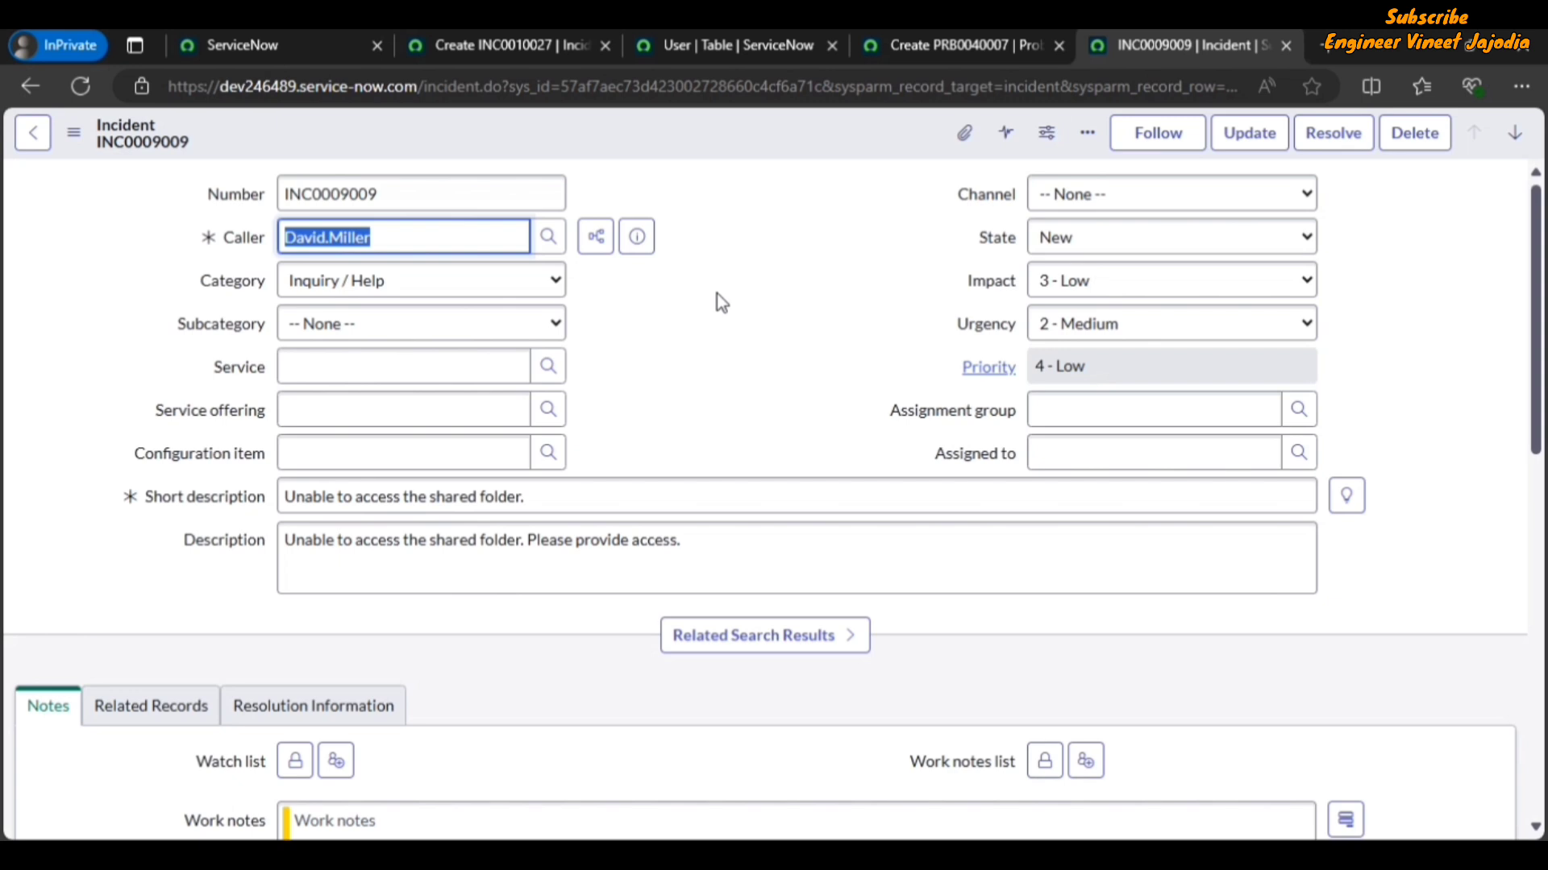
- Filter the User table's columns by the column label Email
{"action": "left_click", "coordinate": [733, 40]}
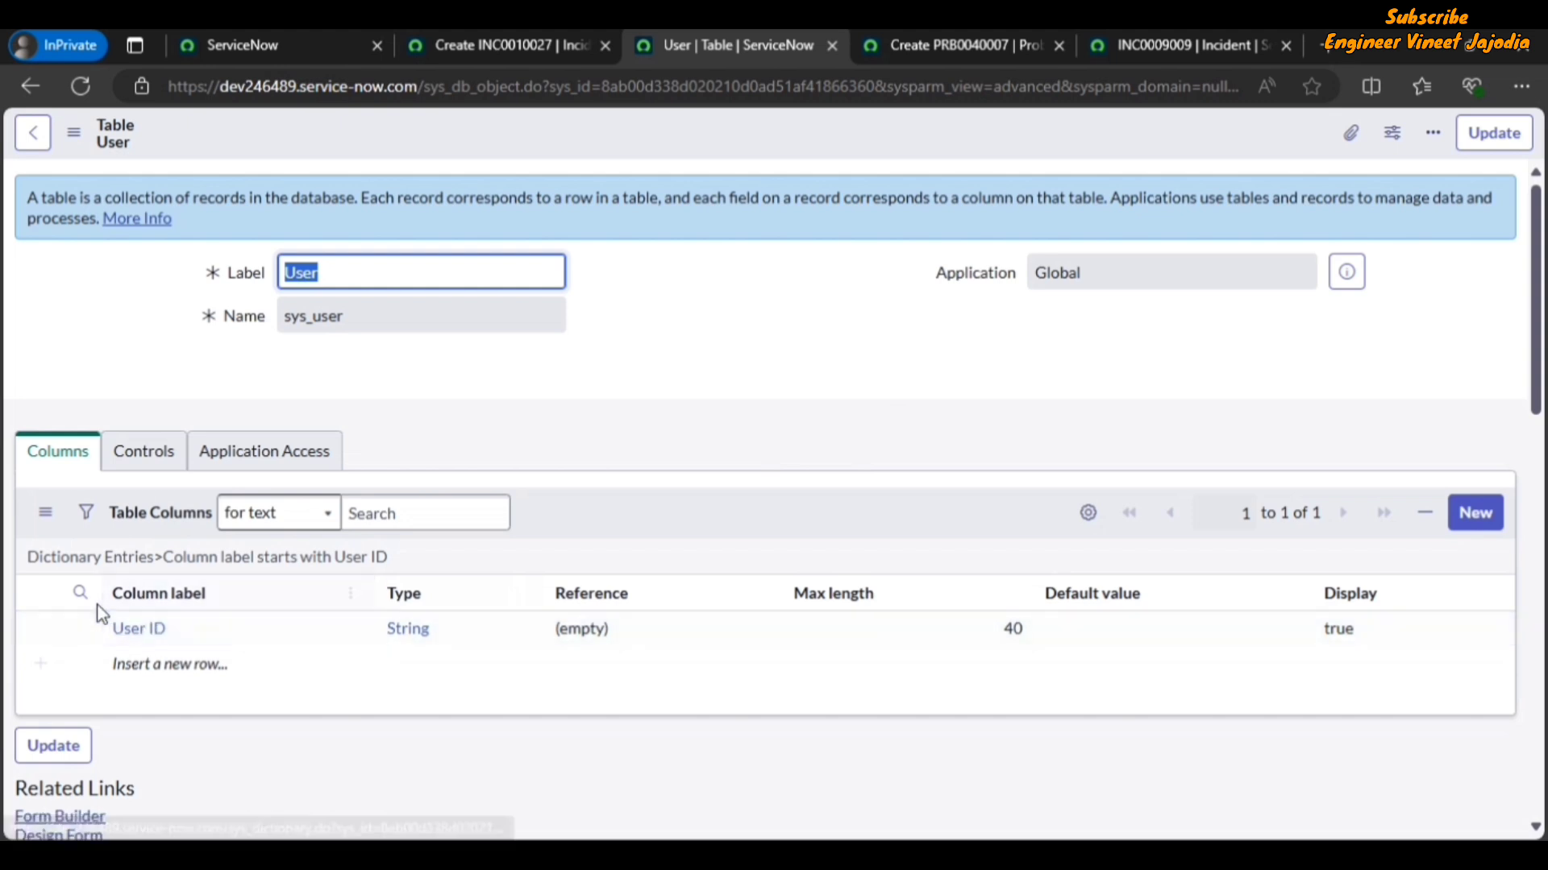
{"action": "left_click", "coordinate": [81, 593]}
{"action": "left_click", "coordinate": [175, 629]}
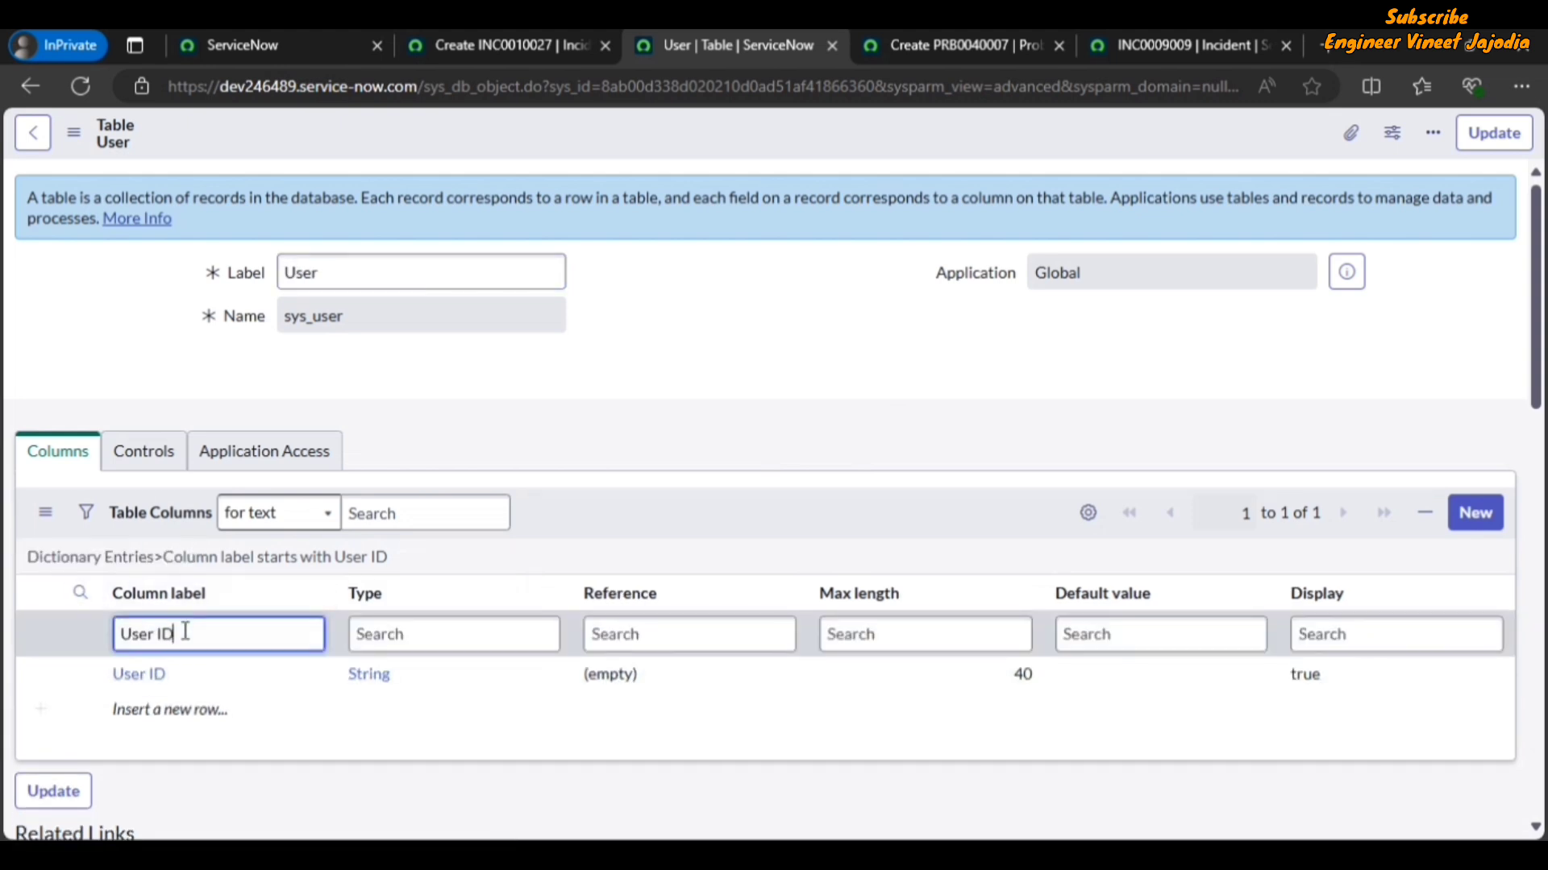
{"action": "key", "text": "ctrl+a"}
{"action": "key", "text": "BackSpace"}
{"action": "type", "text": "Email"}
{"action": "key", "text": "Return"}
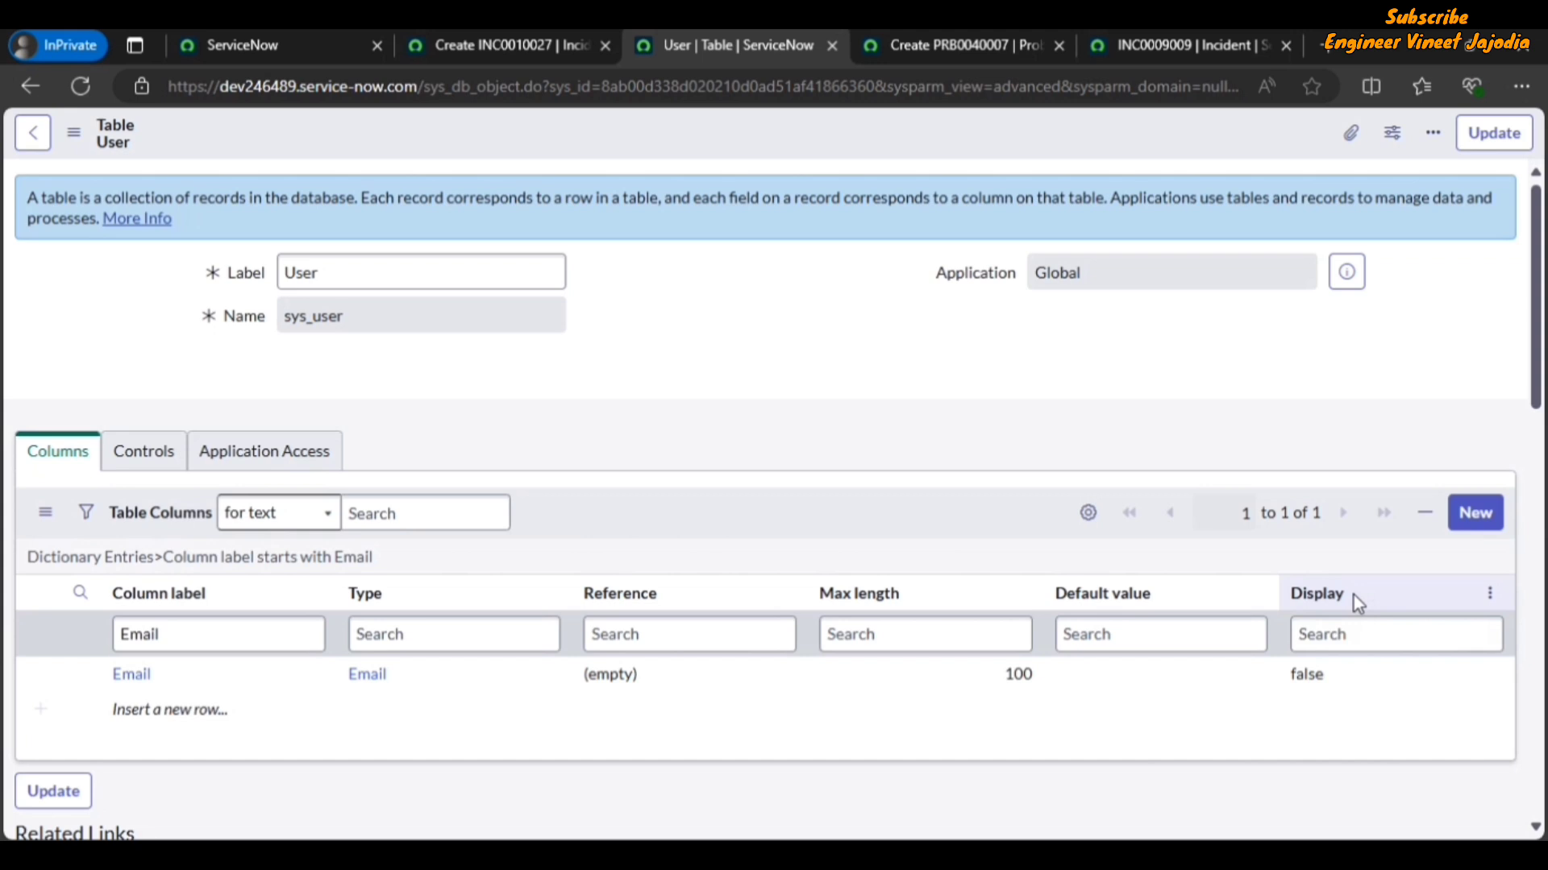
- Set Display to true for the User table's Email column
{"action": "double_click", "coordinate": [1343, 676]}
{"action": "left_click", "coordinate": [1321, 684]}
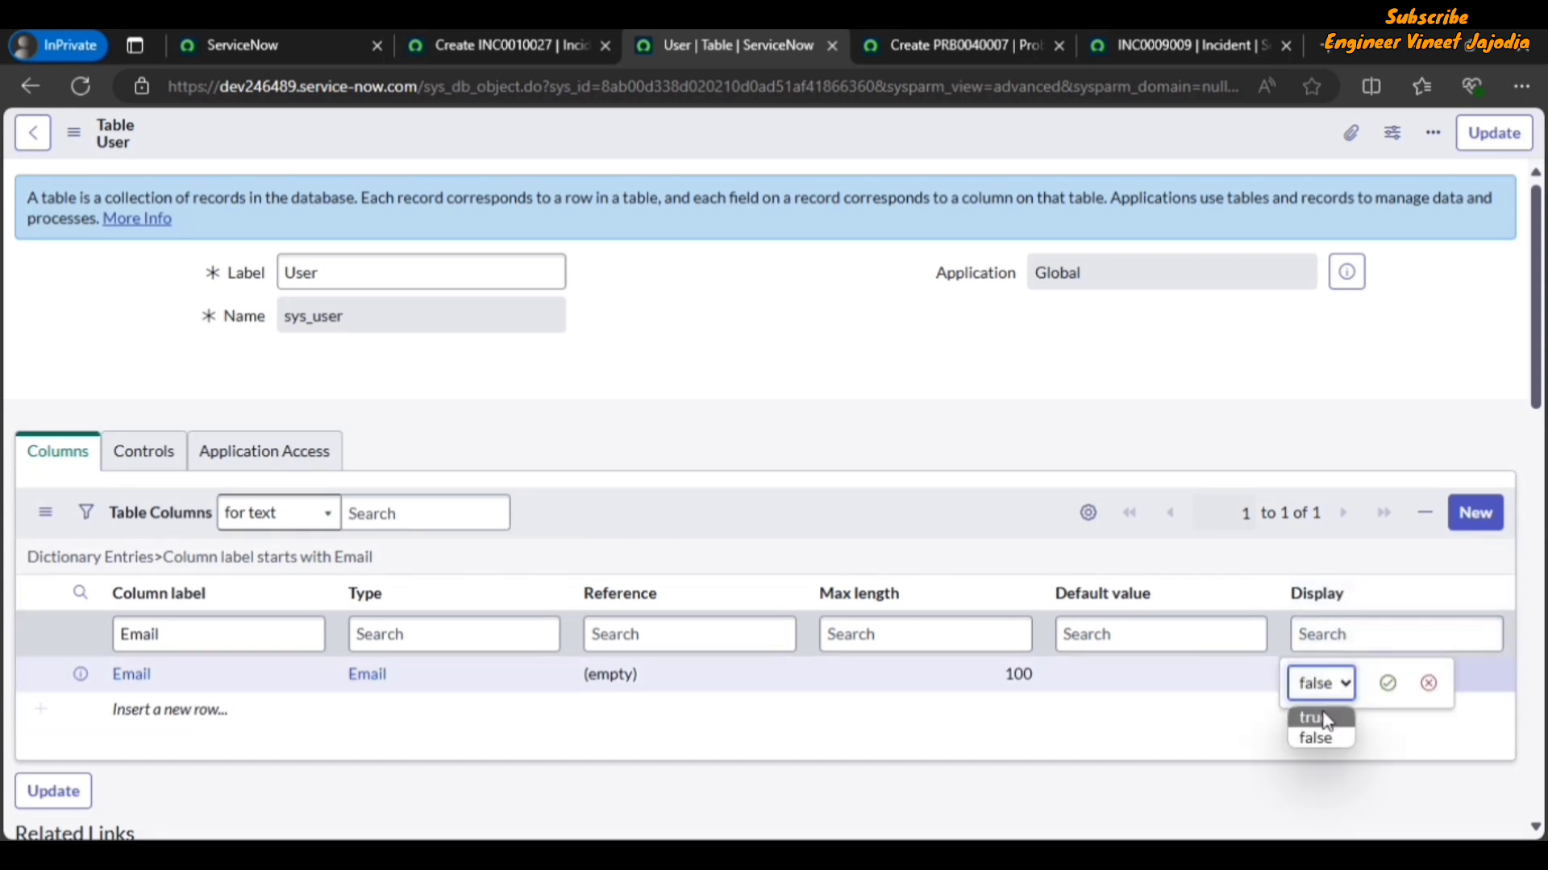
{"action": "left_click", "coordinate": [1315, 715]}
{"action": "left_click", "coordinate": [1386, 684]}
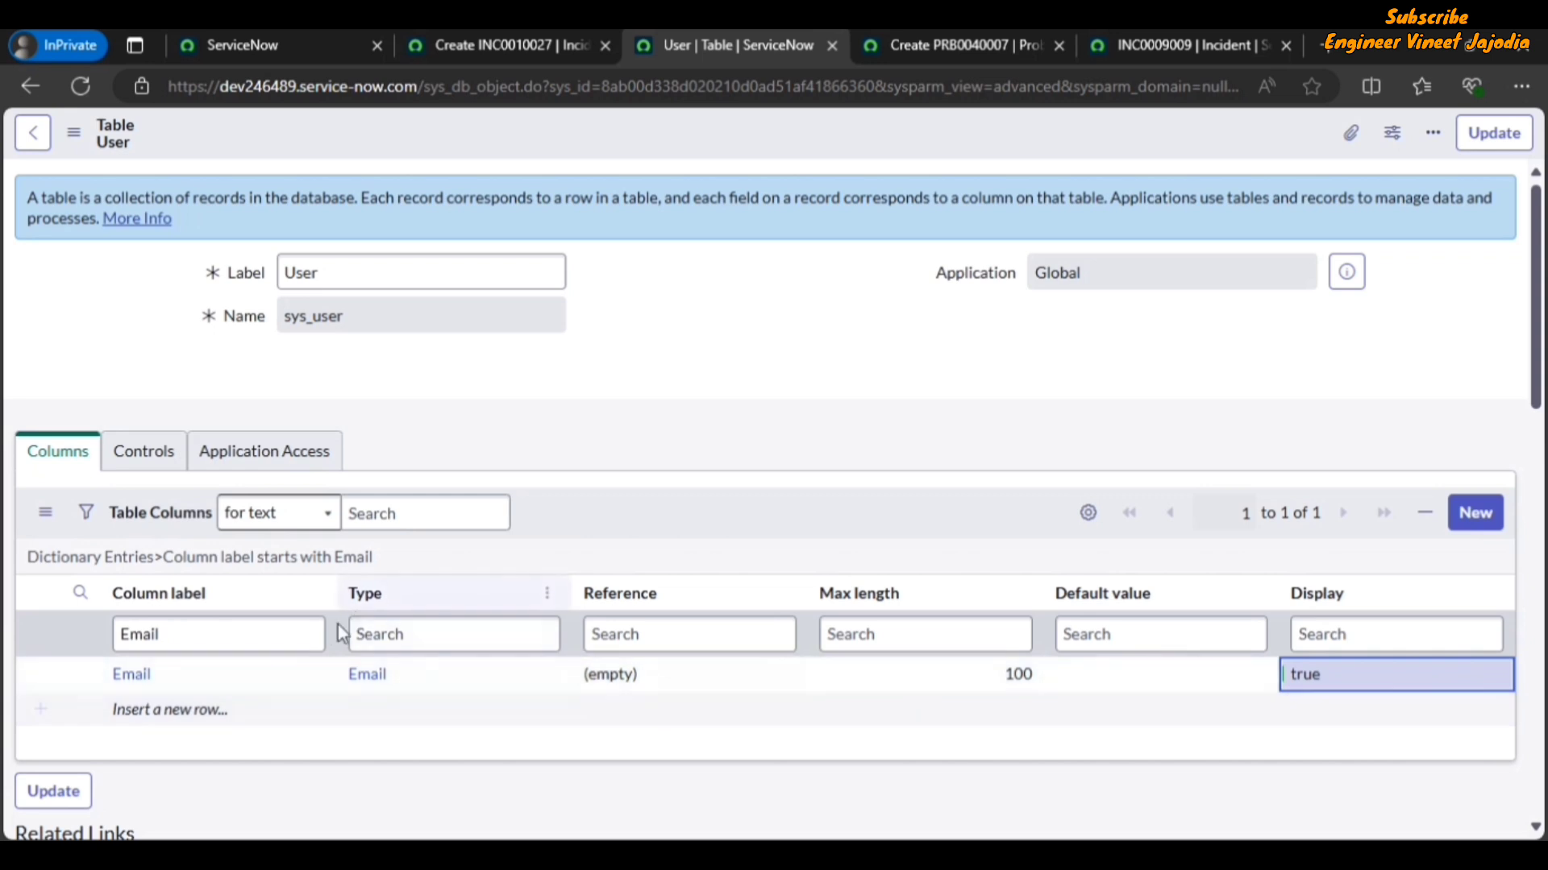
- Filter the columns by User ID, set Display to false for that column and save the User table record
{"action": "double_click", "coordinate": [313, 634]}
{"action": "key", "text": "BackSpace"}
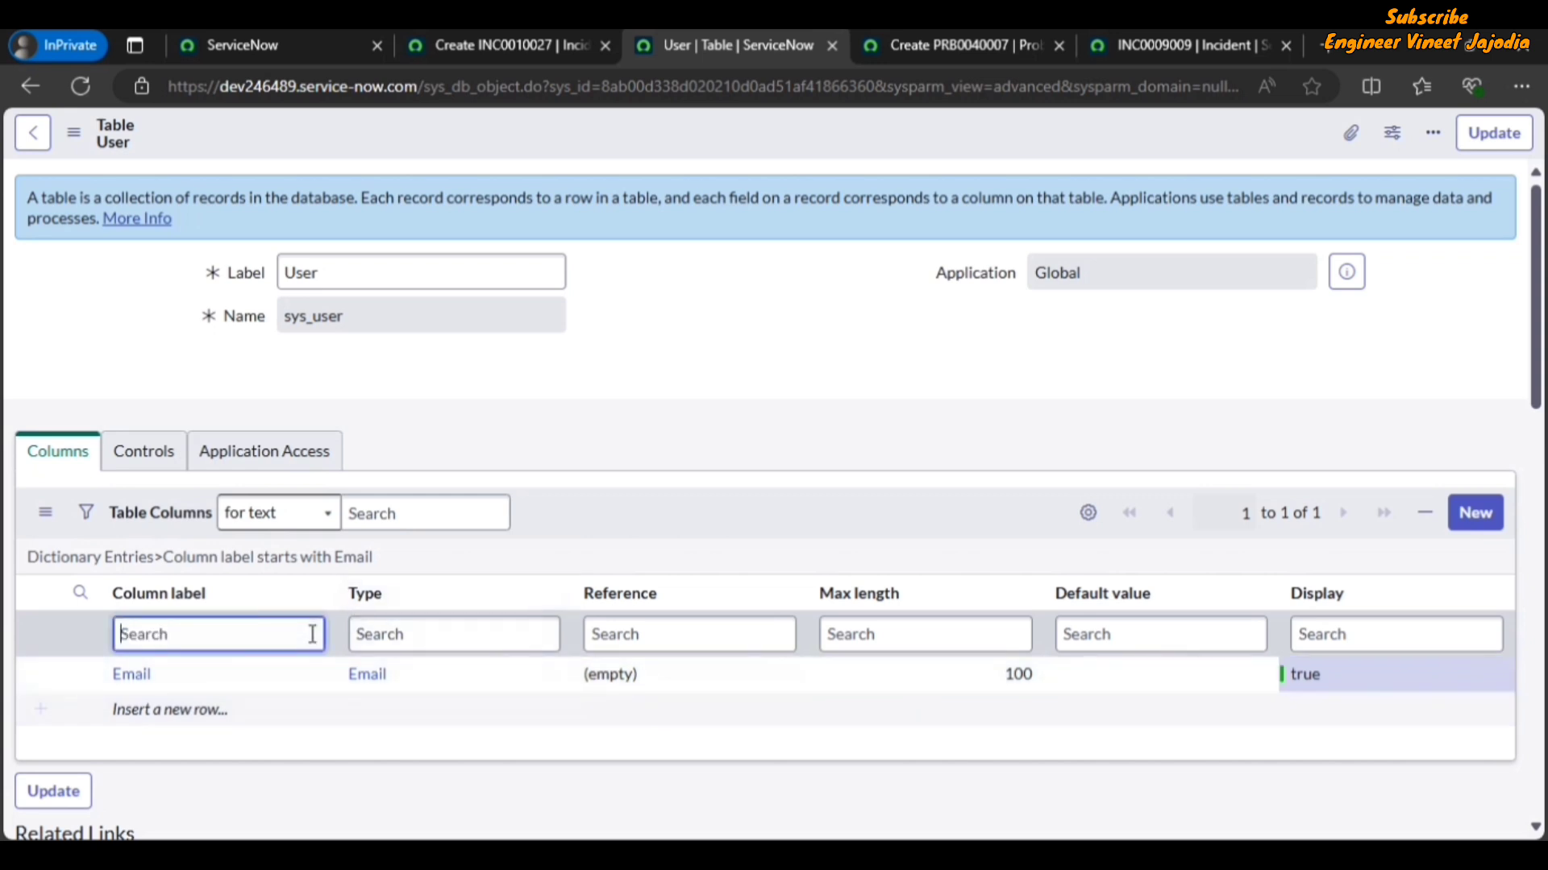
{"action": "type", "text": "User ID"}
{"action": "key", "text": "Return"}
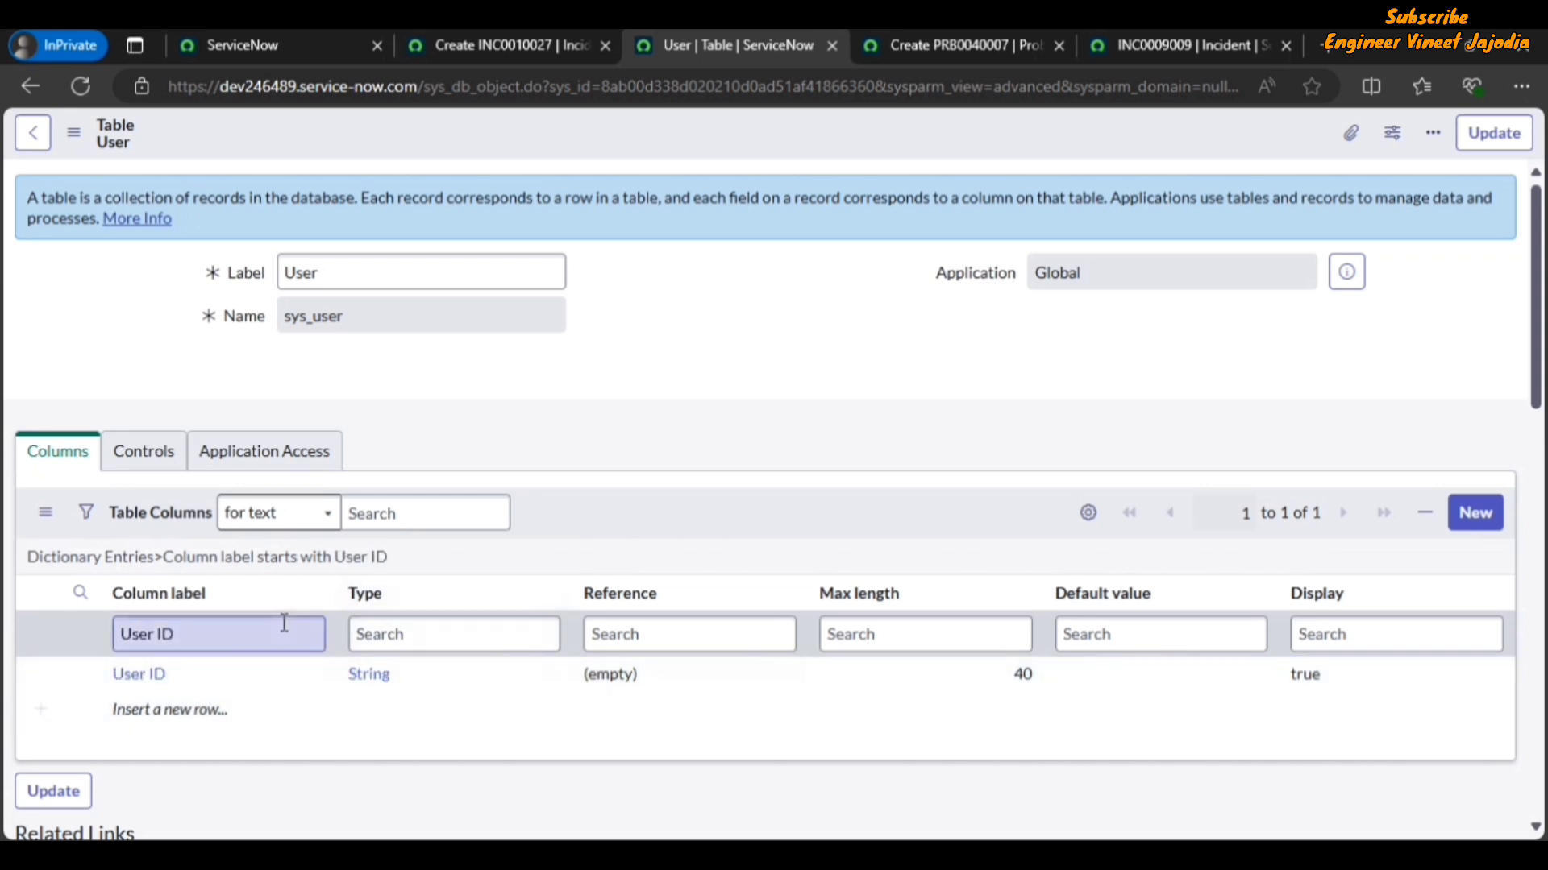
{"action": "double_click", "coordinate": [1329, 684]}
{"action": "left_click", "coordinate": [1327, 692]}
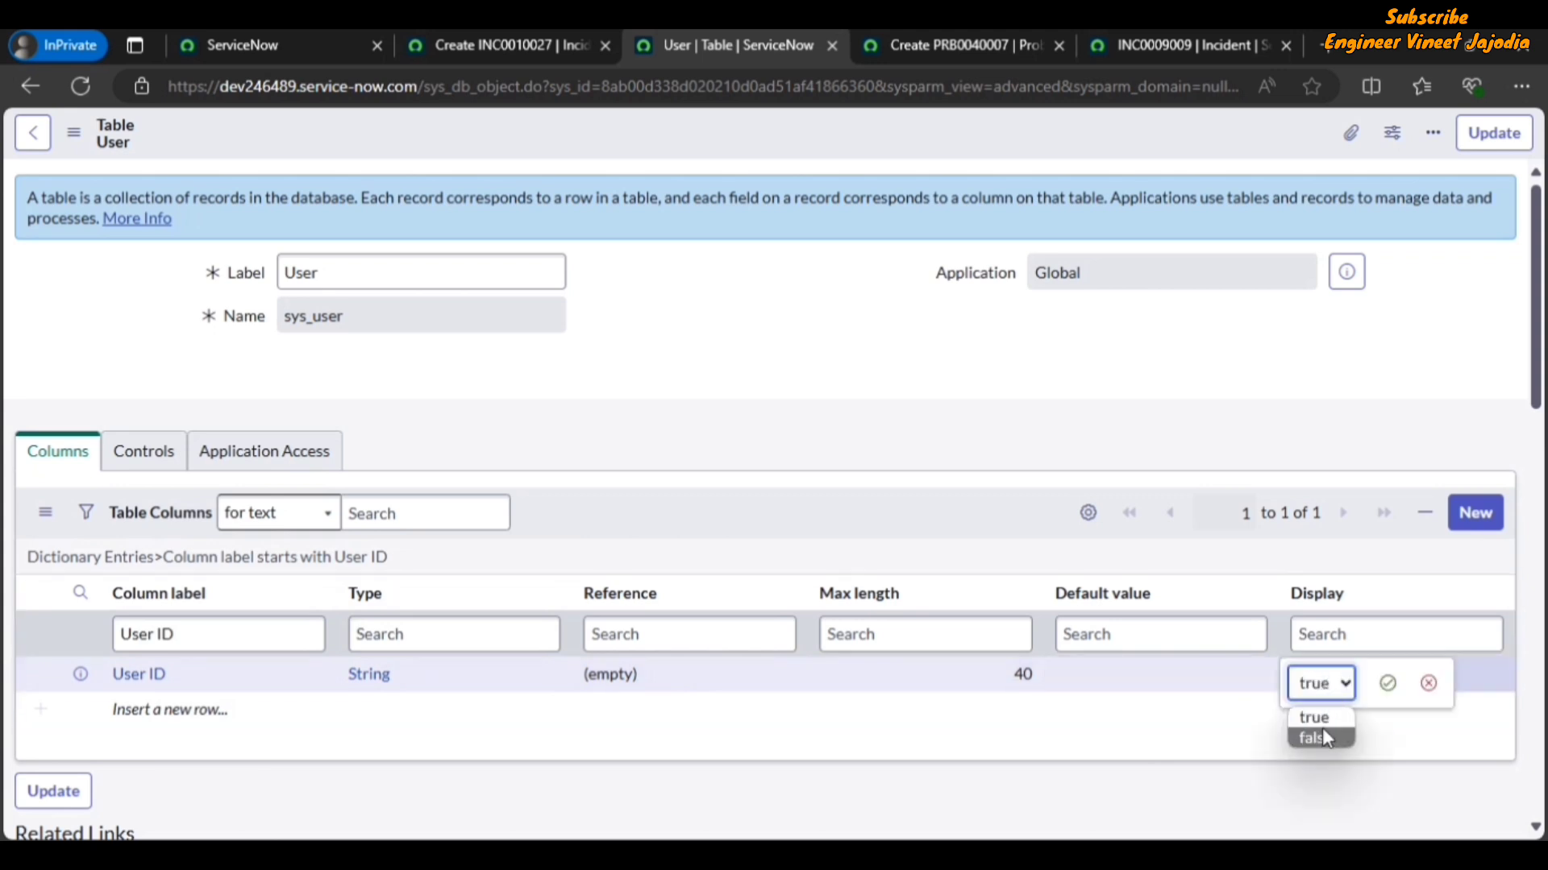
{"action": "left_click", "coordinate": [1322, 737]}
{"action": "left_click", "coordinate": [1382, 687]}
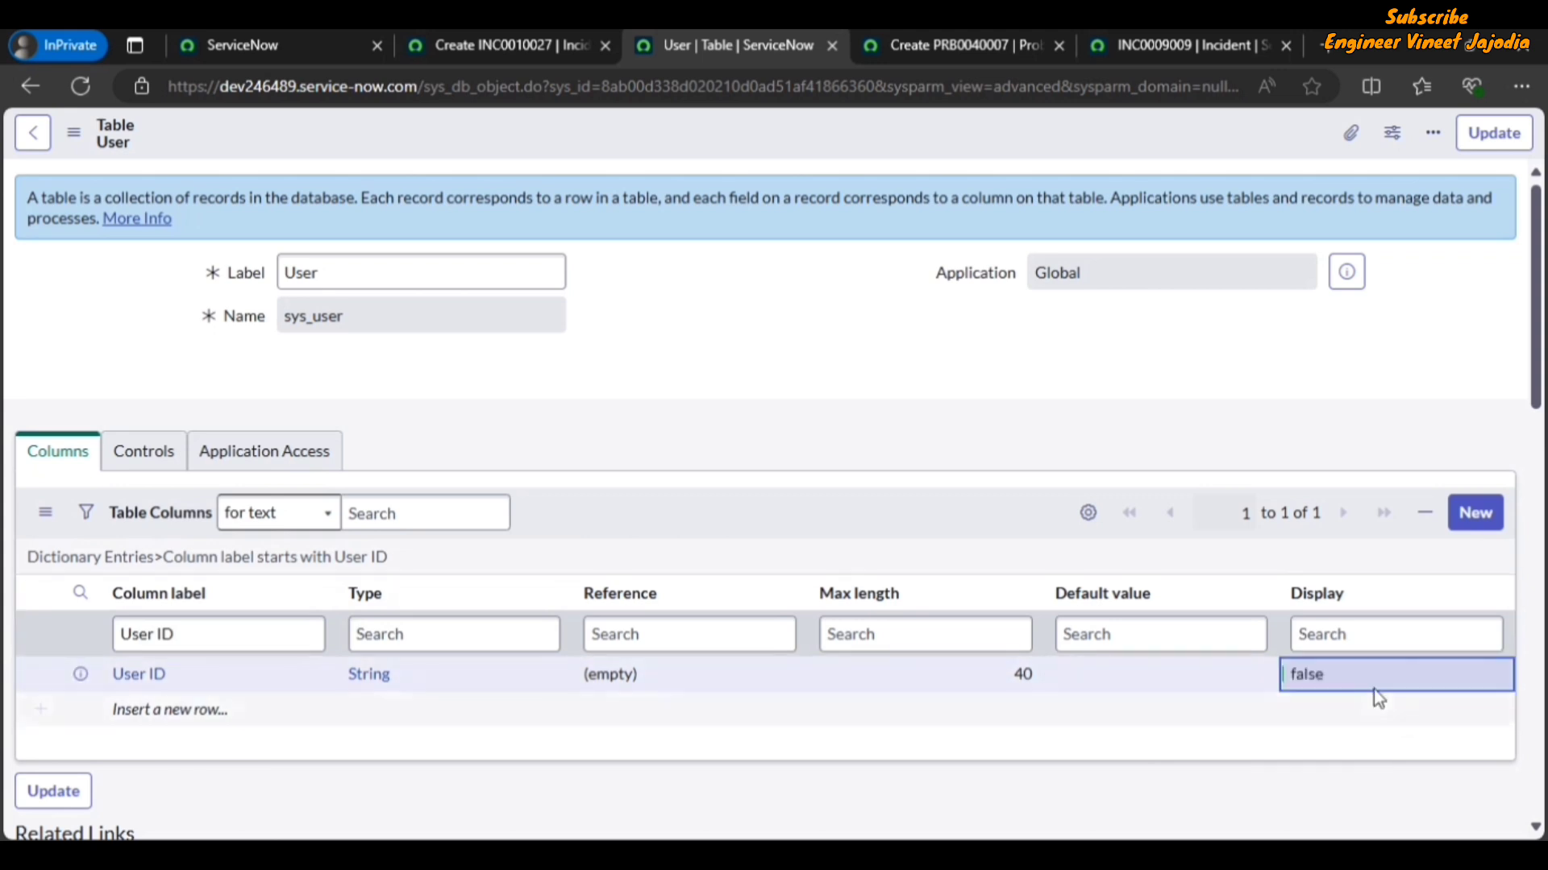
{"action": "left_click", "coordinate": [61, 143]}
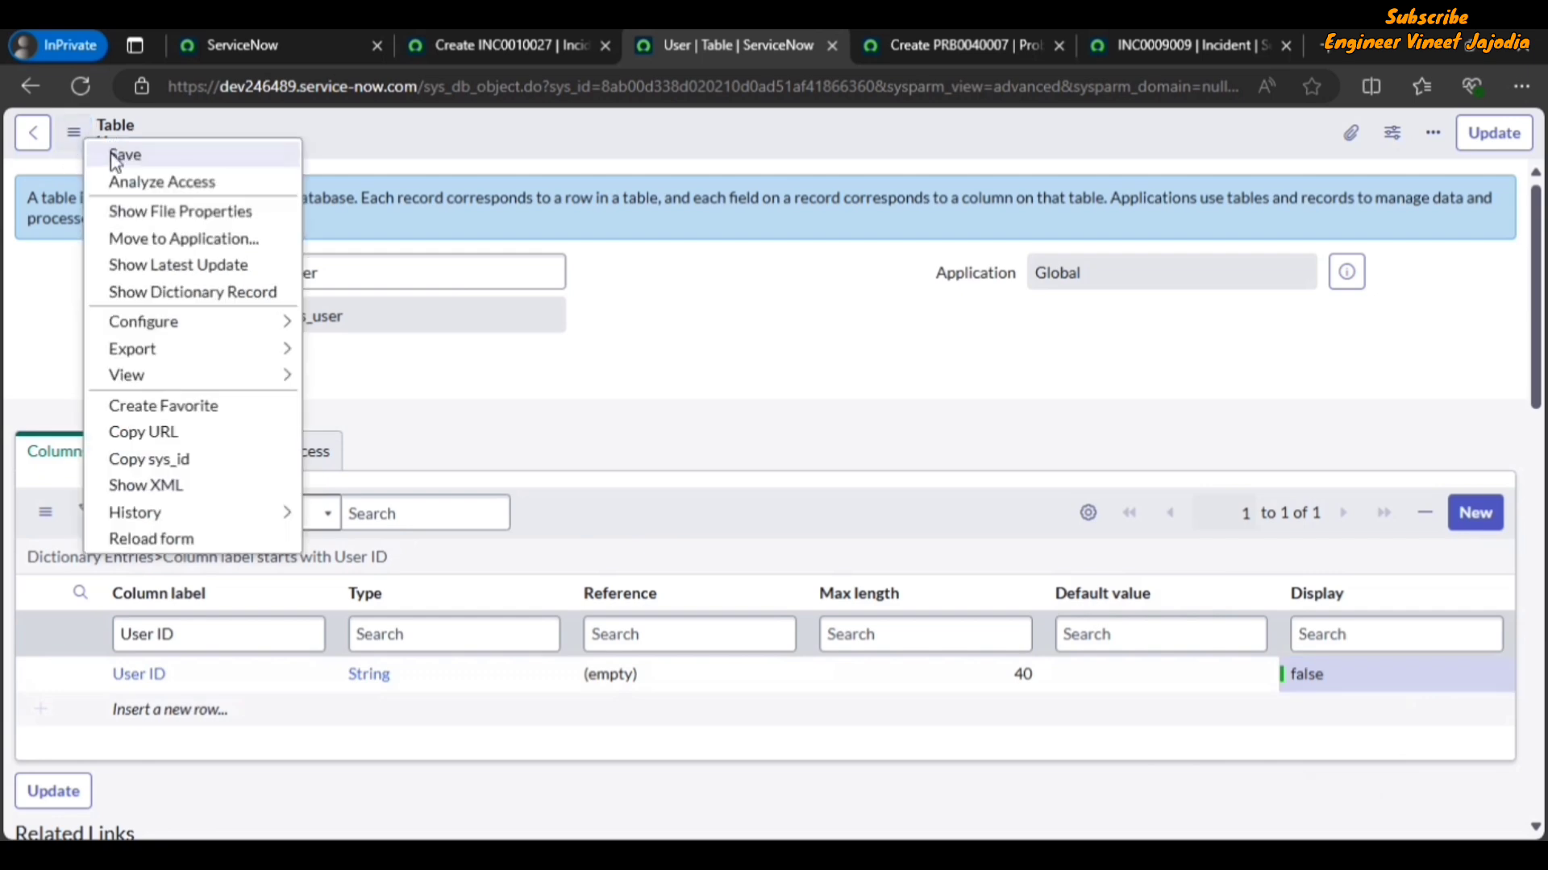
{"action": "left_click", "coordinate": [190, 158]}
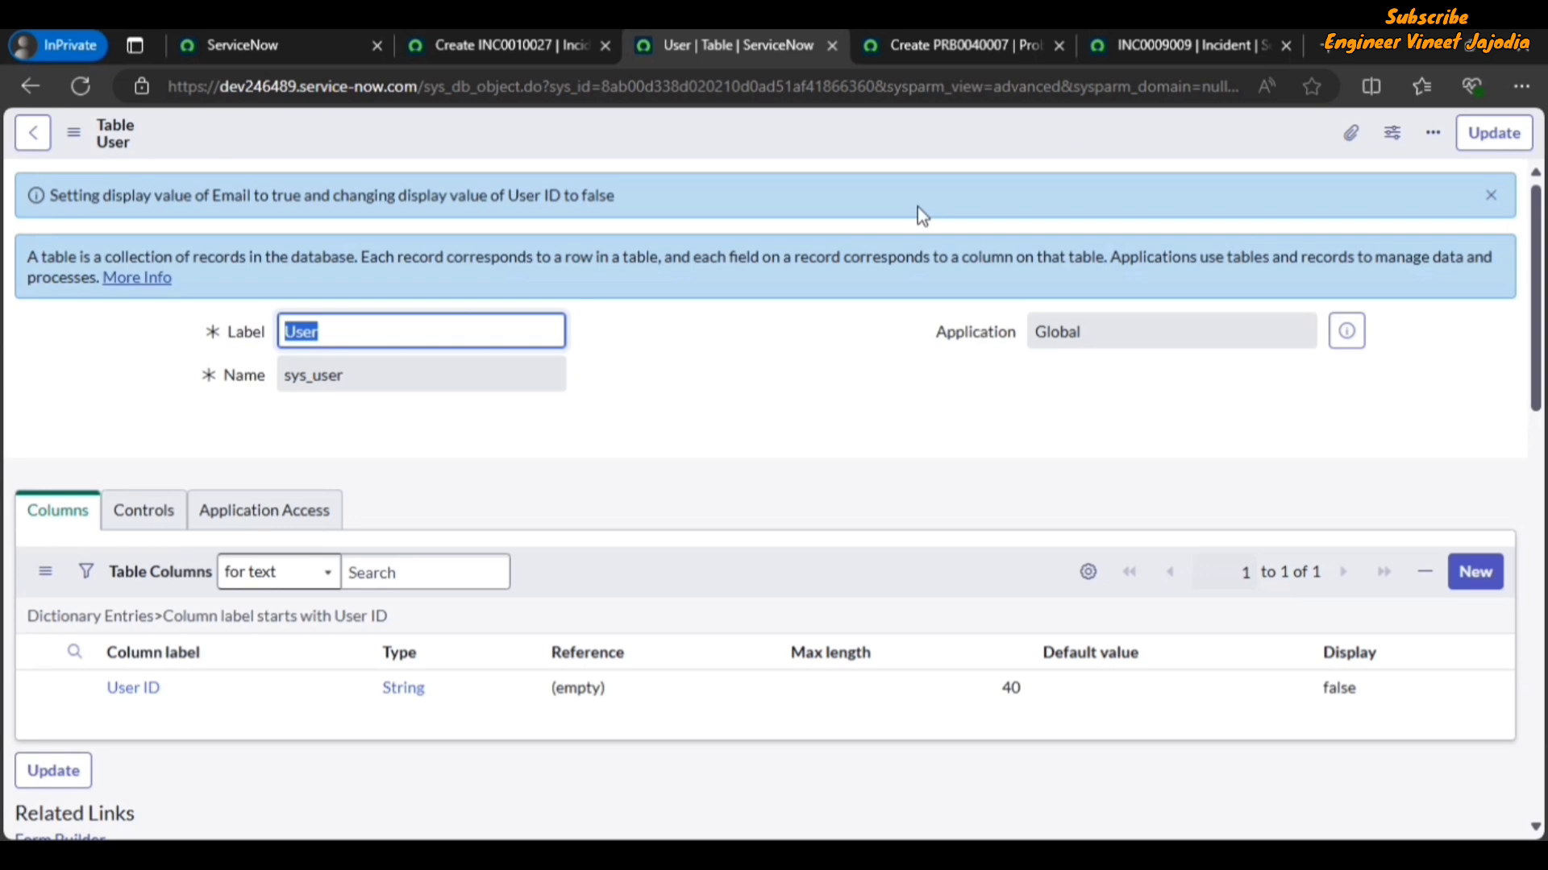
- Reload incident INC0009009 again and examine its Caller field with Email as the display value
{"action": "left_click", "coordinate": [1153, 45]}
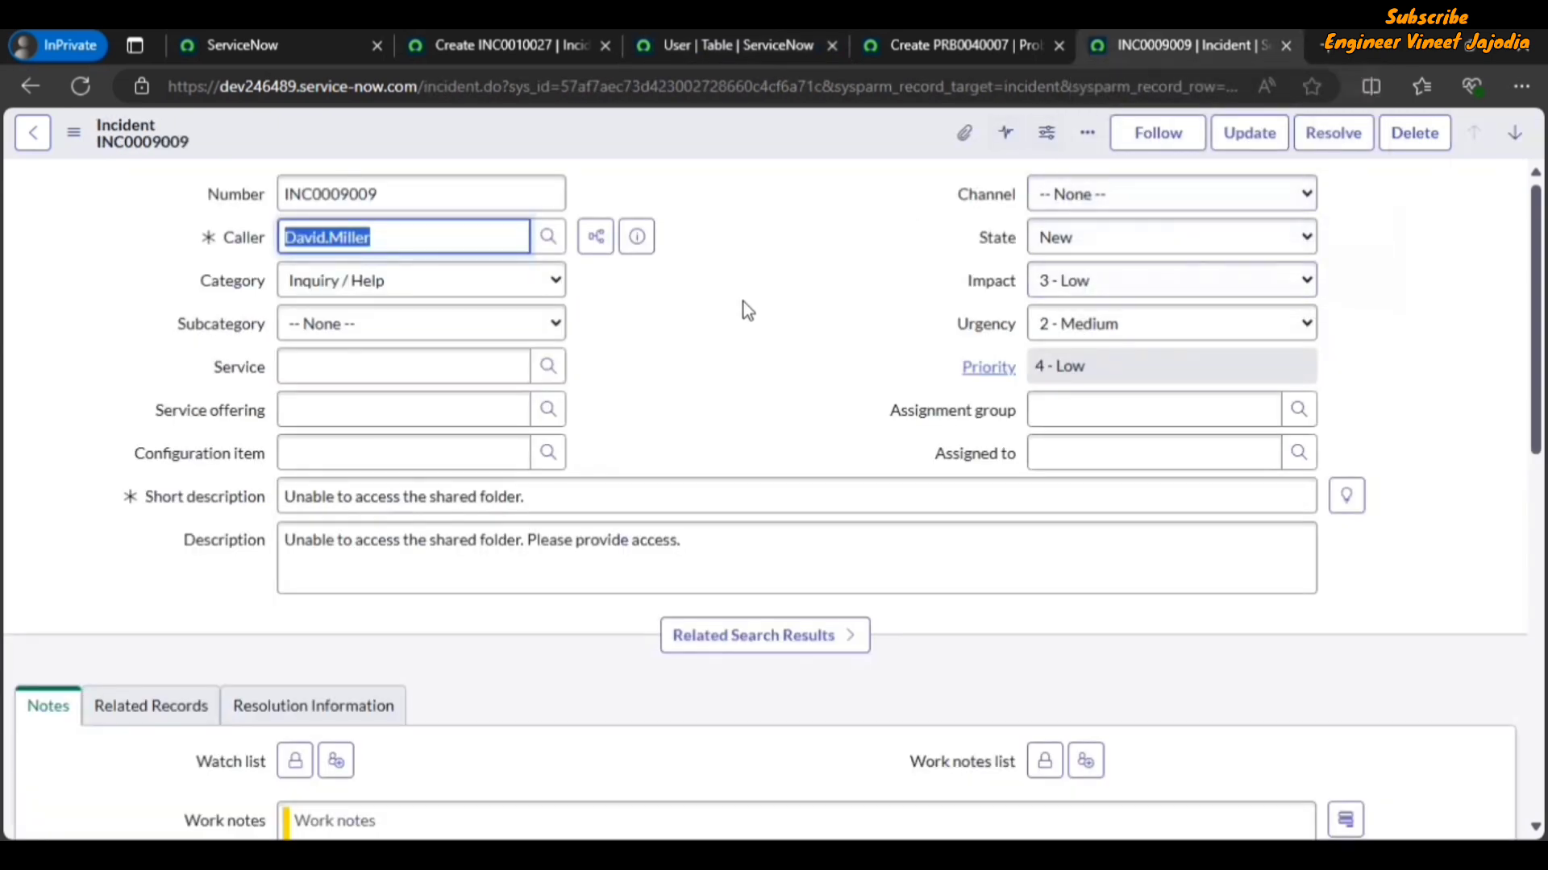
{"action": "left_click", "coordinate": [80, 86]}
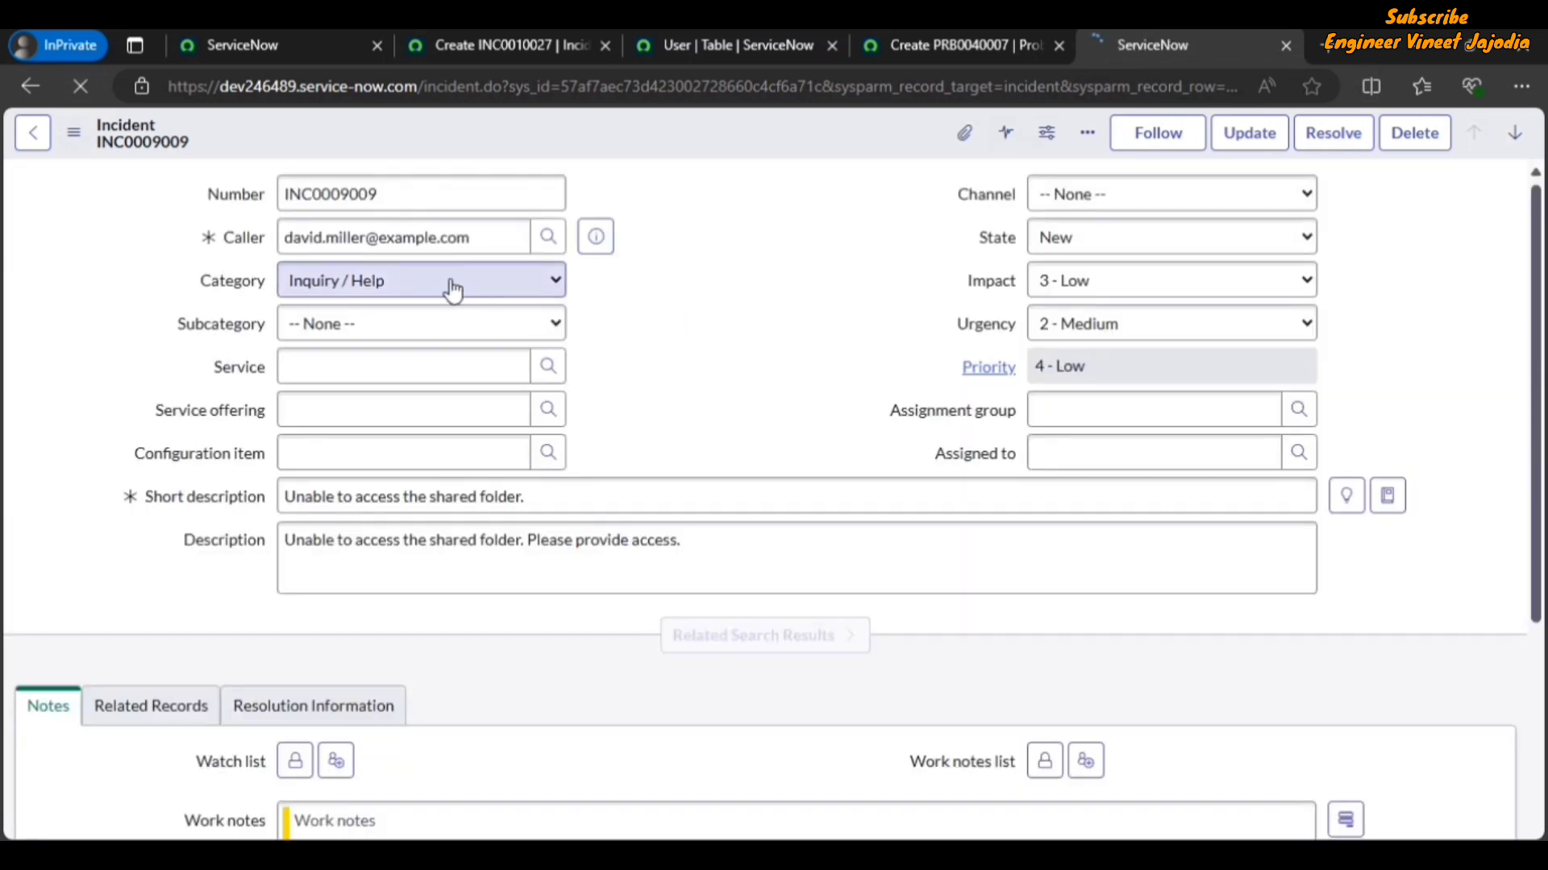
{"action": "left_click", "coordinate": [519, 237]}
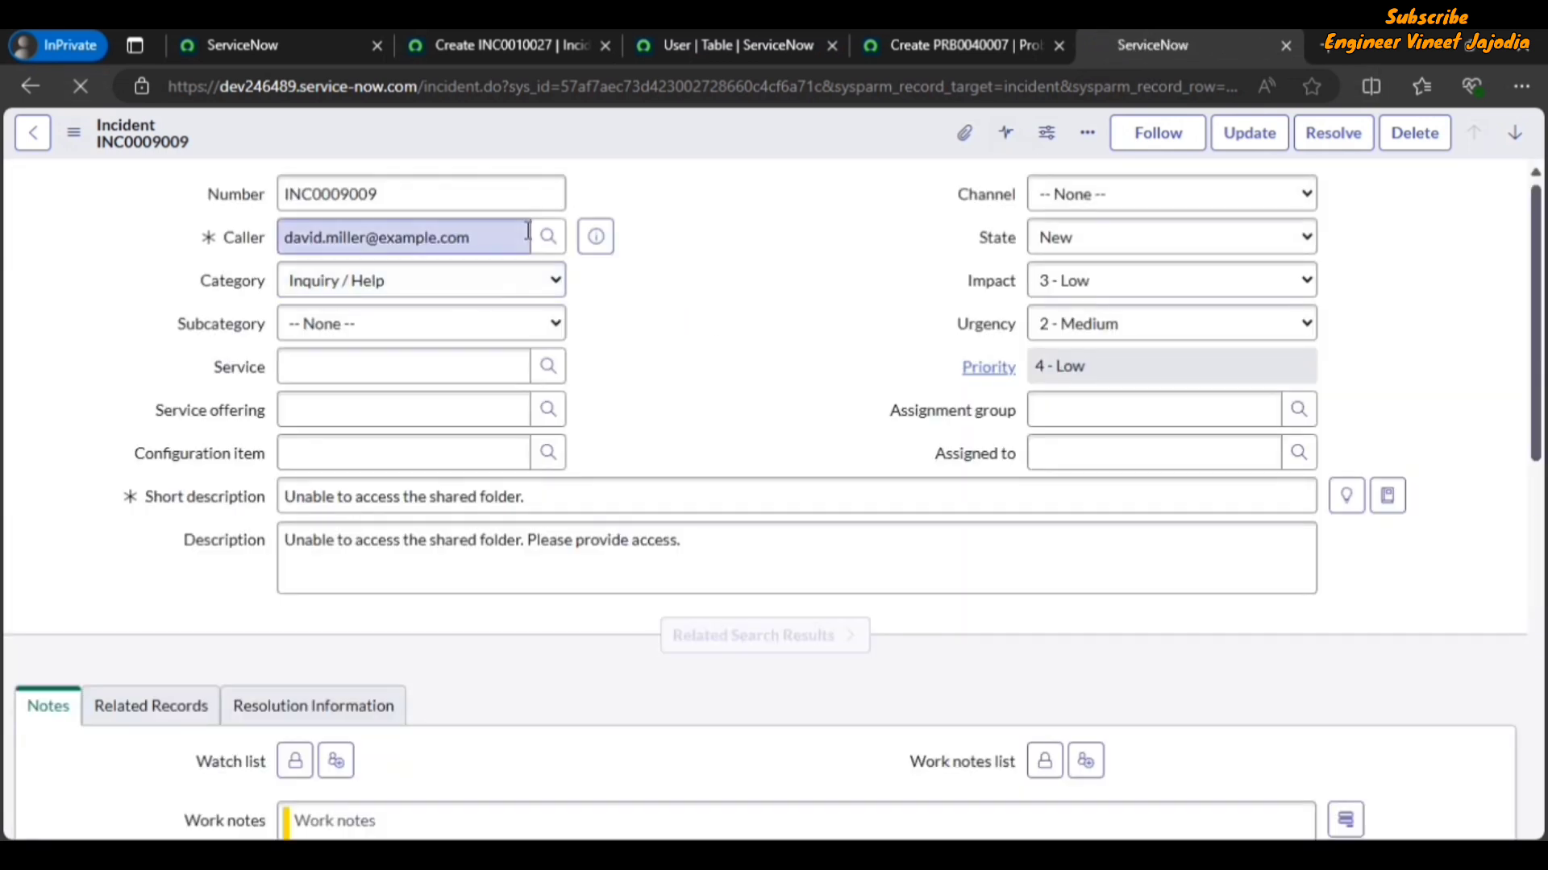
{"action": "left_click_drag", "start_coordinate": [501, 237], "coordinate": [365, 237]}
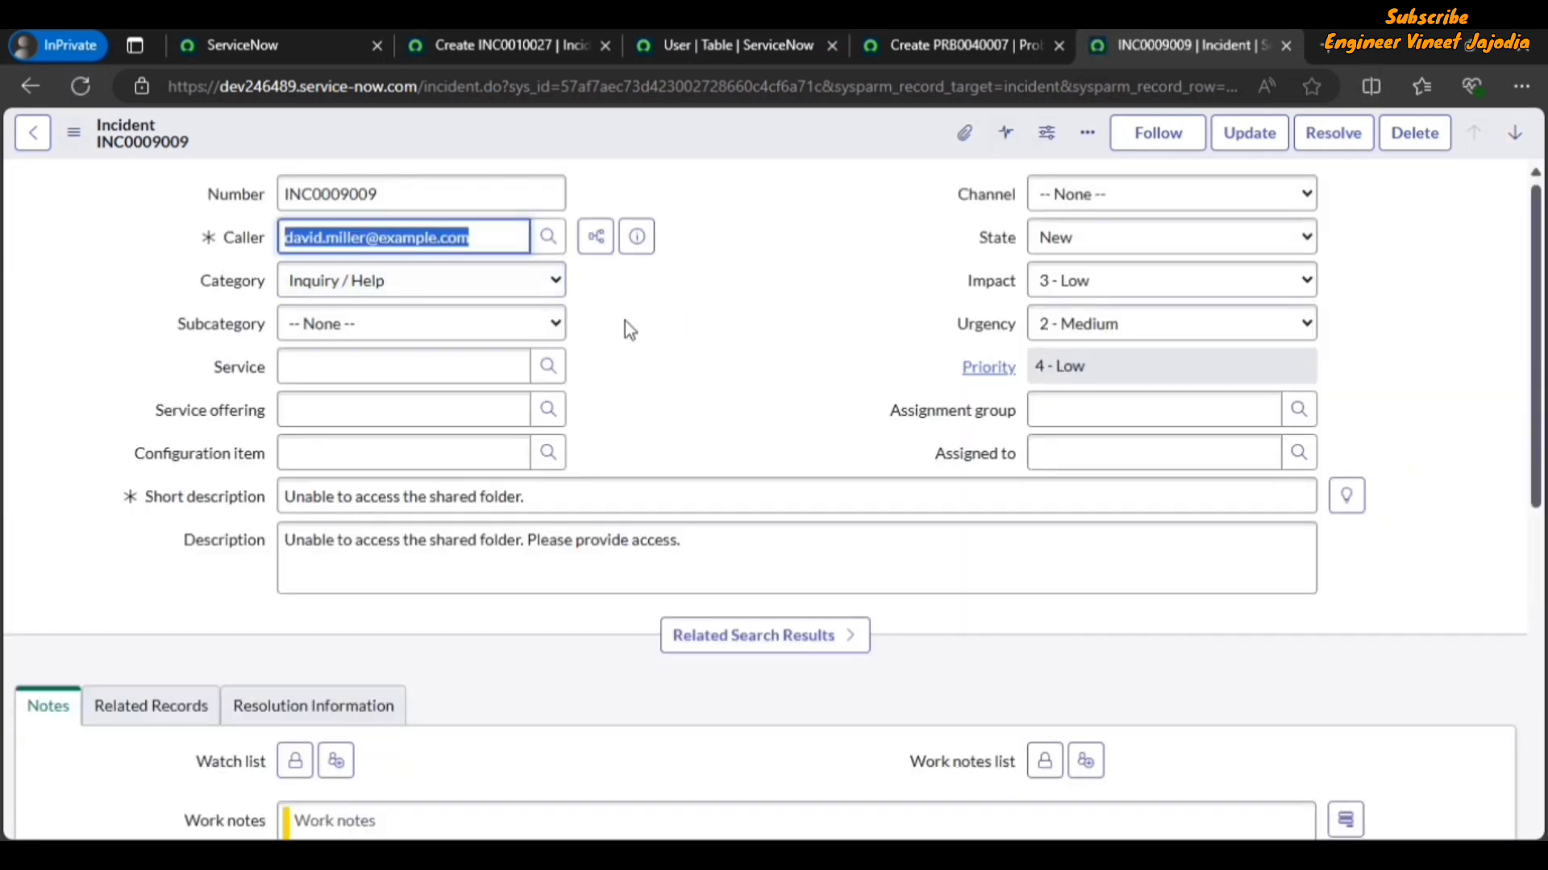
{"action": "left_click", "coordinate": [688, 279]}
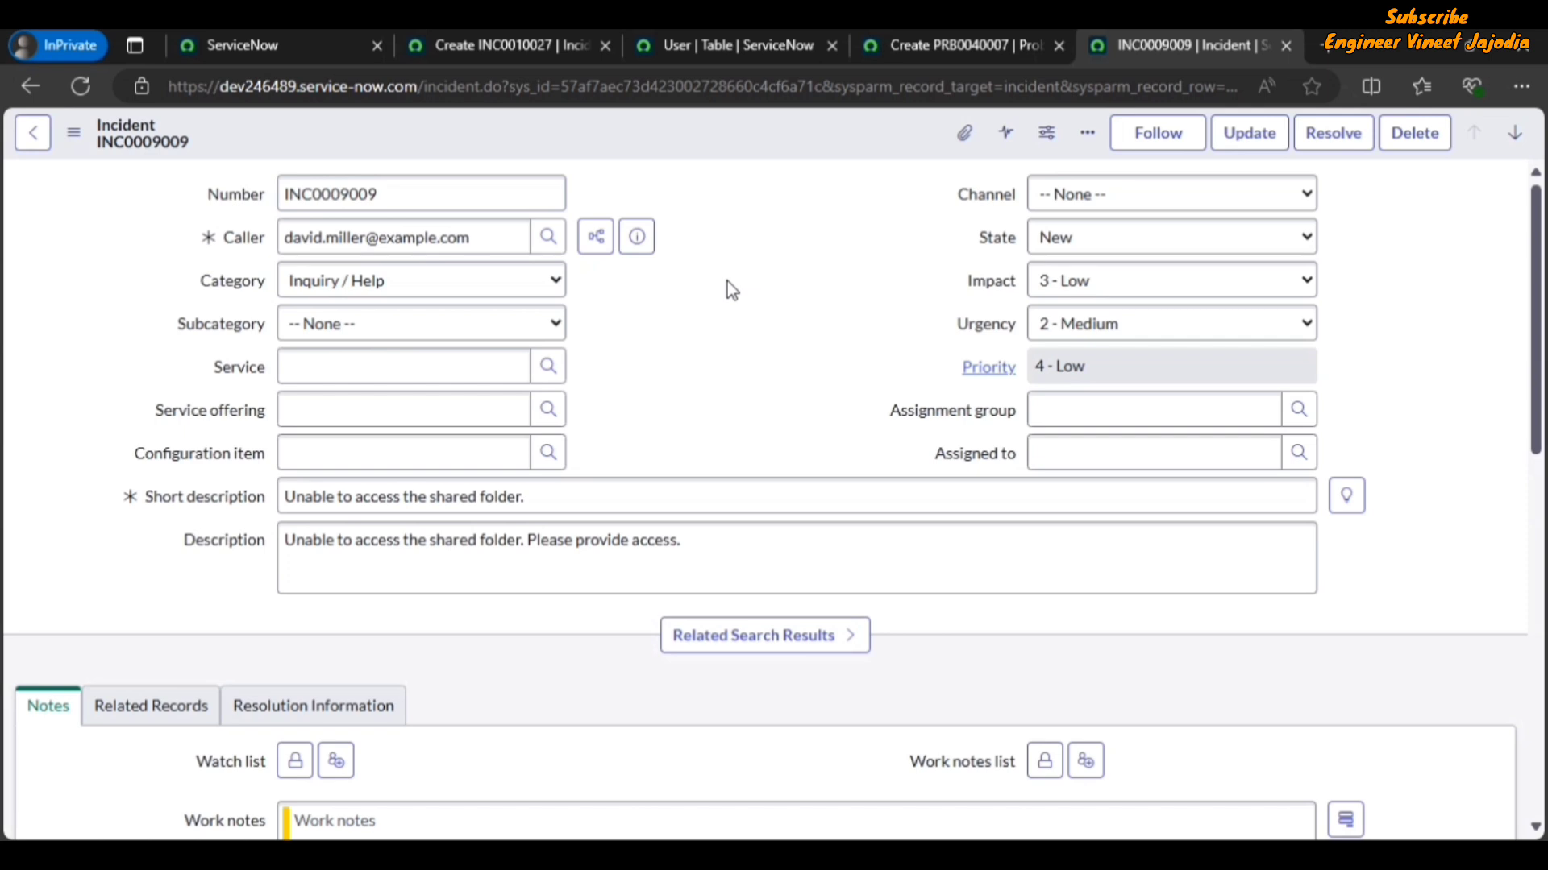
- Select the third listed user, who has no email, as Caller on incident INC0009009 and examine the field
{"action": "left_click", "coordinate": [548, 237]}
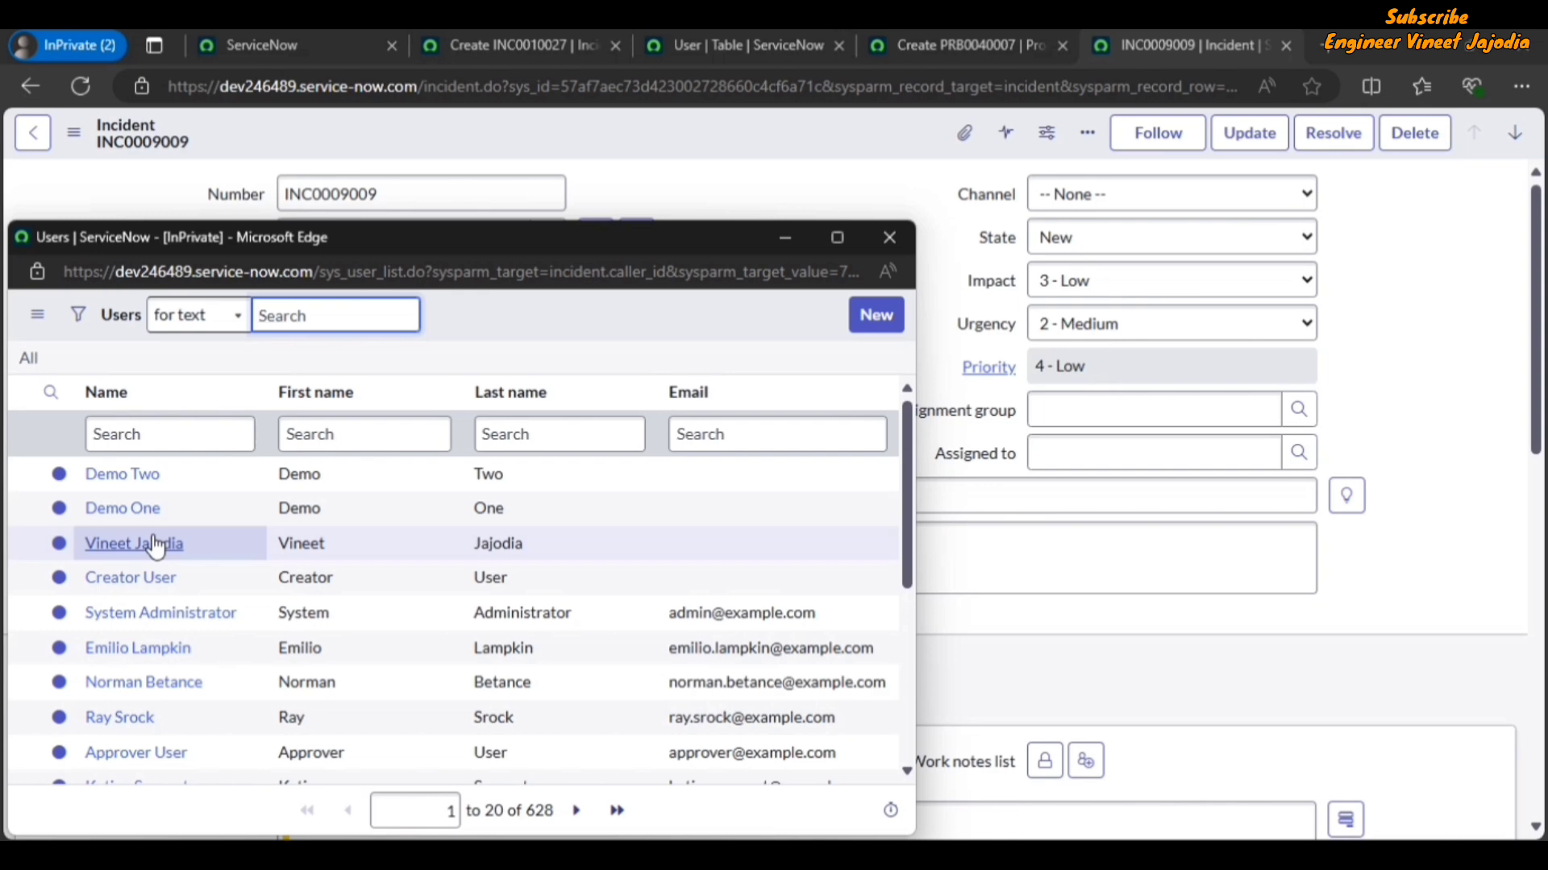
{"action": "left_click", "coordinate": [157, 544]}
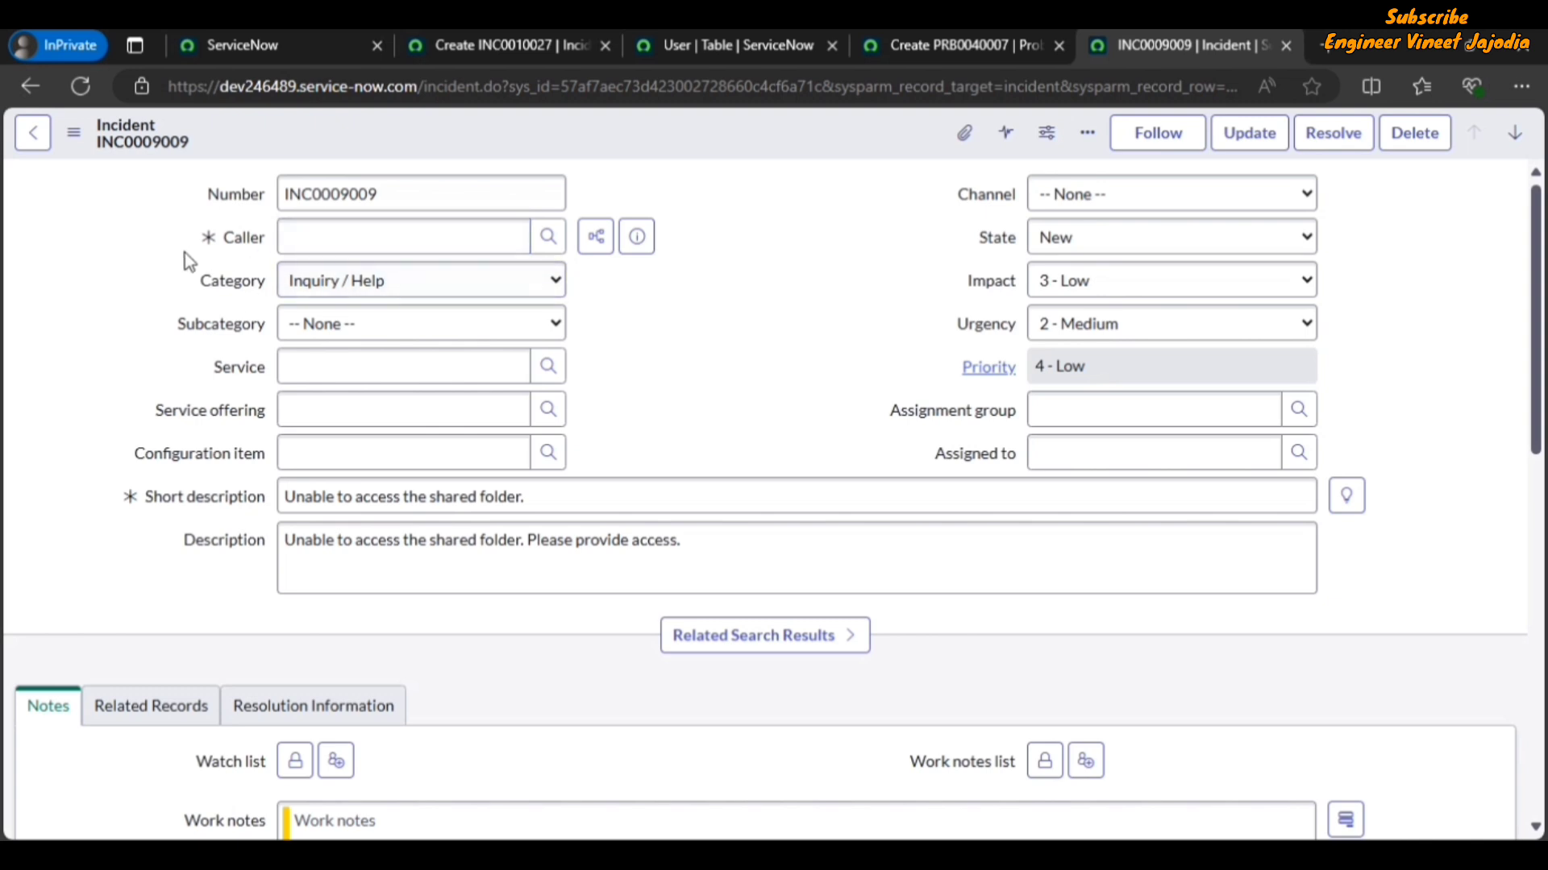
{"action": "left_click", "coordinate": [314, 238]}
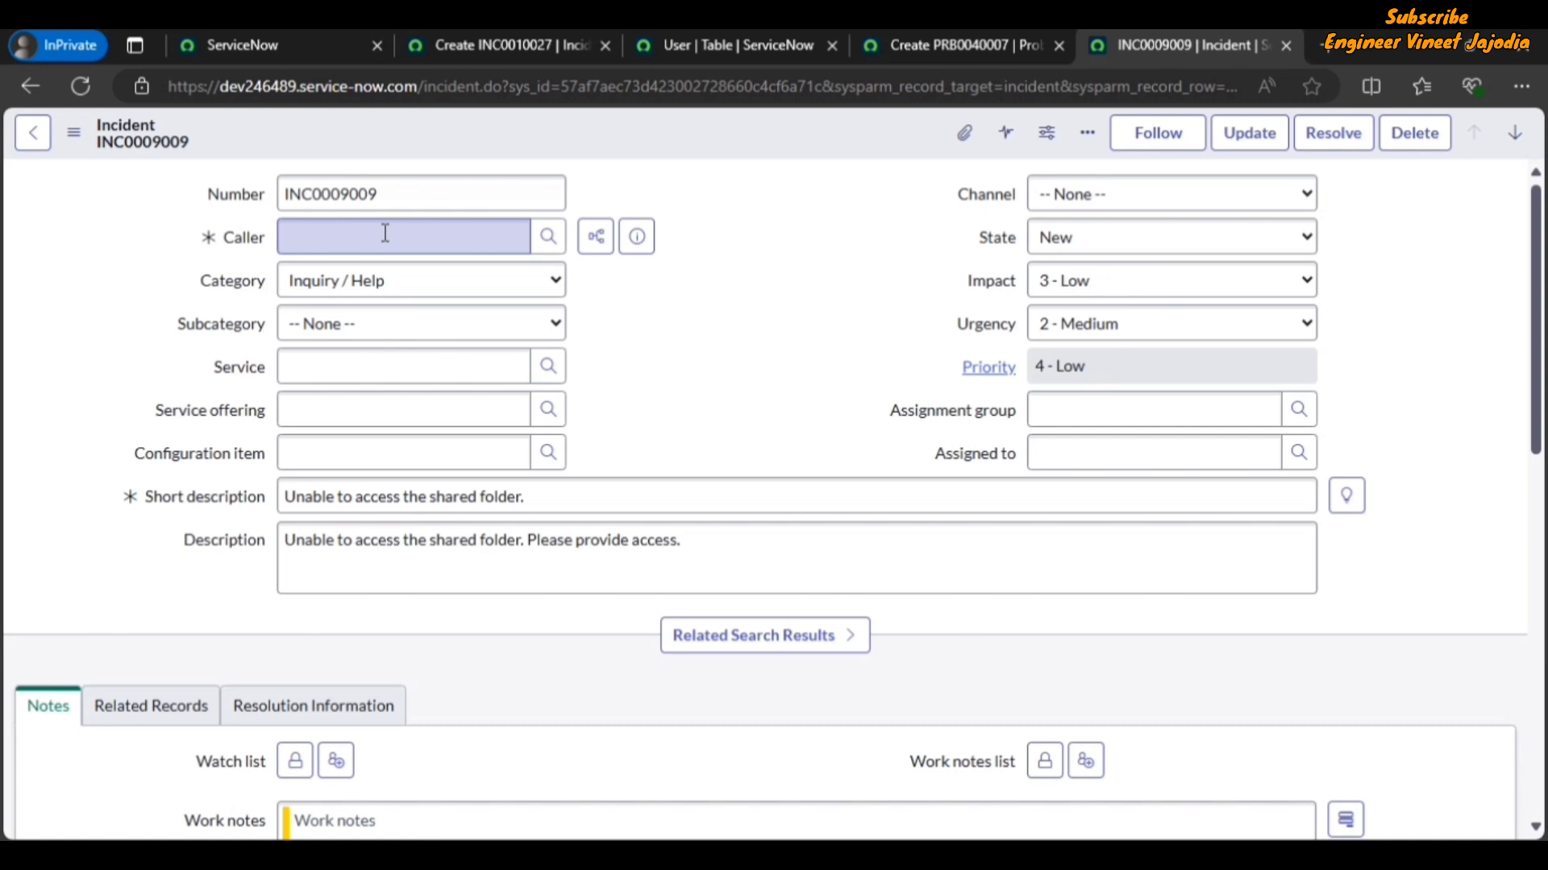
- Review the display change on the User table record and compare it with the Caller field of incident INC0009009
{"action": "left_click", "coordinate": [700, 46]}
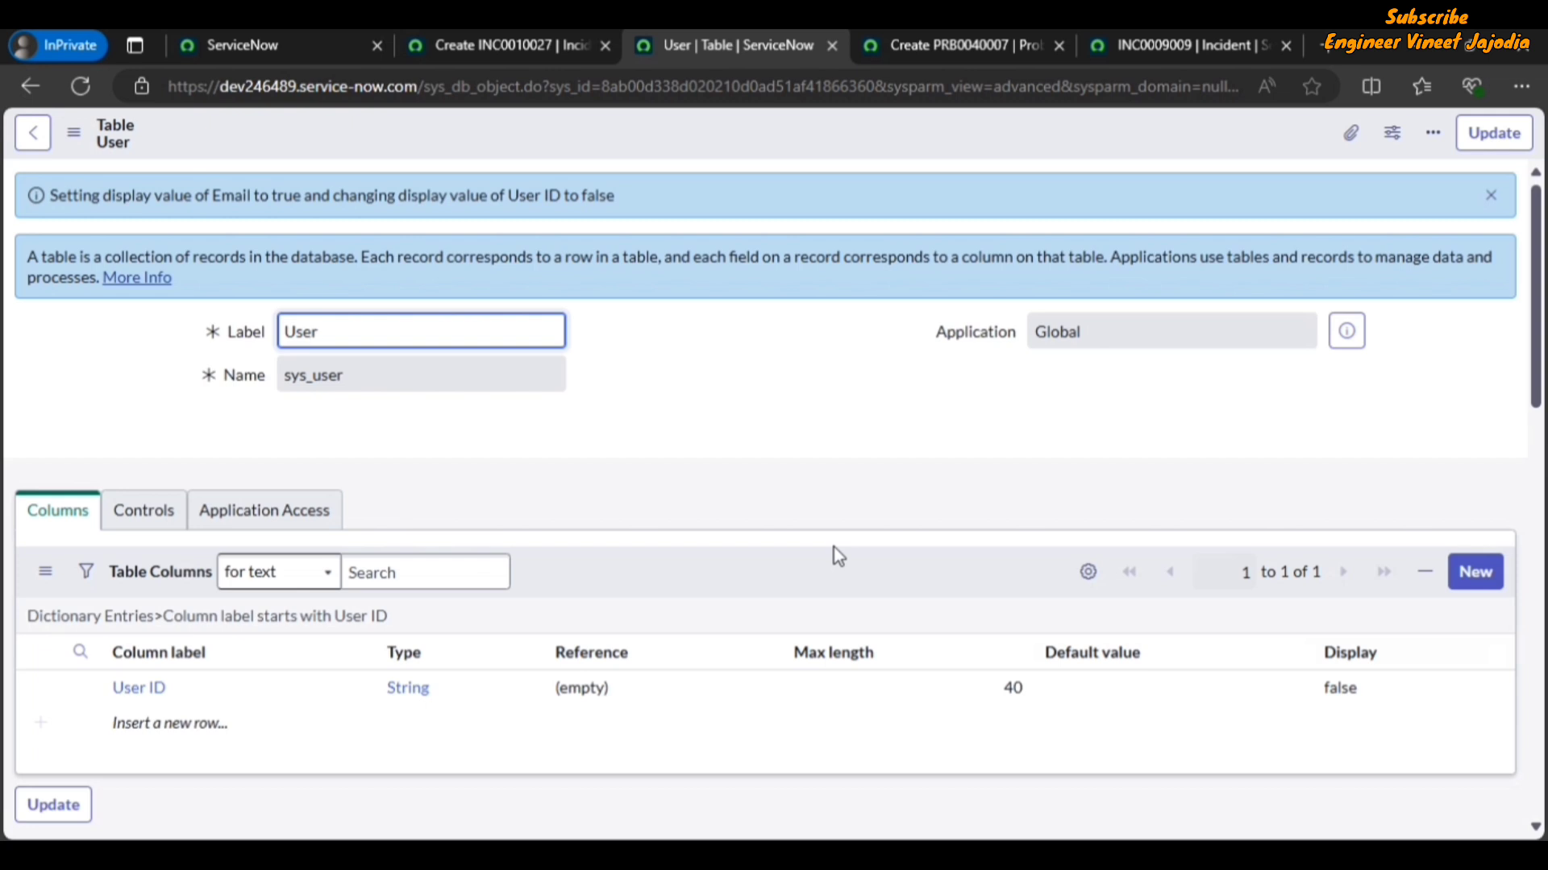
{"action": "left_click", "coordinate": [1121, 47]}
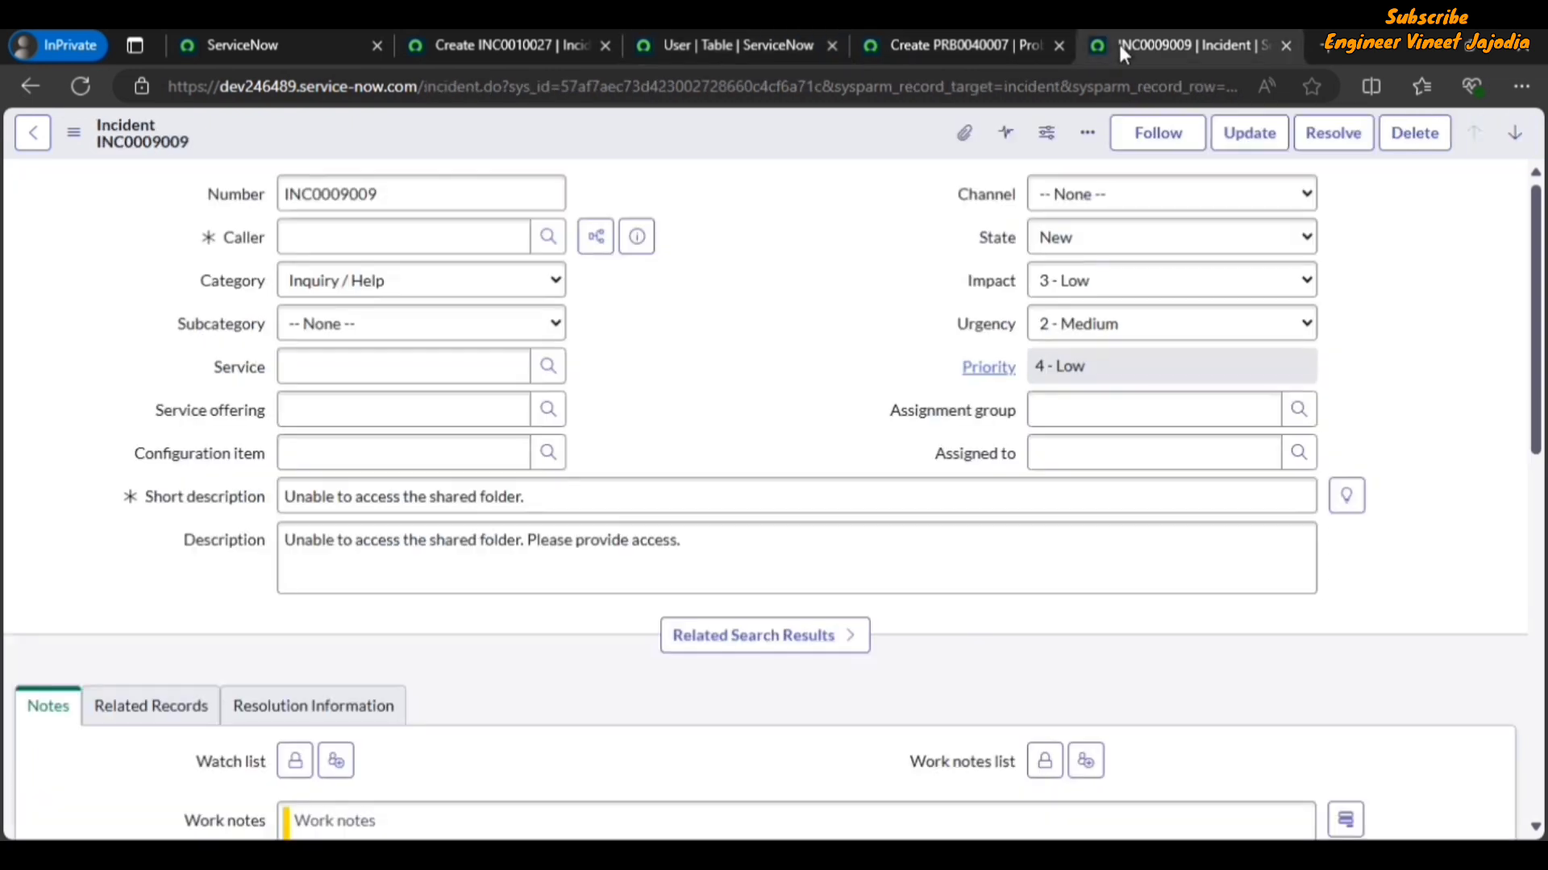
{"action": "left_click", "coordinate": [360, 238]}
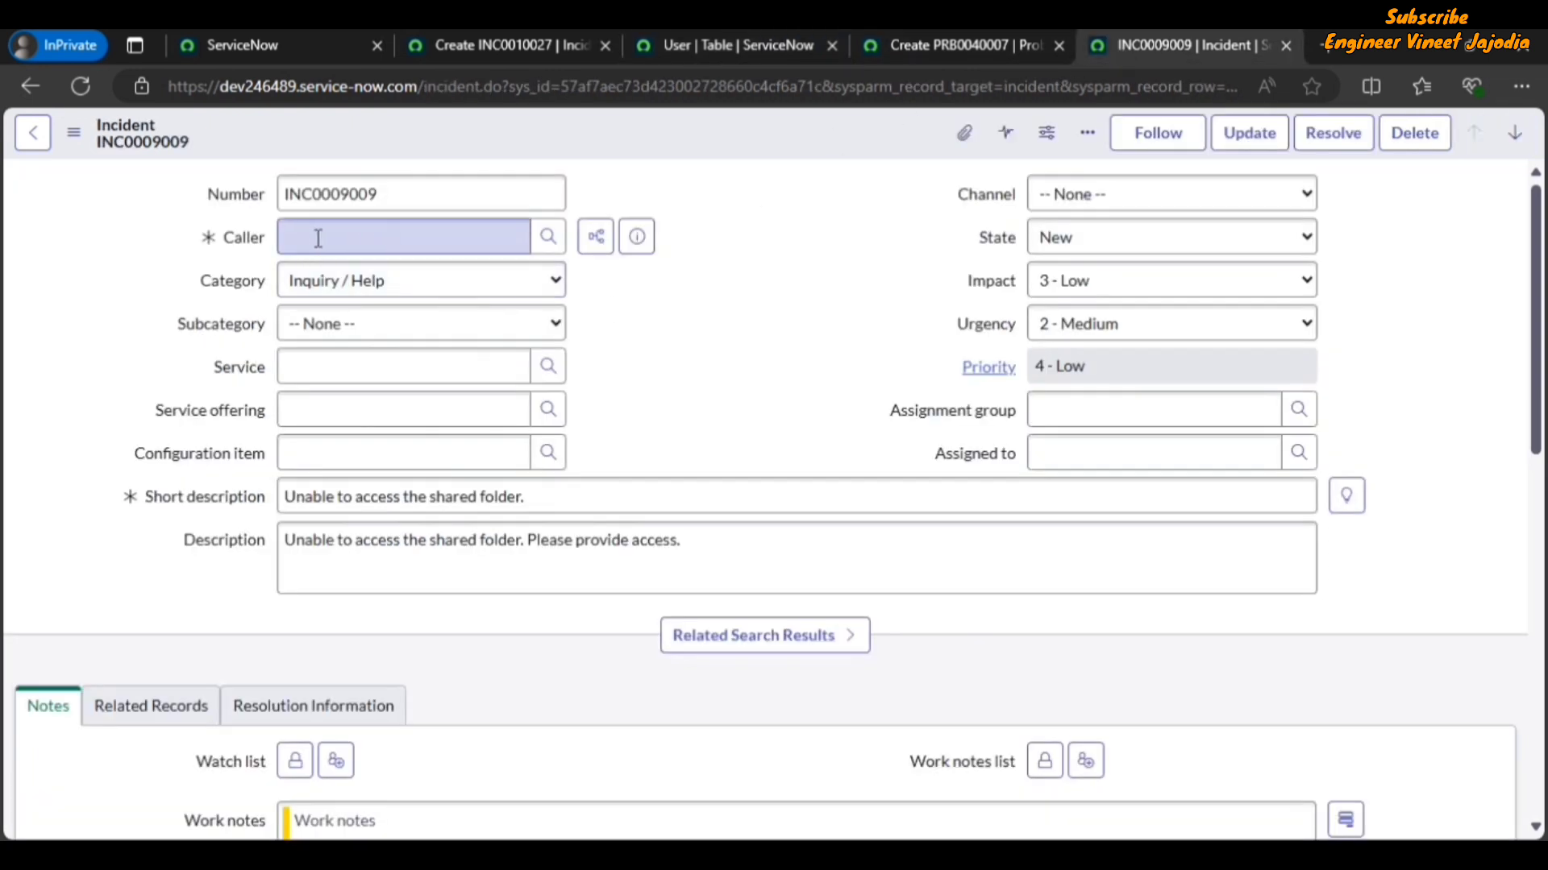
{"action": "left_click", "coordinate": [697, 310]}
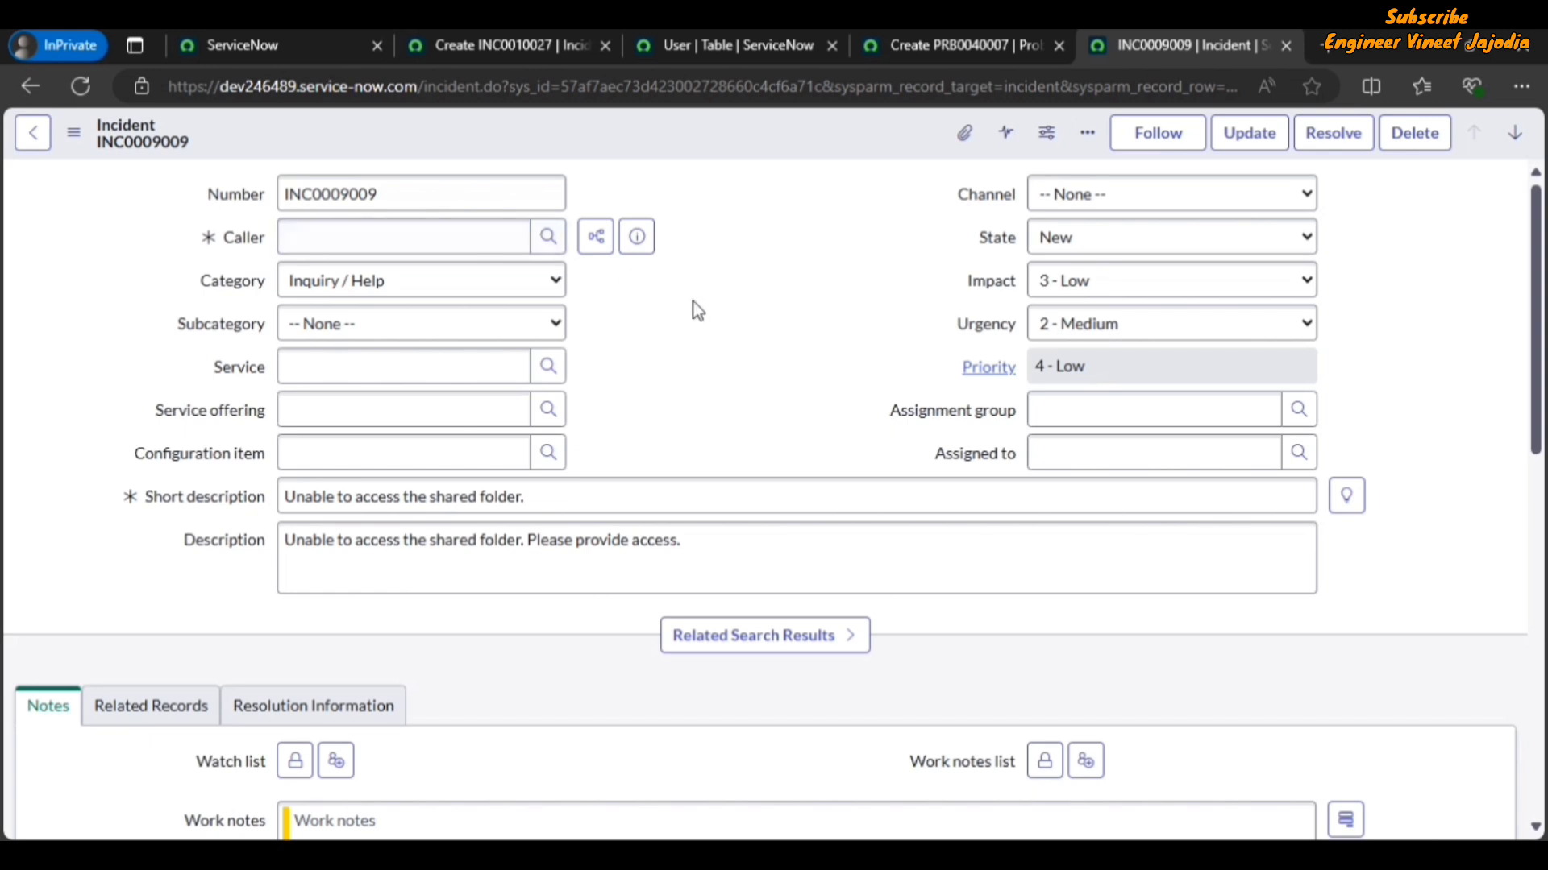